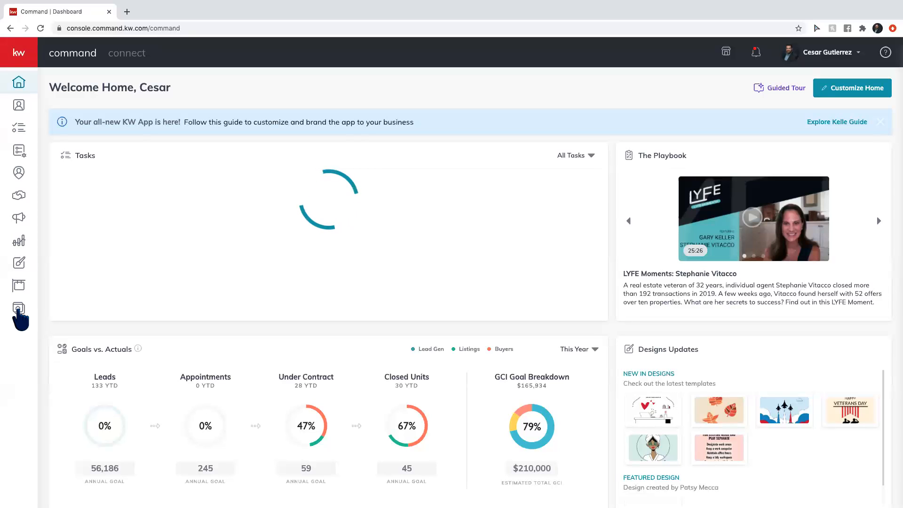
Open the Consumer section to show its Landing Pages list.
left_click(17, 309)
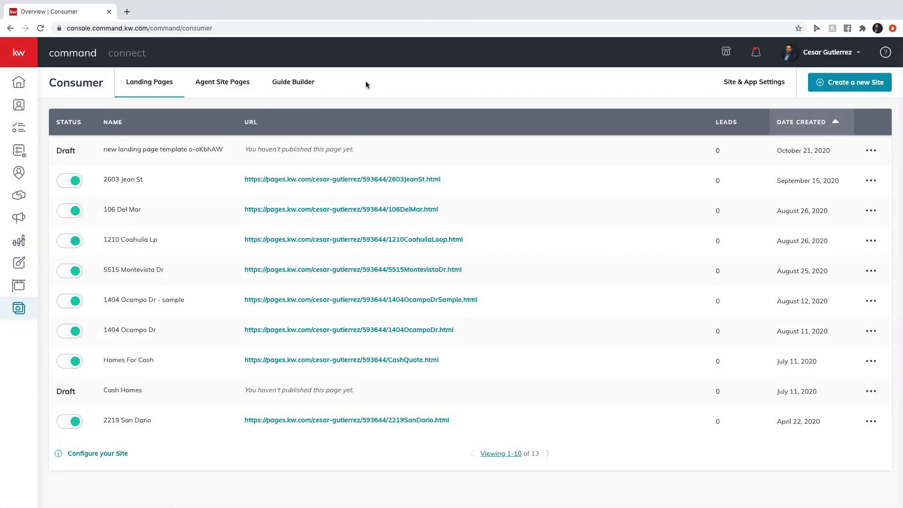
Open Site & App Settings and review the General tab's hero text and hero images.
left_click(746, 84)
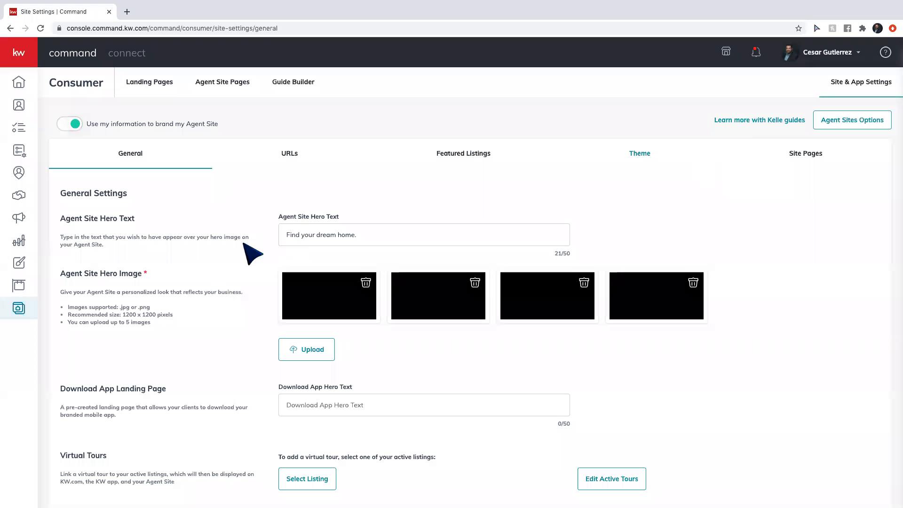
scroll(243, 244, "down", 3)
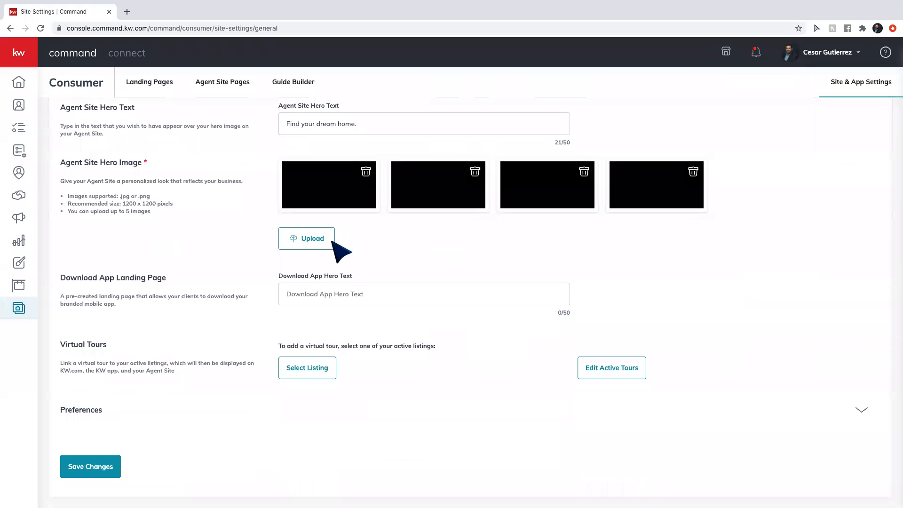
scroll(160, 259, "up", 3)
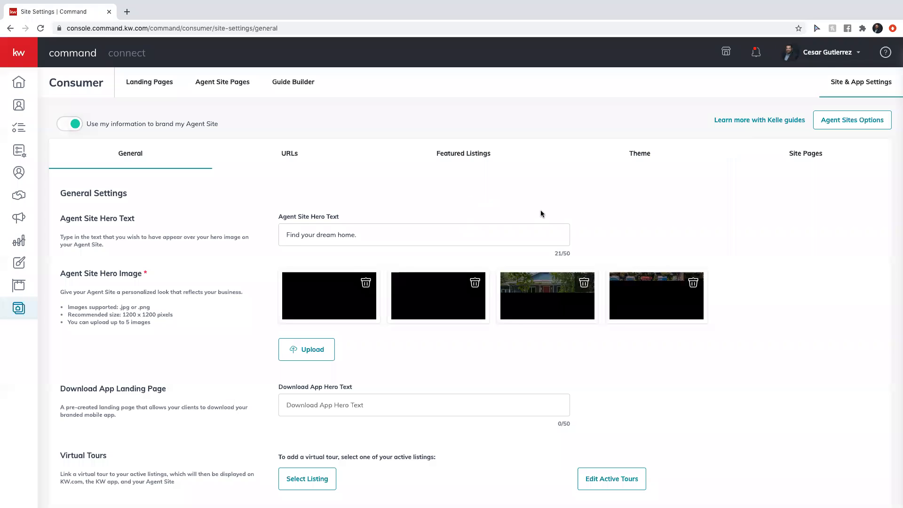
Switch the agent site provider to the new KW Agent Sites and continue to its guide.
left_click(847, 124)
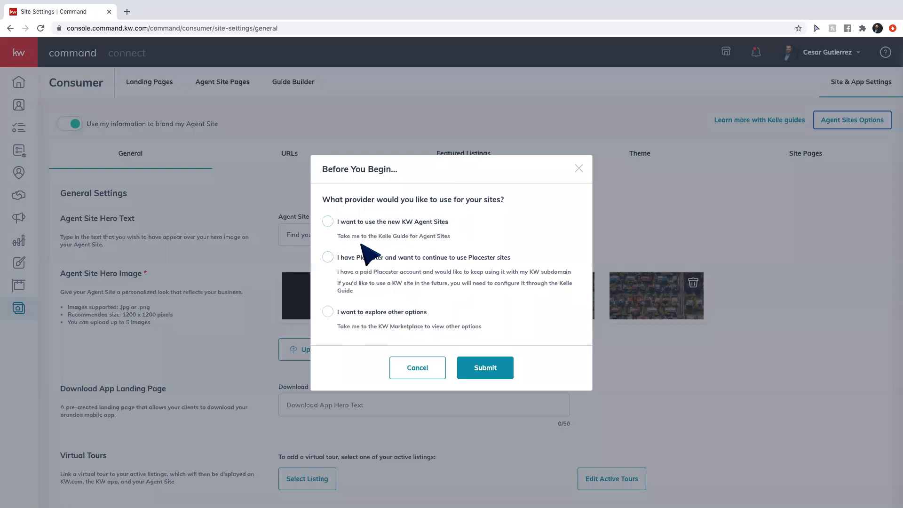
left_click(329, 221)
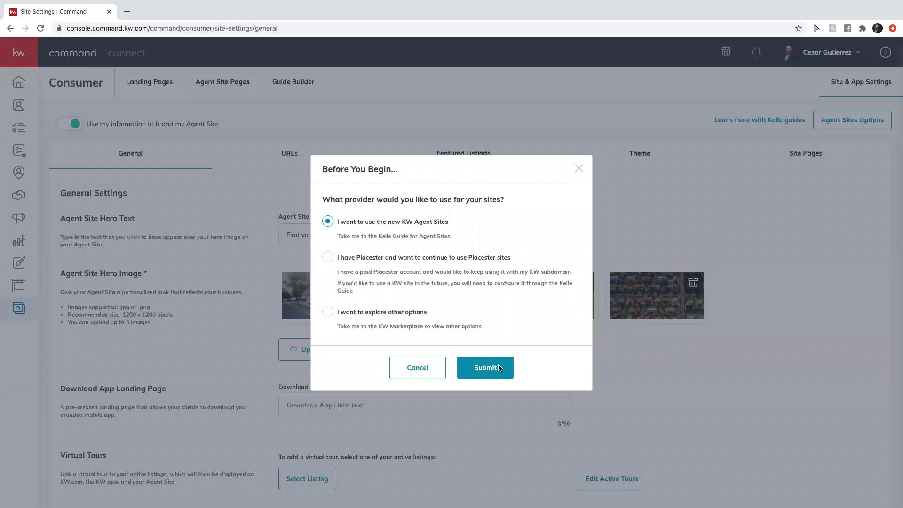
left_click(497, 368)
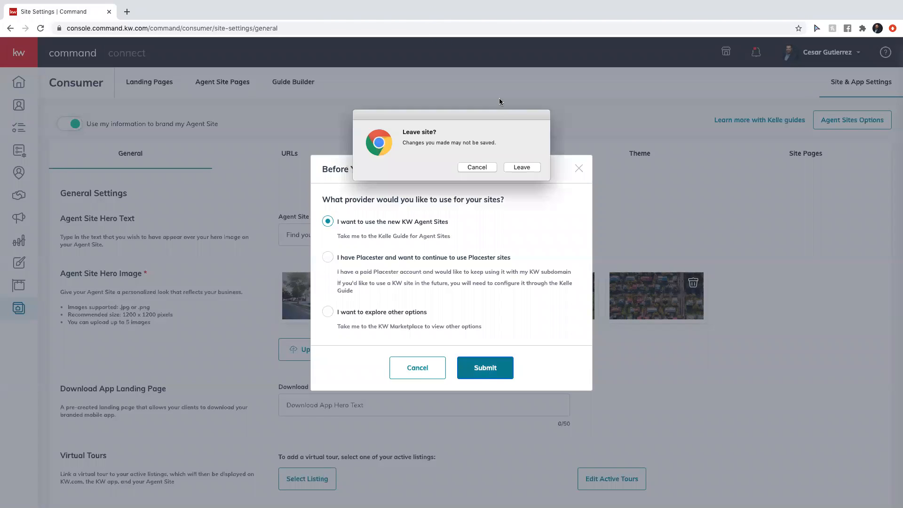
left_click(518, 167)
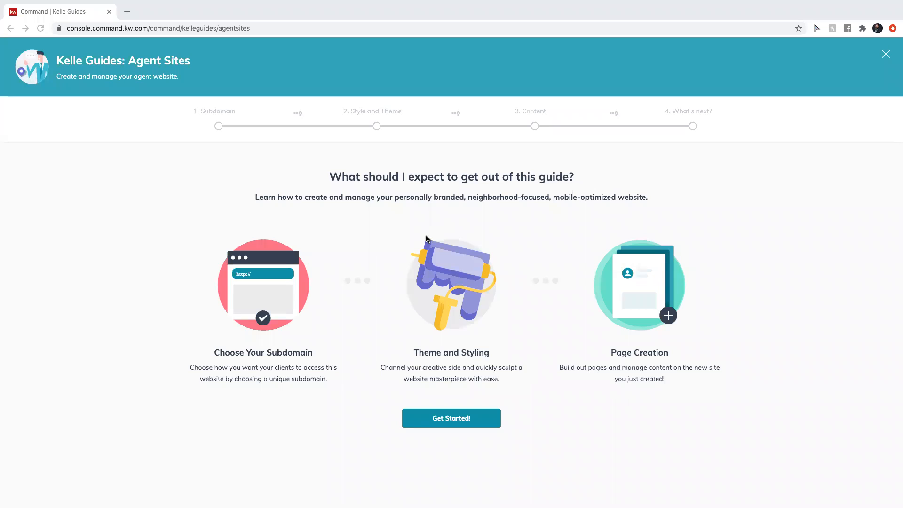
Start the Agent Sites guide, acknowledge the compliance reminder, then close the guide.
left_click(444, 420)
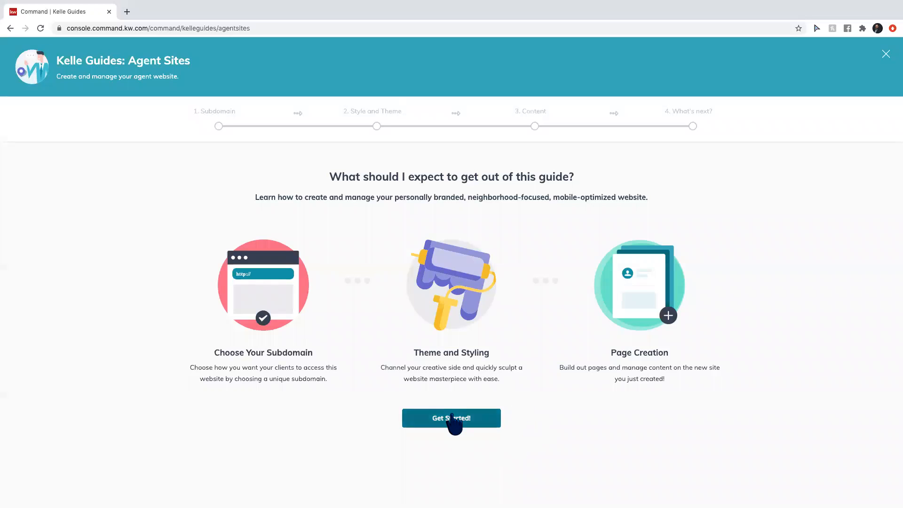
left_click(453, 423)
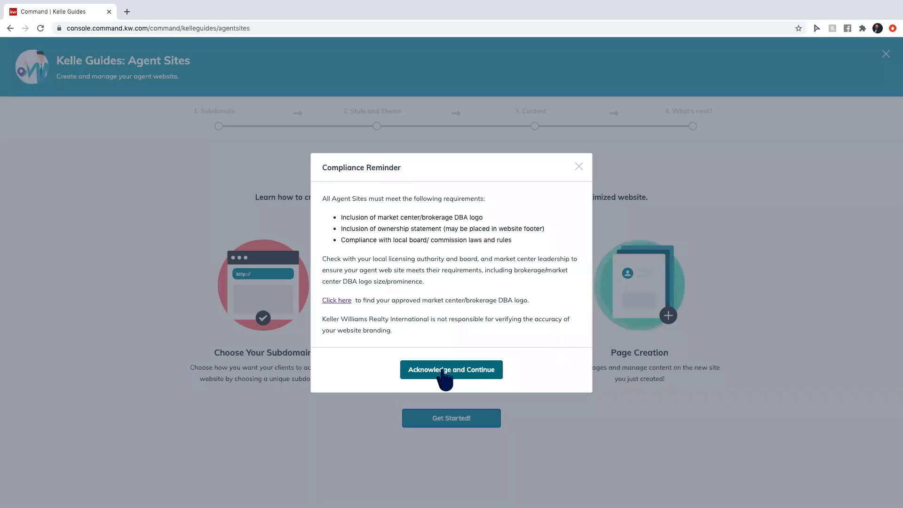
left_click(442, 370)
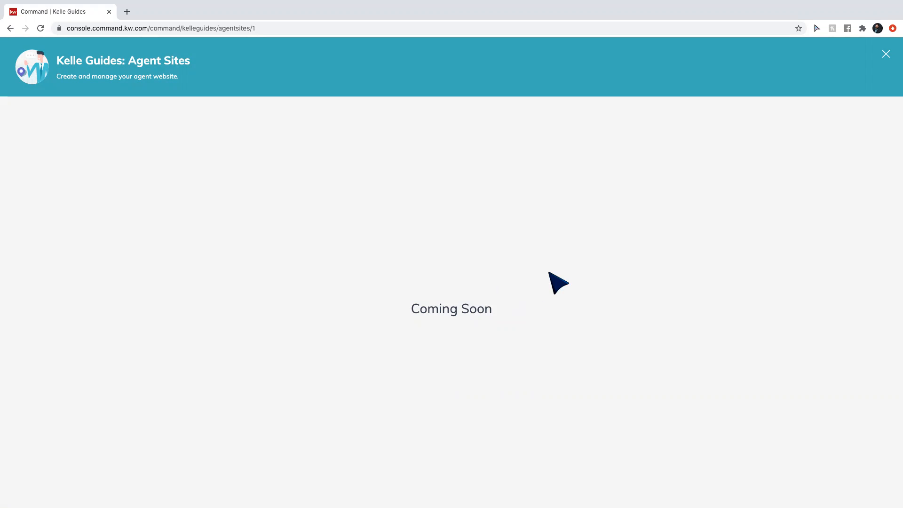
left_click(886, 53)
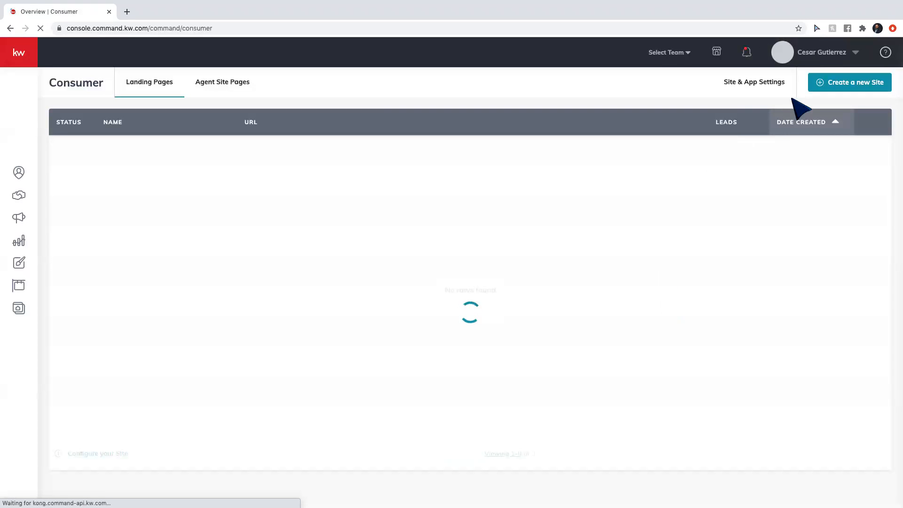
Reselect the new KW Agent Sites provider in site settings and acknowledge the compliance reminder.
left_click(743, 82)
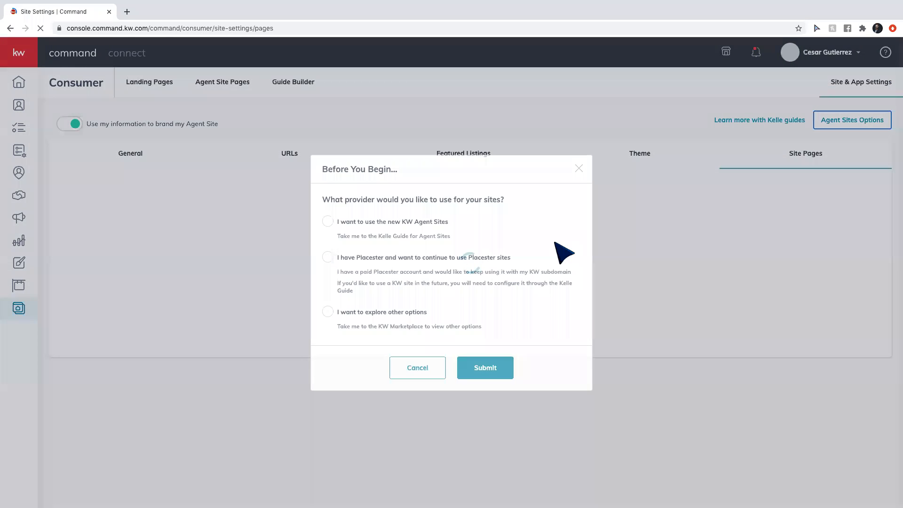
left_click(328, 222)
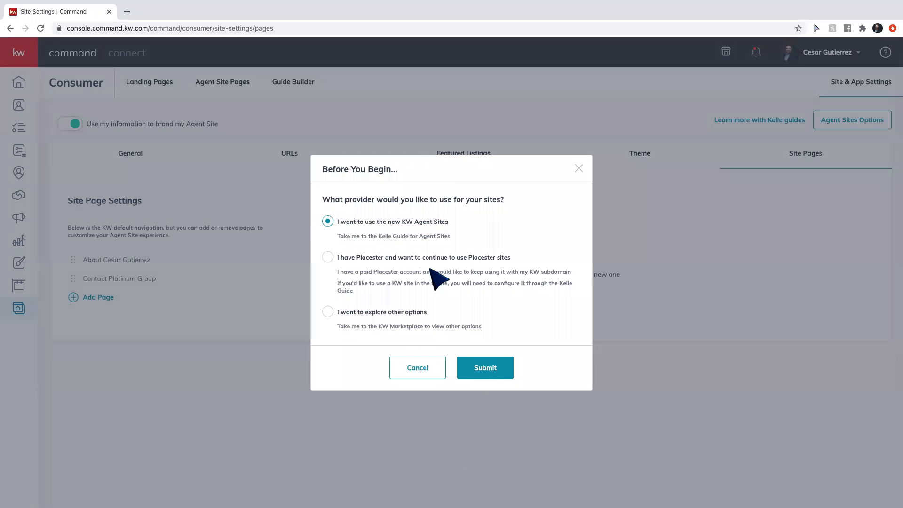
left_click(510, 374)
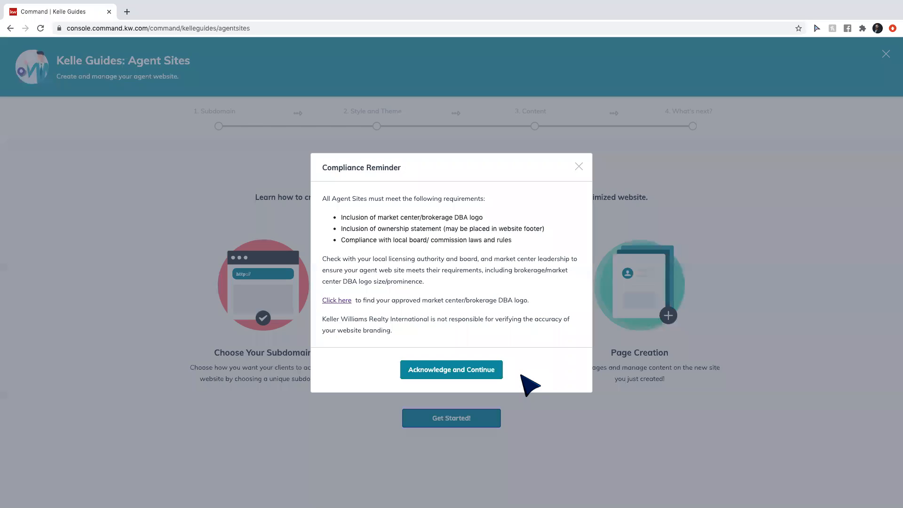
left_click(500, 373)
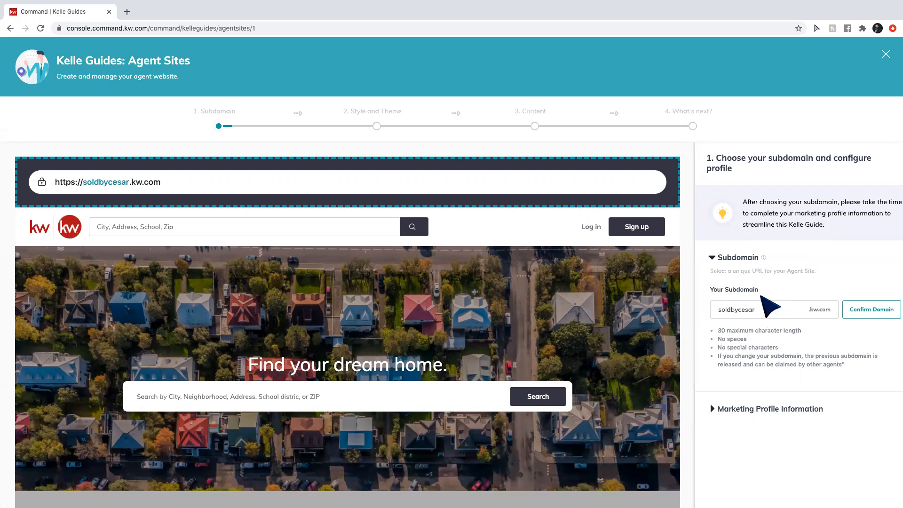
Confirm soldbycesar.kw.com as the subdomain and check the site preview showing it.
scroll(765, 303, "down", 1)
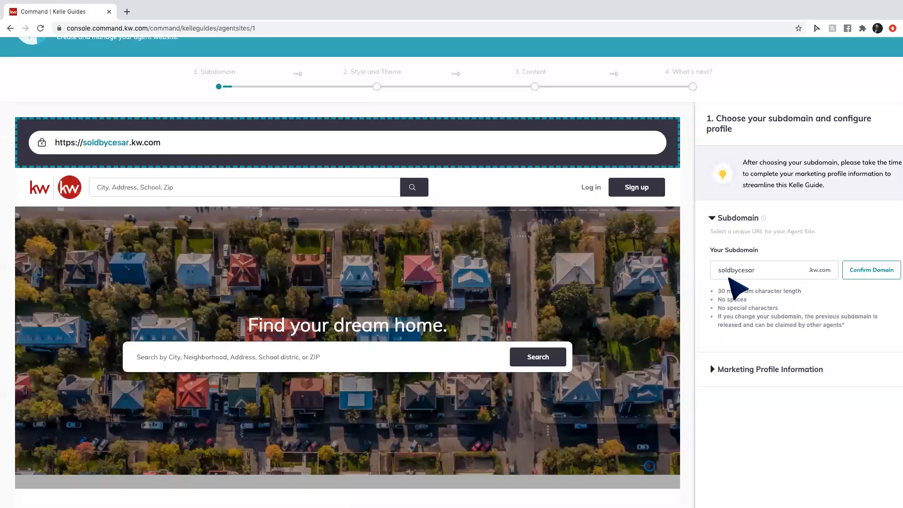
left_click(869, 273)
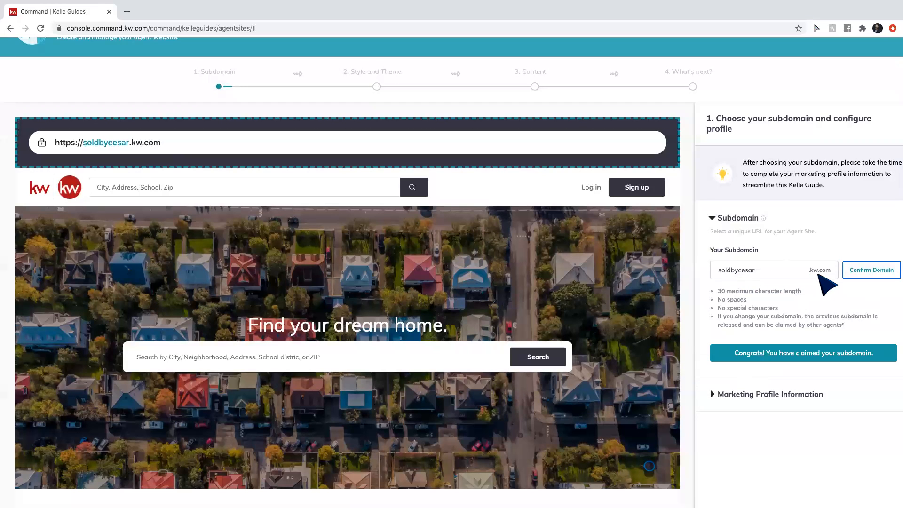
scroll(772, 304, "down", 1)
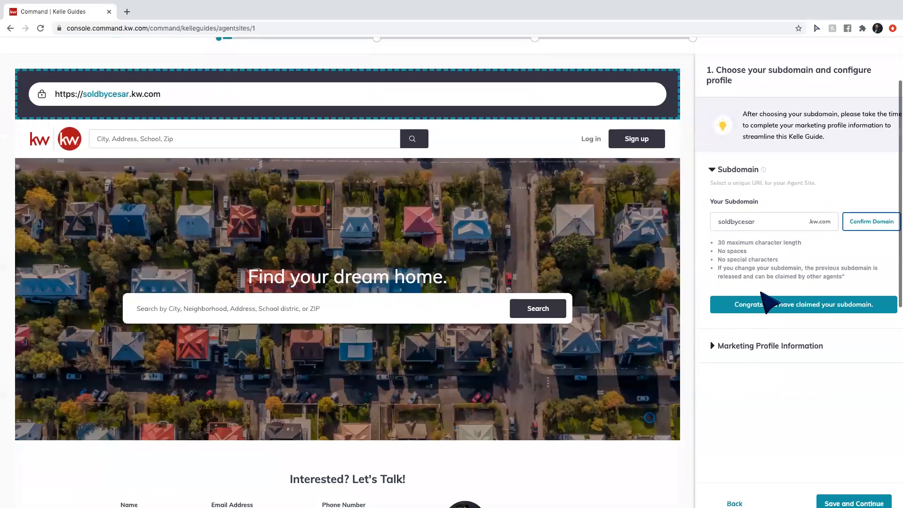
scroll(761, 376, "down", 1)
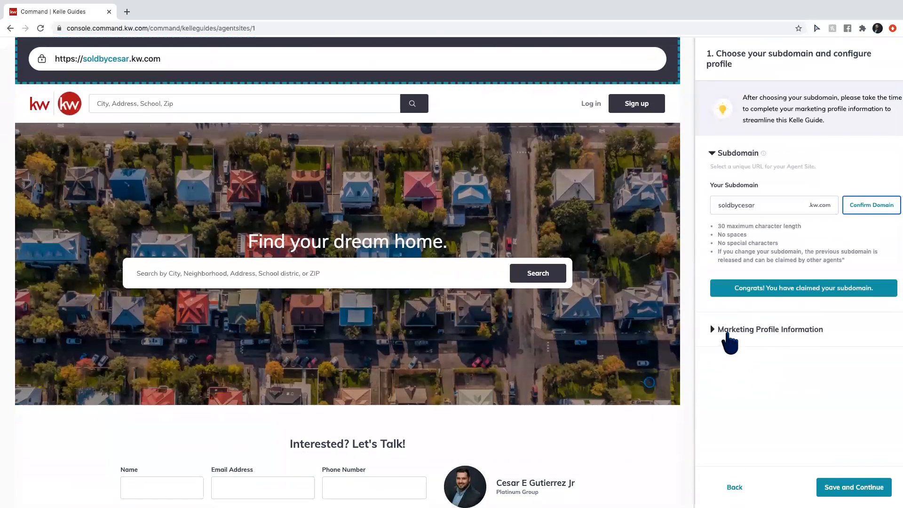
Expand the Marketing Profile Information form and scroll to its fields.
left_click(728, 333)
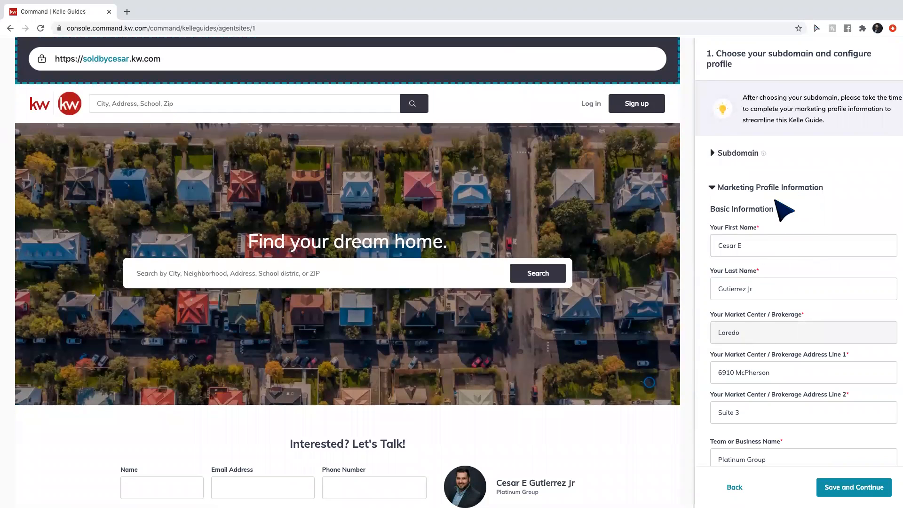
scroll(803, 235, "down", 1)
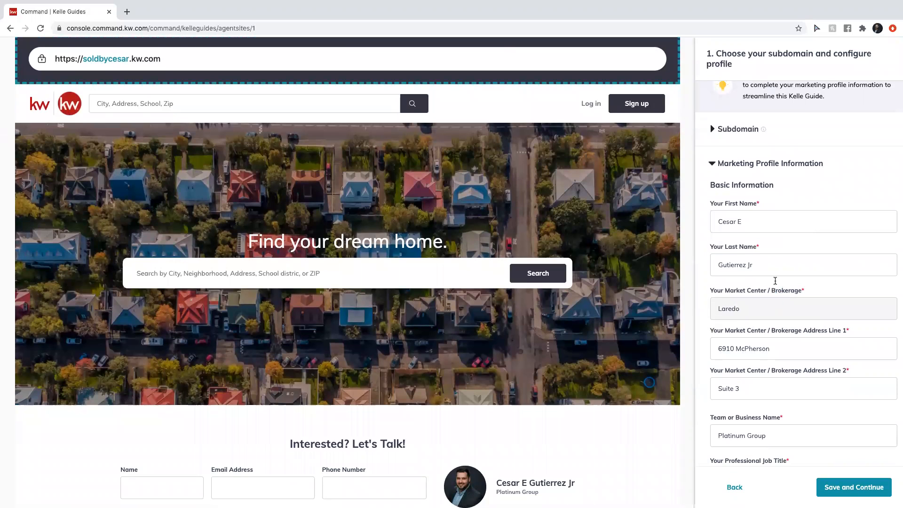
scroll(770, 259, "down", 3)
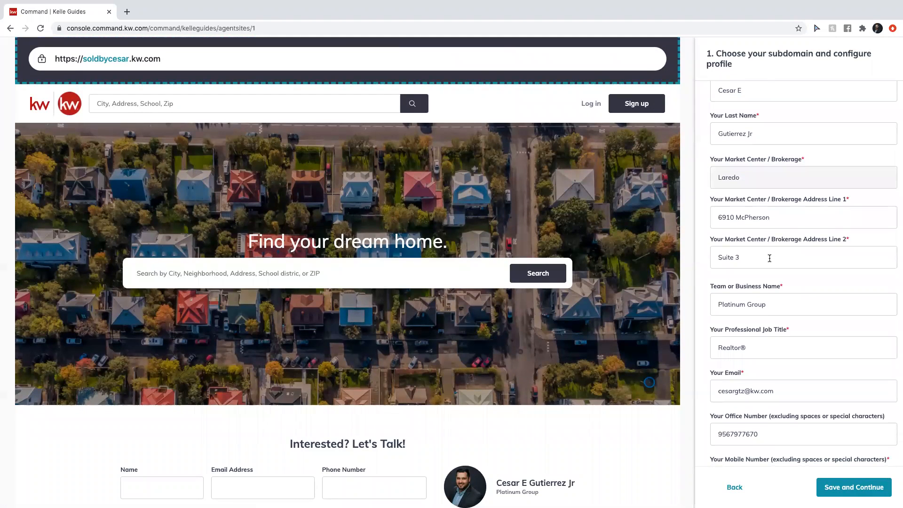
scroll(769, 259, "down", 1)
Replace the Team or Business Name 'Platinum Group' with 'Keller Williams Laredo'.
left_click(769, 258)
triple_click(769, 259)
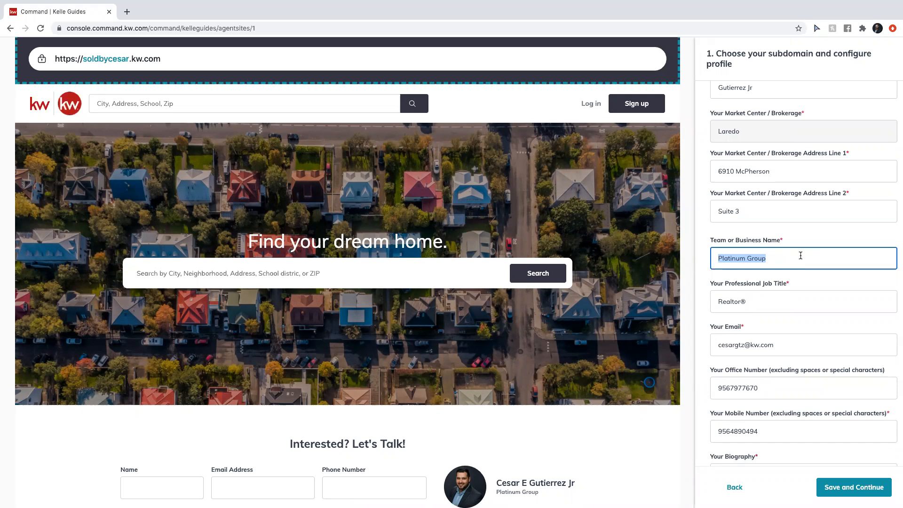
type("liams LaredoK")
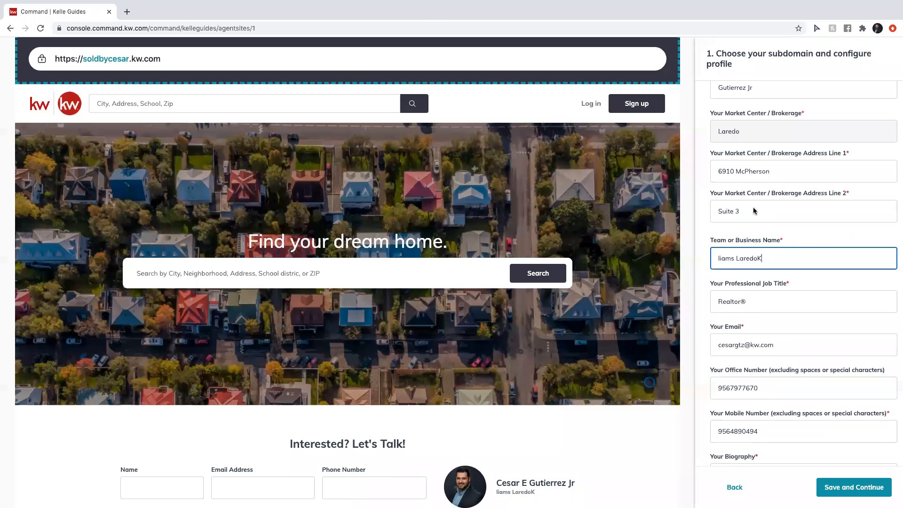
double_click(767, 256)
triple_click(767, 257)
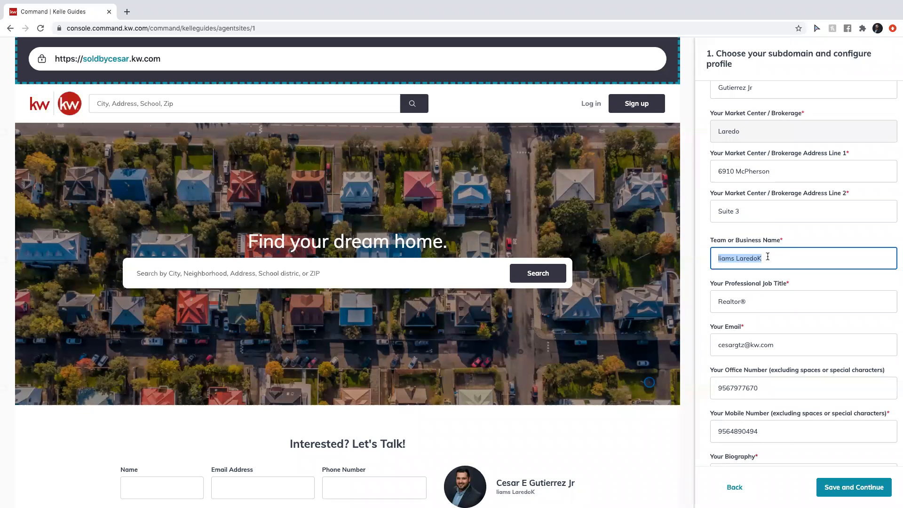
type("eller Williams Laredo")
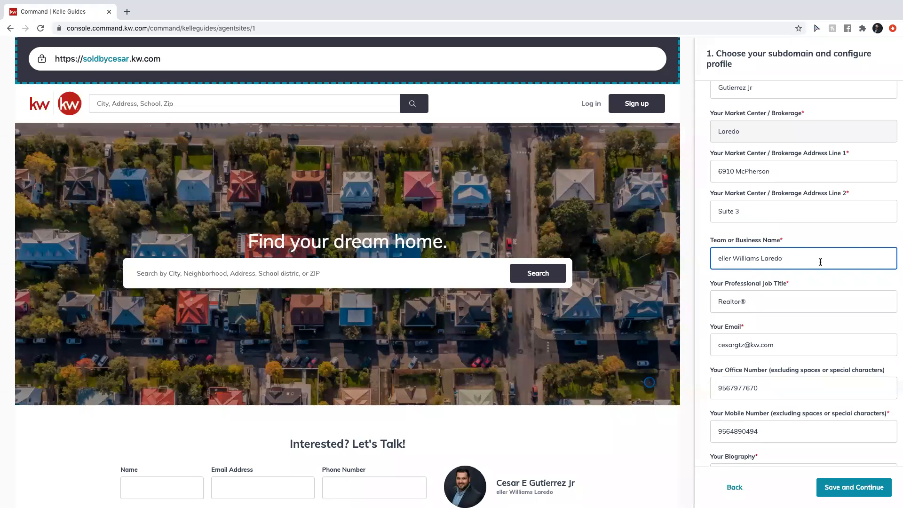
left_click(717, 259)
type("K")
left_click(401, 5)
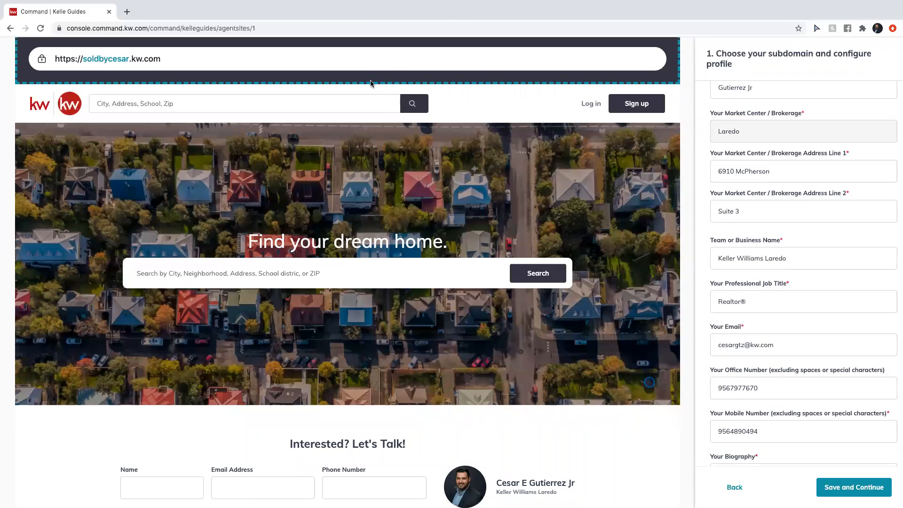
scroll(792, 343, "down", 1)
scroll(793, 344, "down", 5)
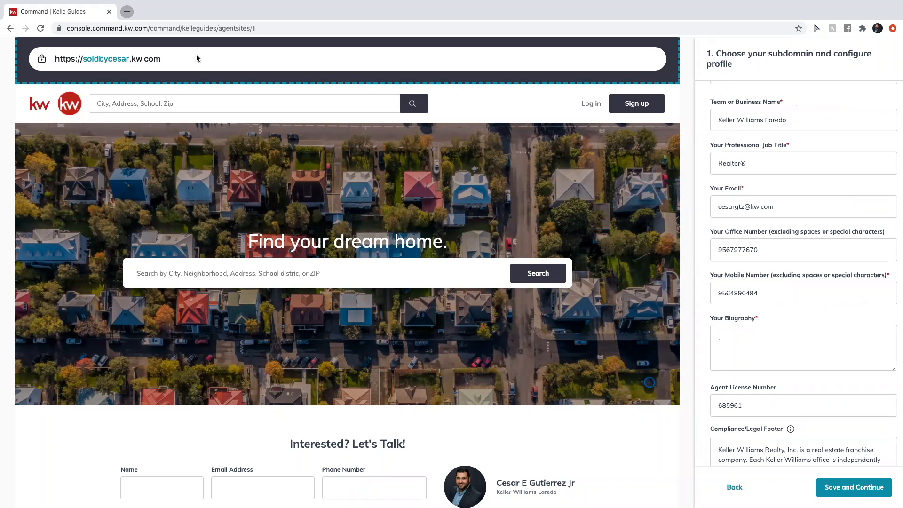
Google 'realtor biographies' in a new tab and open HubSpot's realtor bio examples article.
key("super+t")
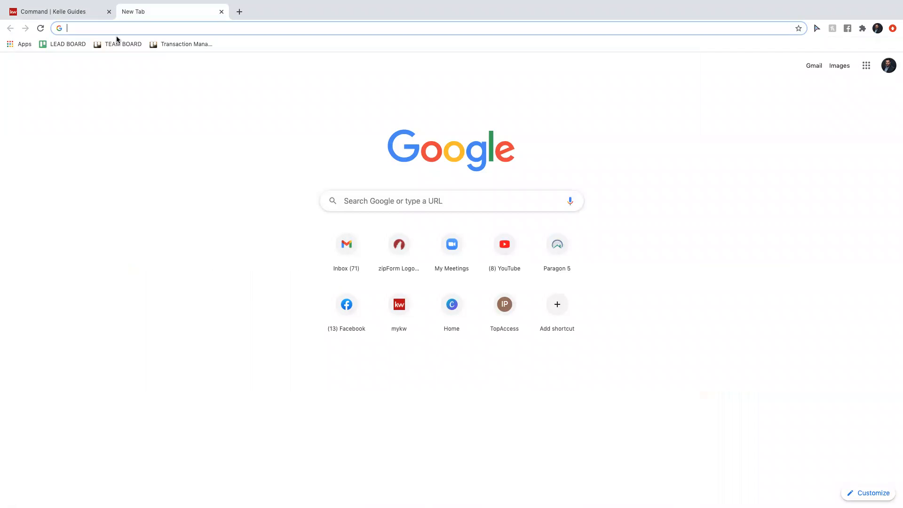
type("realtor biographies")
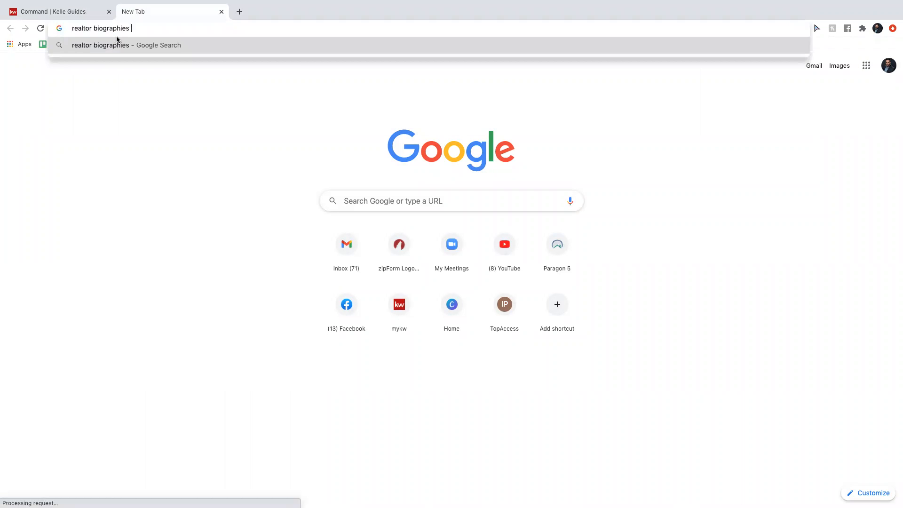
key("Return")
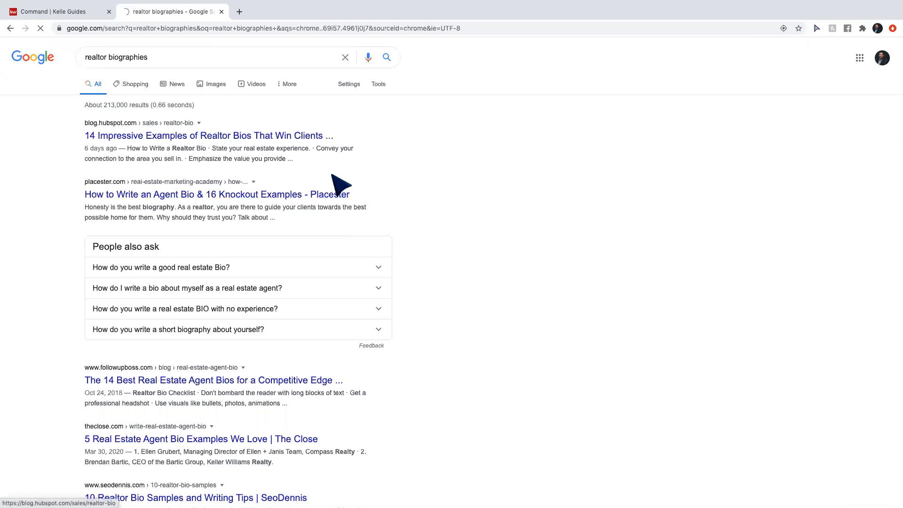
left_click(251, 442)
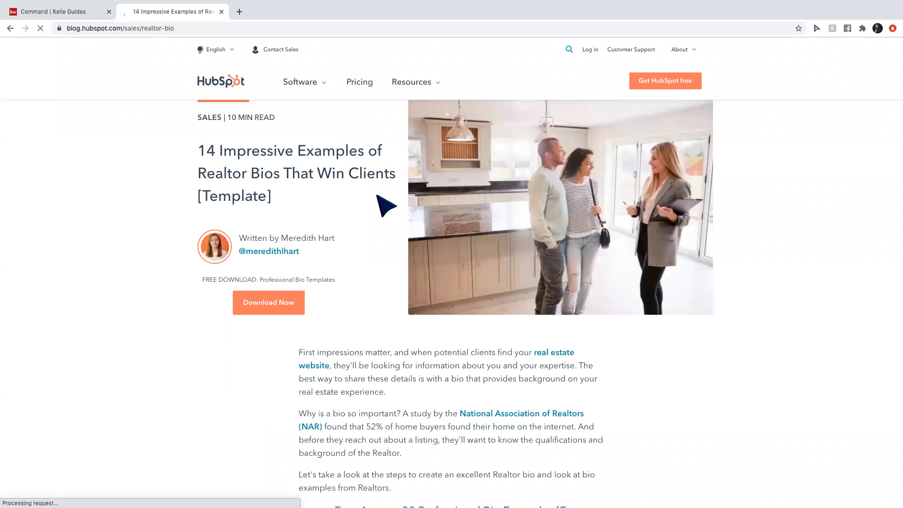
Read through HubSpot's realtor bio tips and examples, then go back to the search results.
scroll(471, 306, "down", 3)
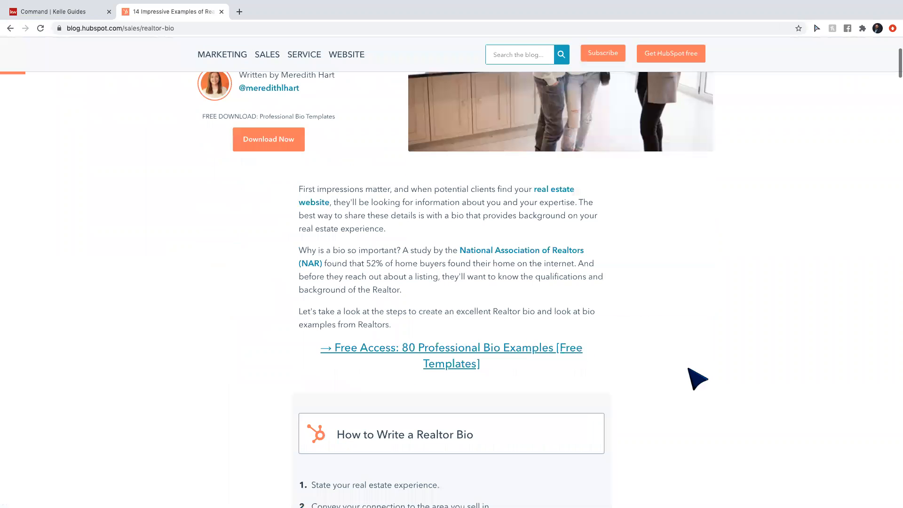
scroll(696, 377, "down", 7)
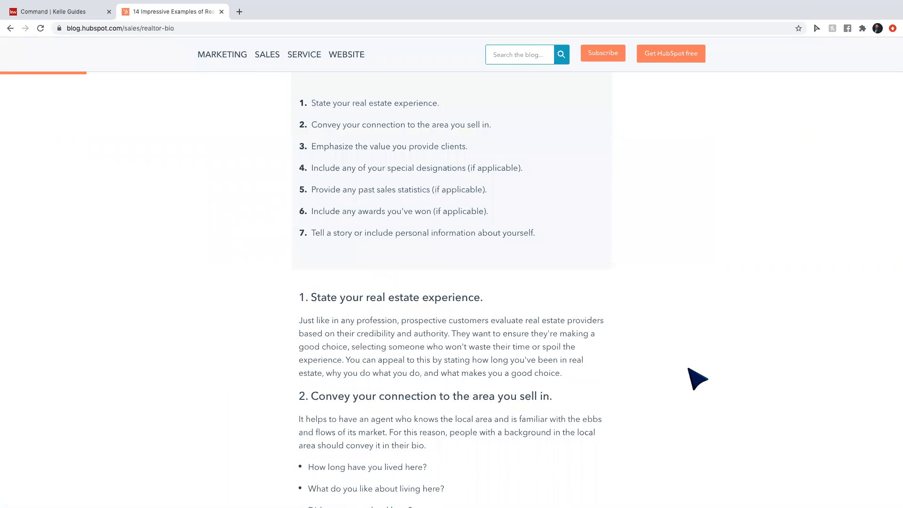
scroll(697, 379, "down", 3)
scroll(697, 380, "down", 7)
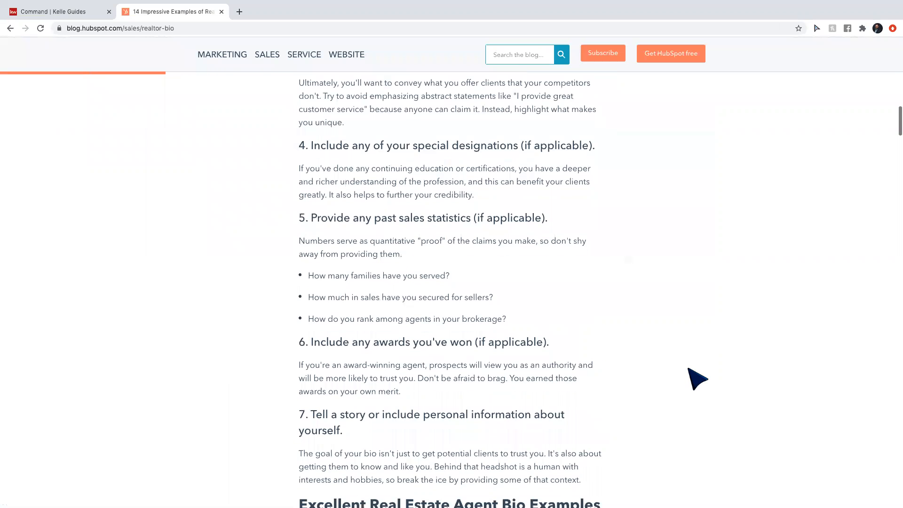
scroll(698, 379, "down", 9)
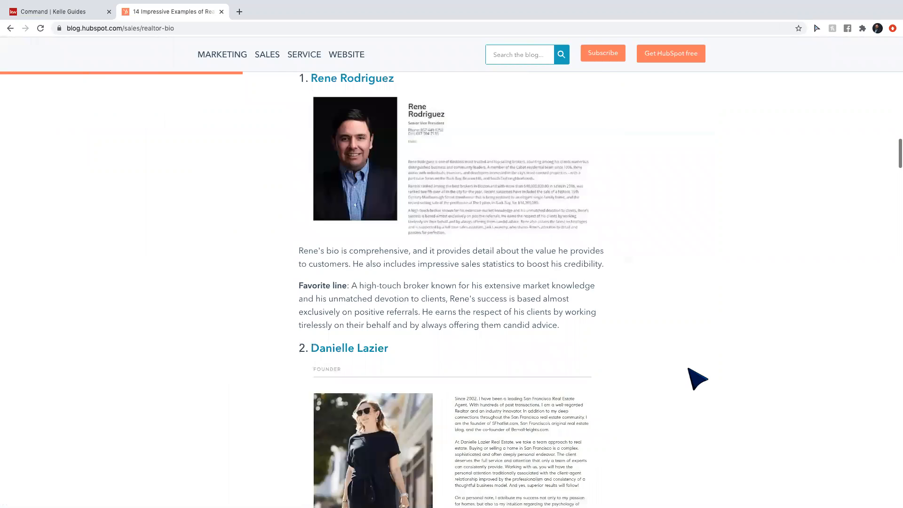
scroll(697, 379, "down", 5)
scroll(423, 339, "down", 2)
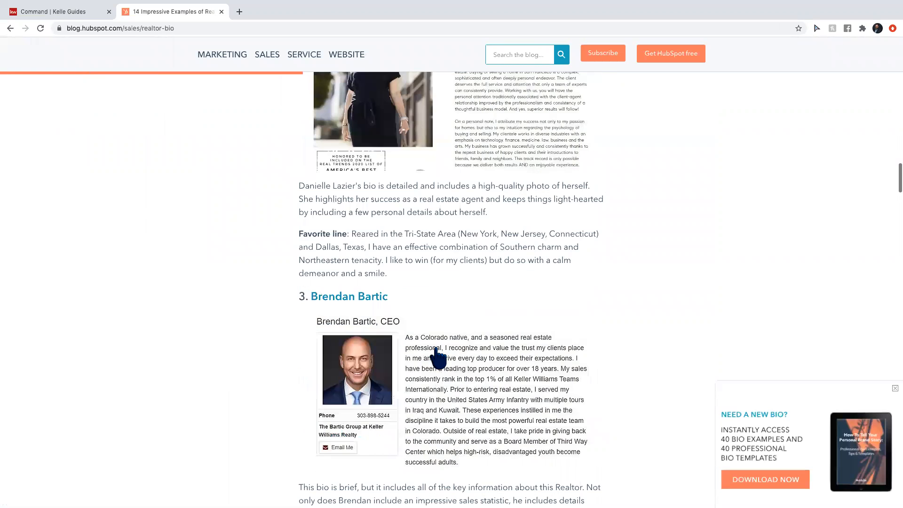
scroll(440, 358, "down", 8)
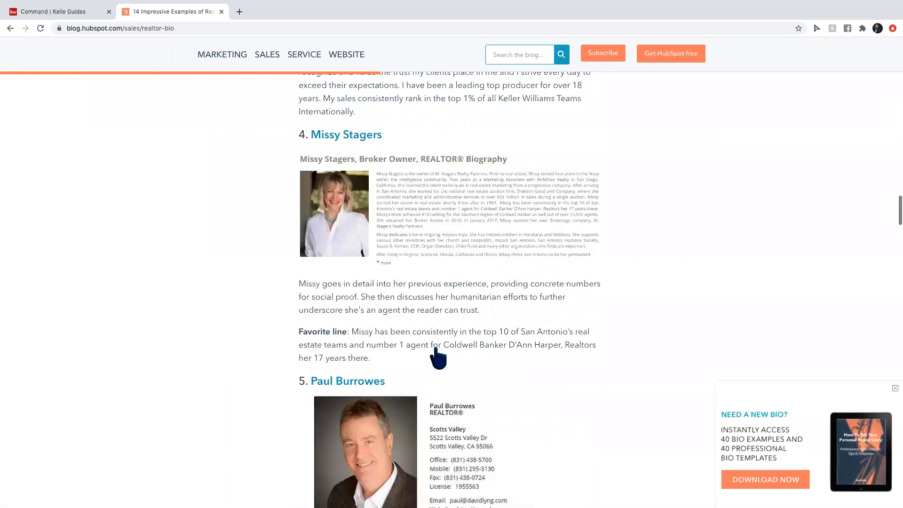
scroll(438, 357, "down", 9)
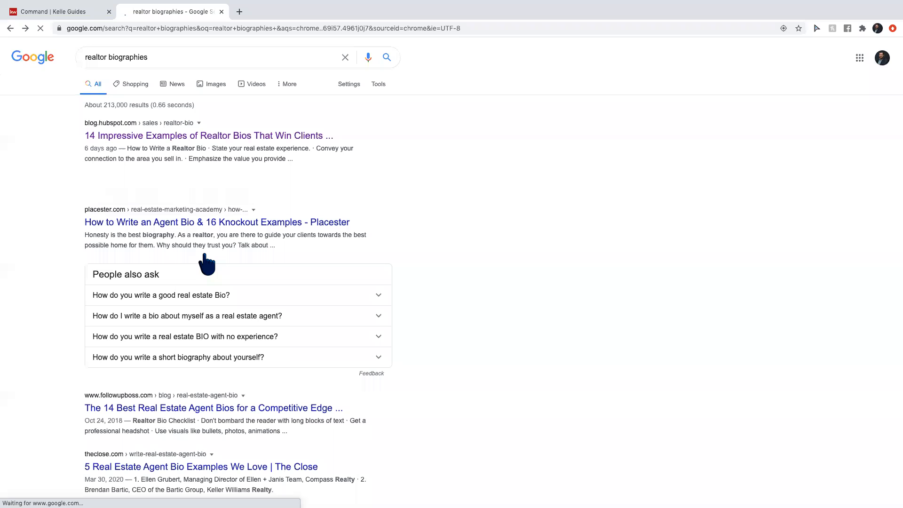
left_click(28, 11)
Write 'Realtor with Keller Williams Laredo' as the agent biography, fixing the capitalization.
left_click(740, 358)
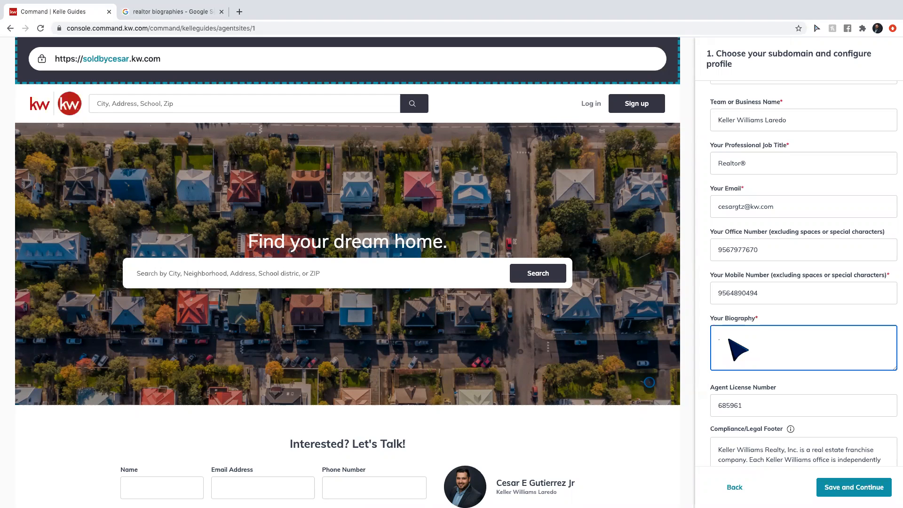
type("Realtor with Keller Williams LAredo")
key("BackSpace")
key("BackSpace")
key("BackSpace")
key("BackSpace")
key("BackSpace")
type("aredo")
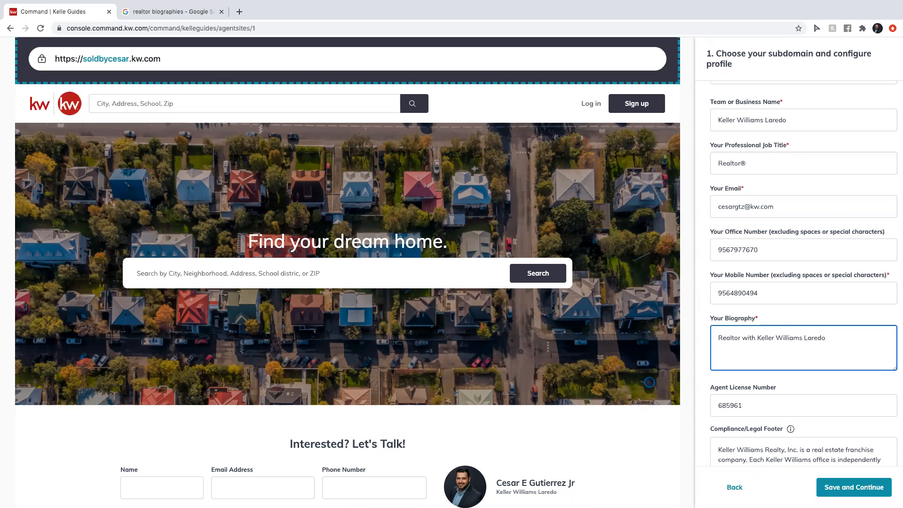
scroll(790, 354, "down", 3)
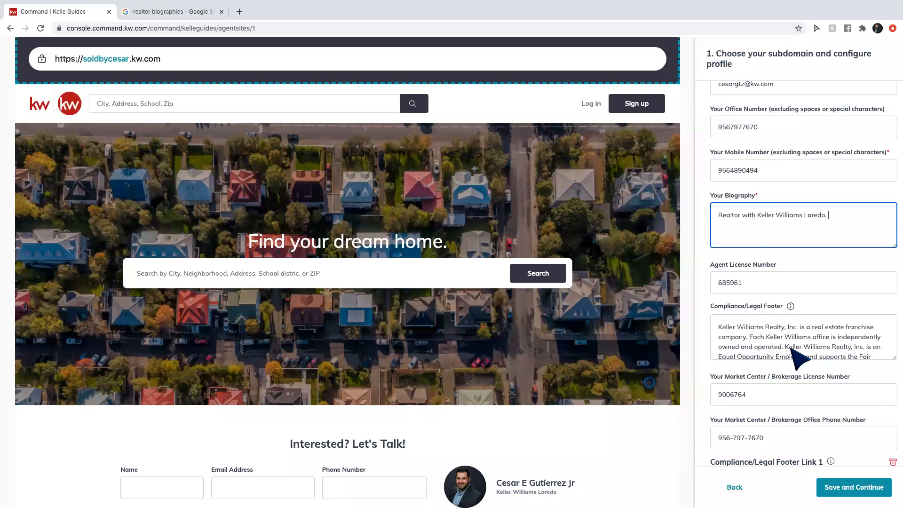
scroll(789, 354, "down", 1)
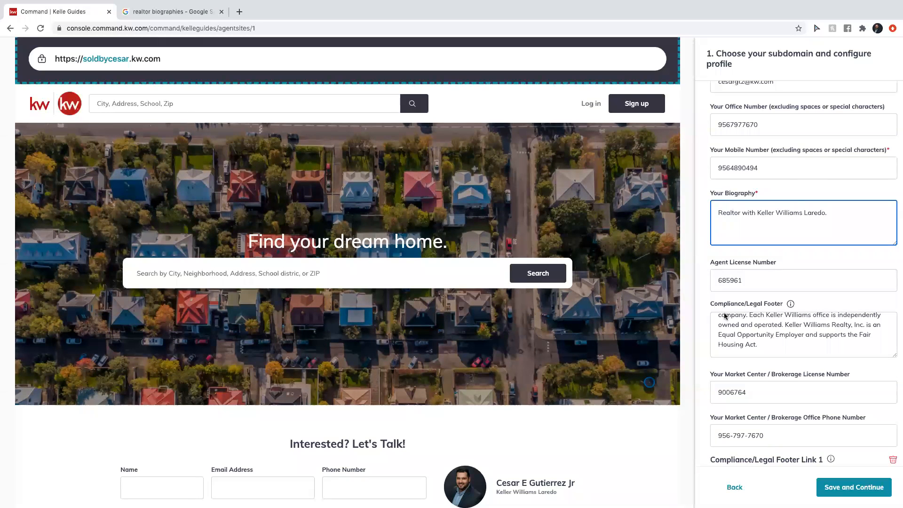
scroll(790, 370, "down", 6)
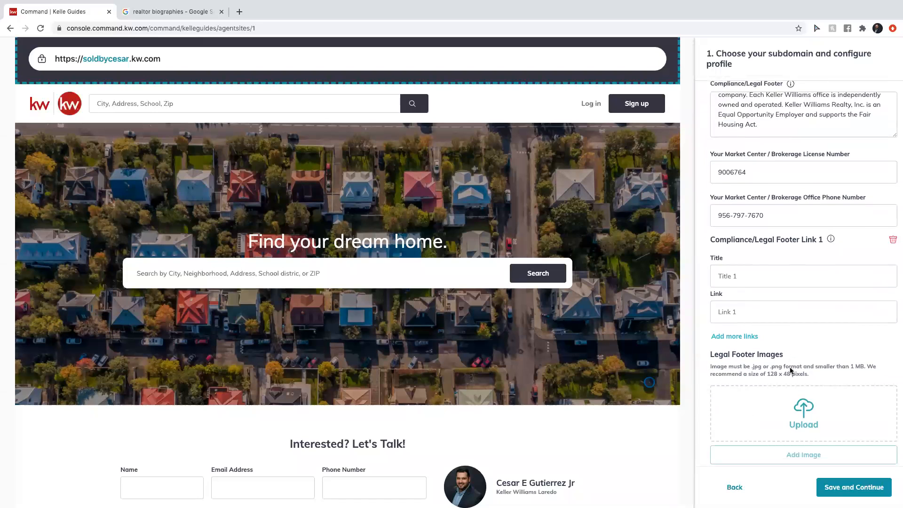
scroll(790, 370, "down", 7)
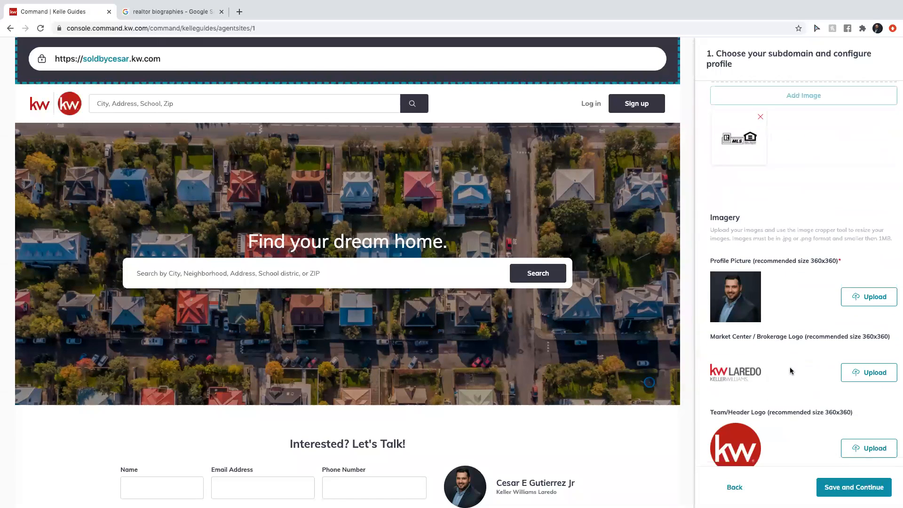
scroll(790, 371, "down", 1)
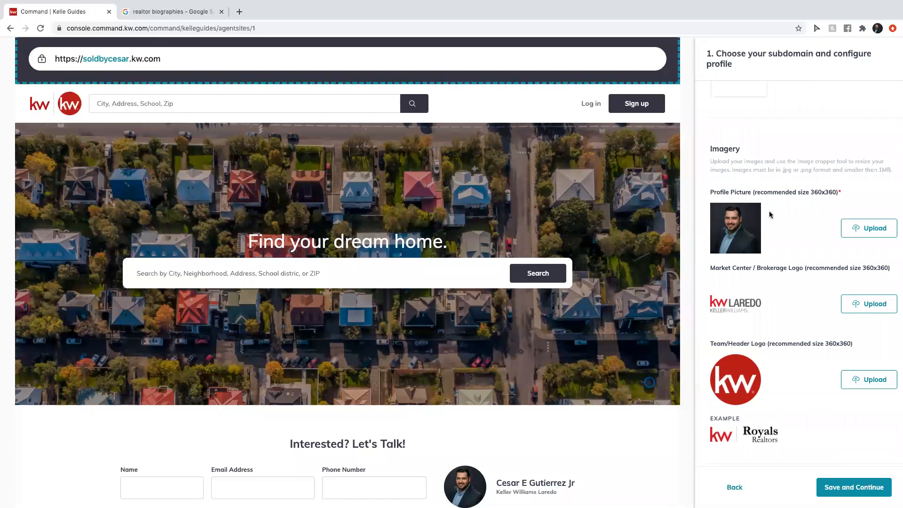
scroll(767, 296, "down", 6)
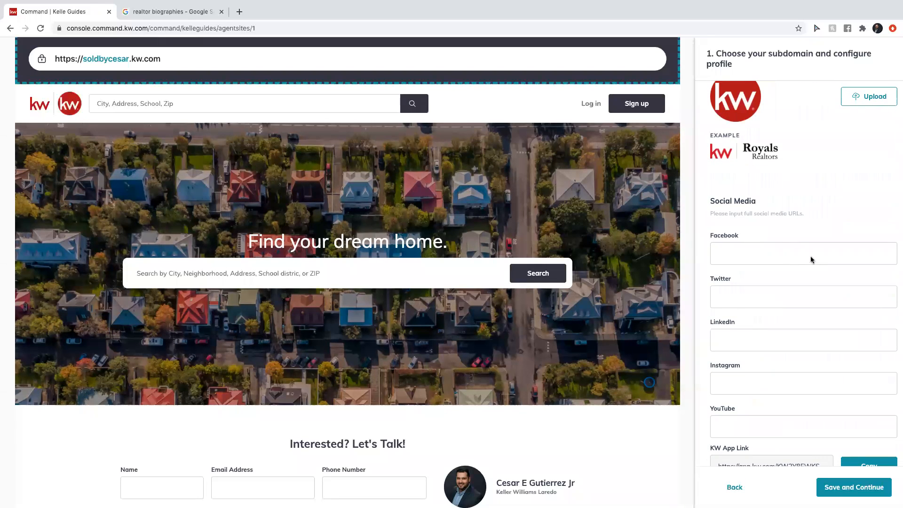
scroll(773, 376, "down", 1)
scroll(771, 380, "down", 2)
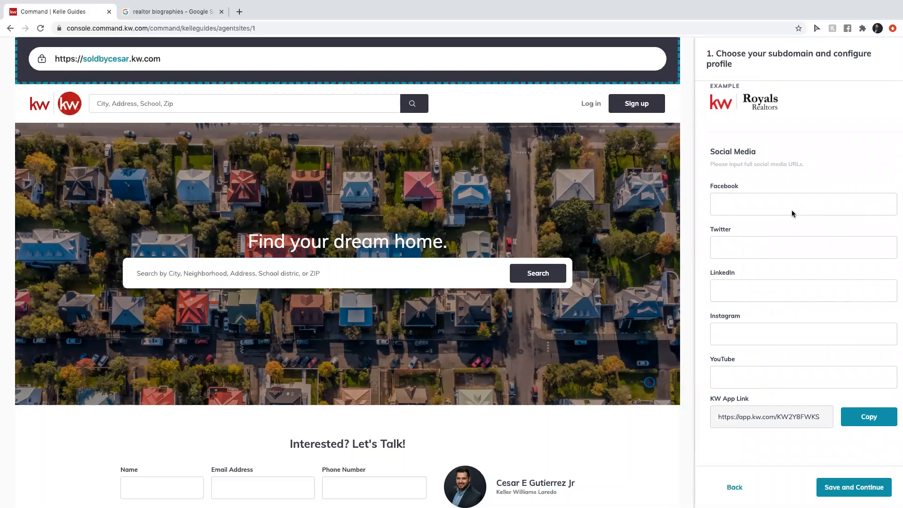
scroll(306, 256, "down", 2)
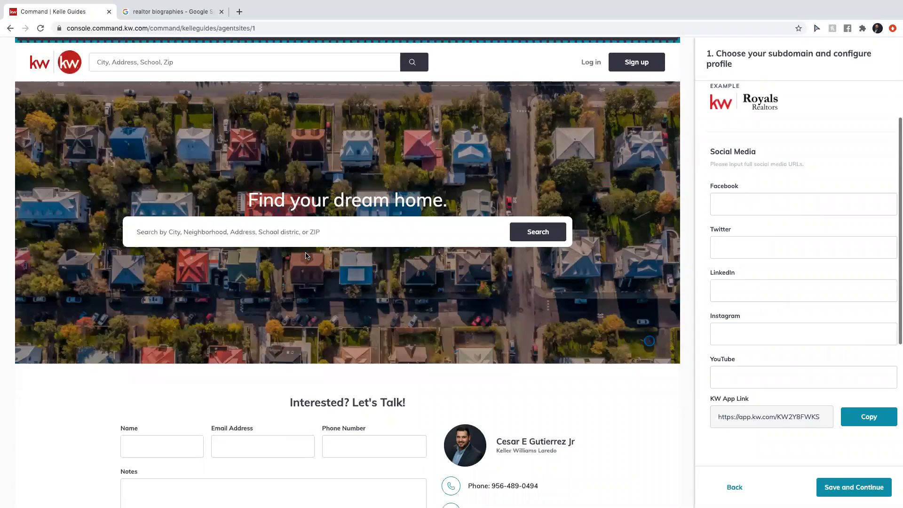
scroll(305, 256, "down", 6)
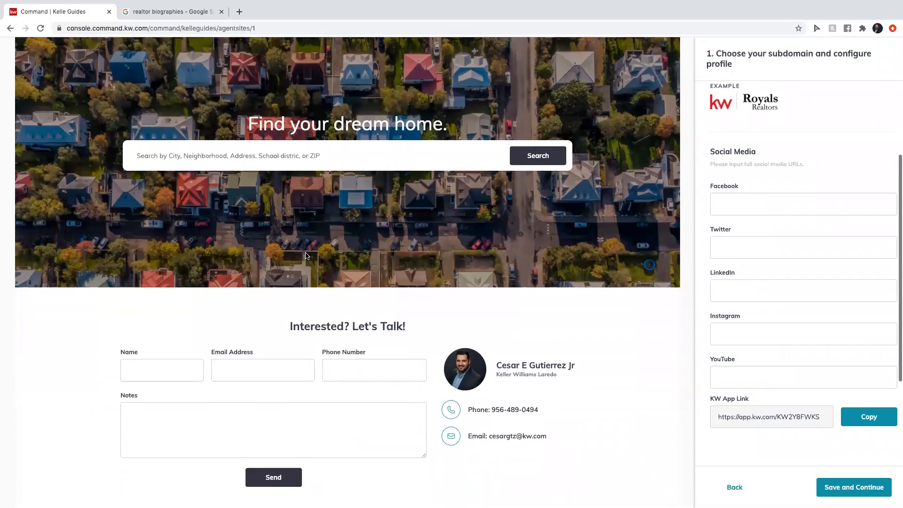
scroll(306, 255, "up", 3)
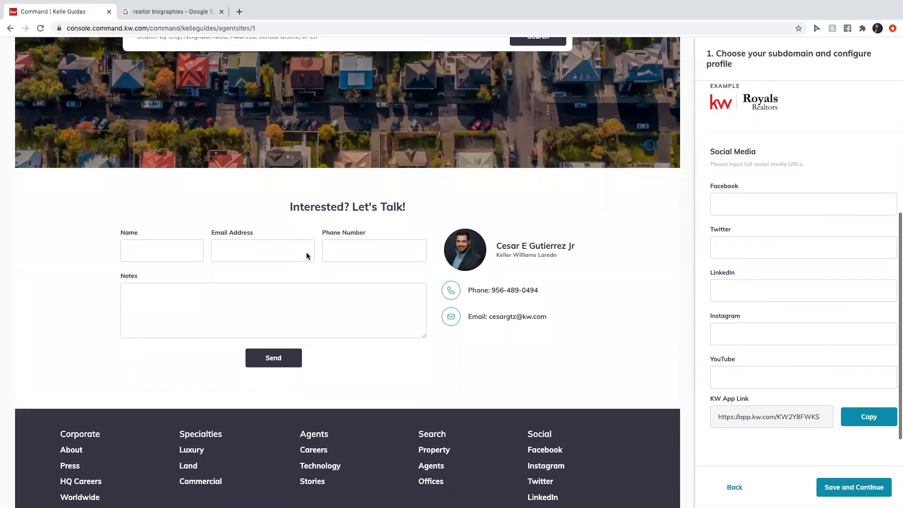
Save the subdomain and profile, try the KW Dark Theme, then keep the KW Red Theme.
left_click(853, 492)
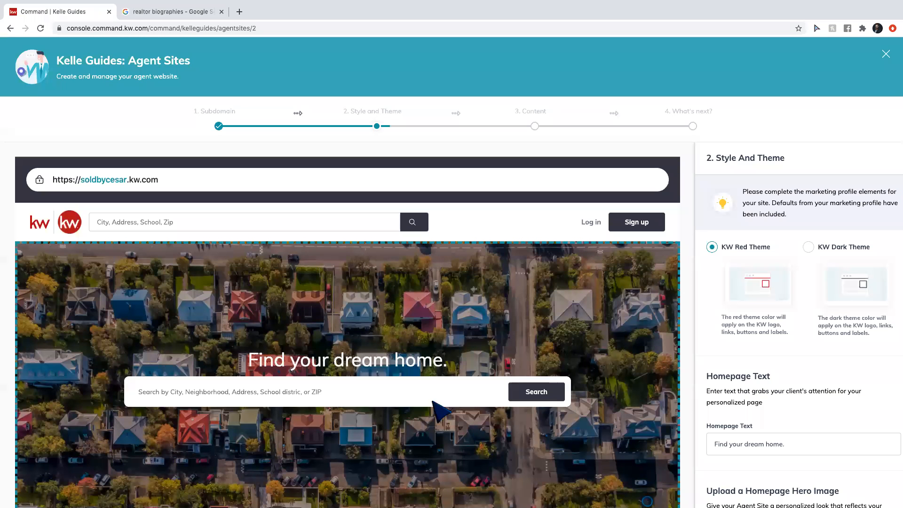
scroll(806, 317, "down", 2)
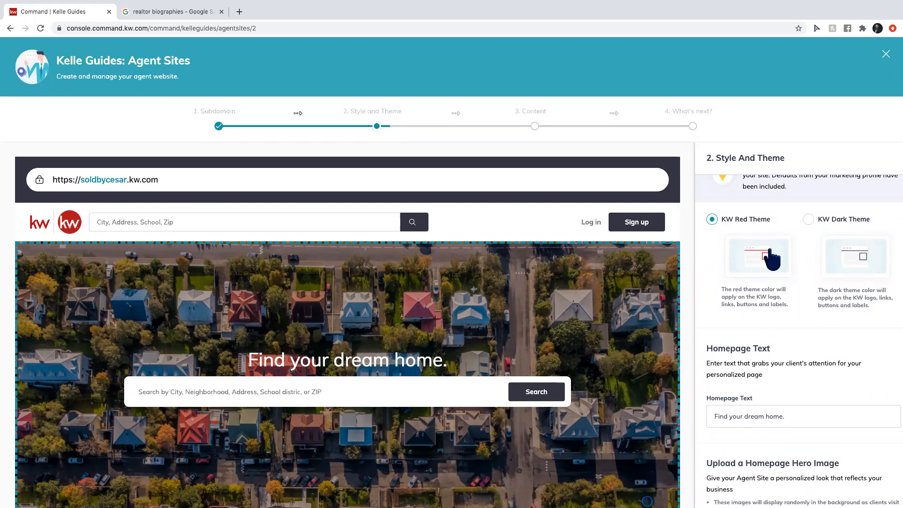
left_click(808, 220)
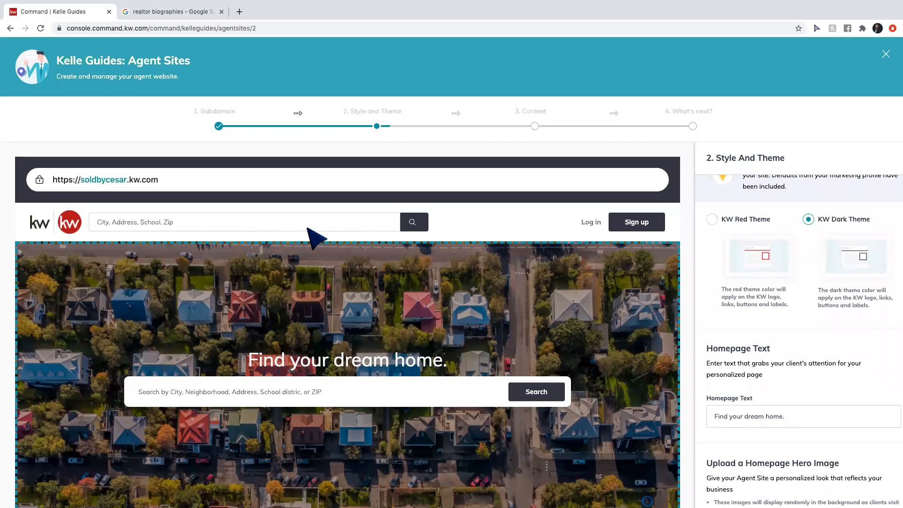
left_click(712, 219)
scroll(809, 270, "down", 2)
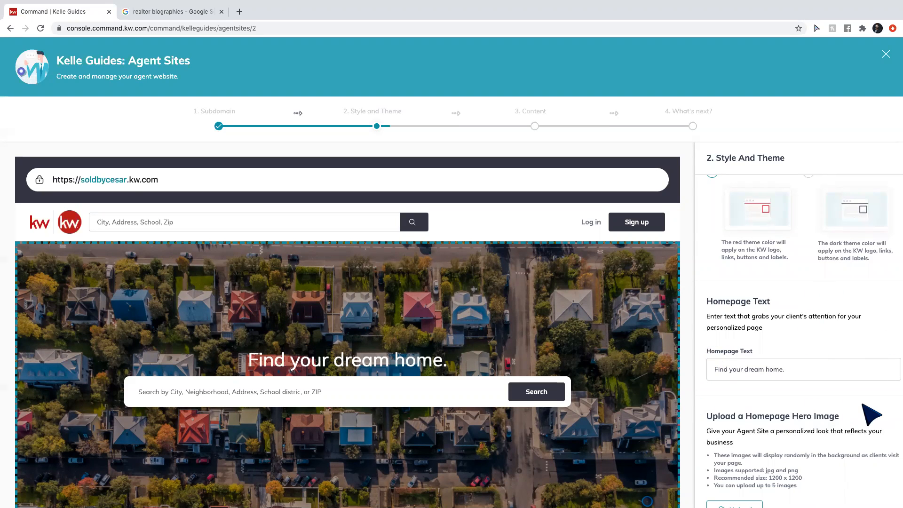
Scroll down to the Upload a Homepage Hero Image section.
scroll(872, 414, "down", 5)
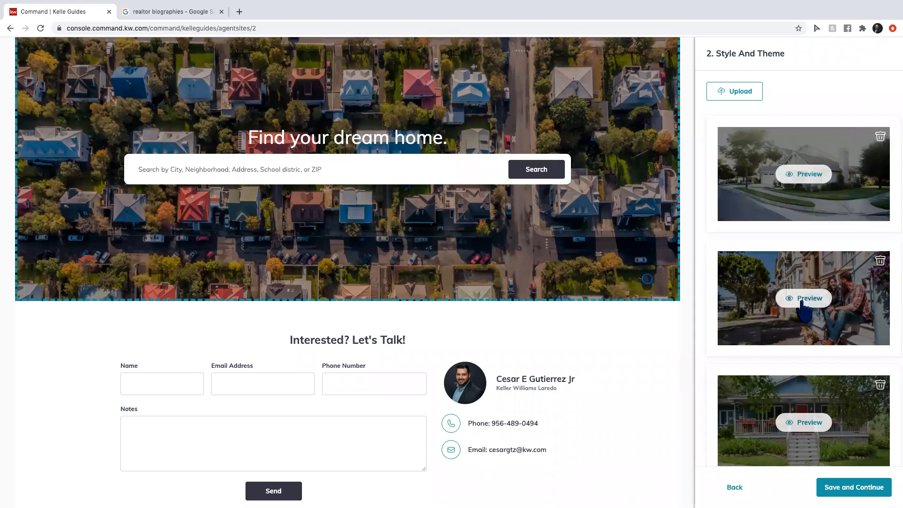
Preview the second hero image, the couple seated on front steps, in the homepage banner.
left_click(790, 301)
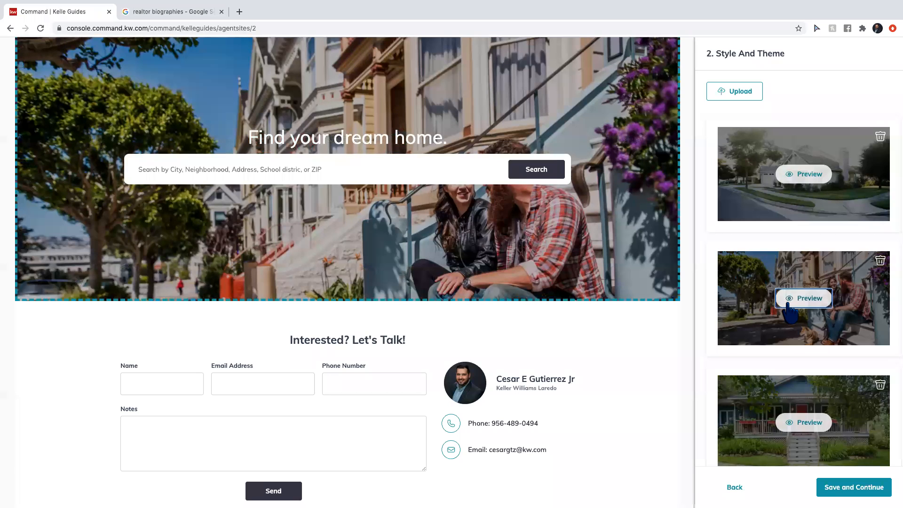
scroll(791, 310, "down", 3)
scroll(792, 313, "up", 5)
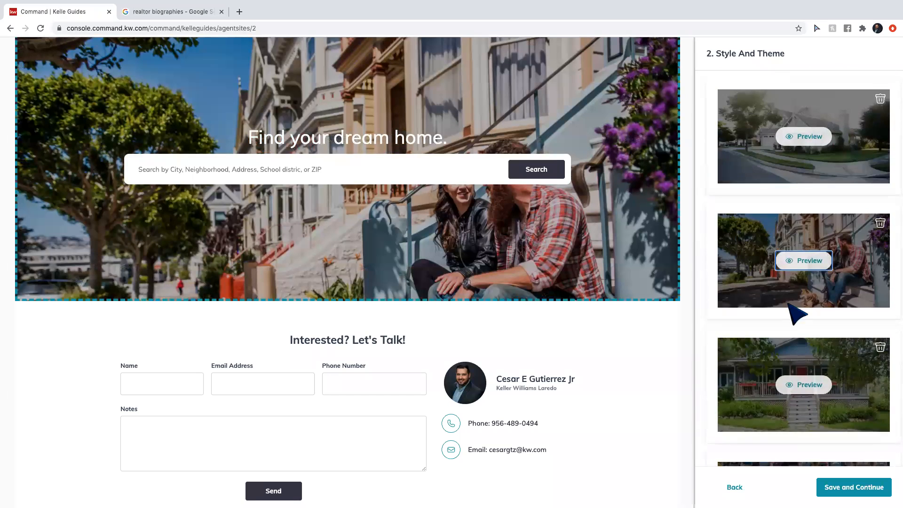
scroll(789, 303, "up", 3)
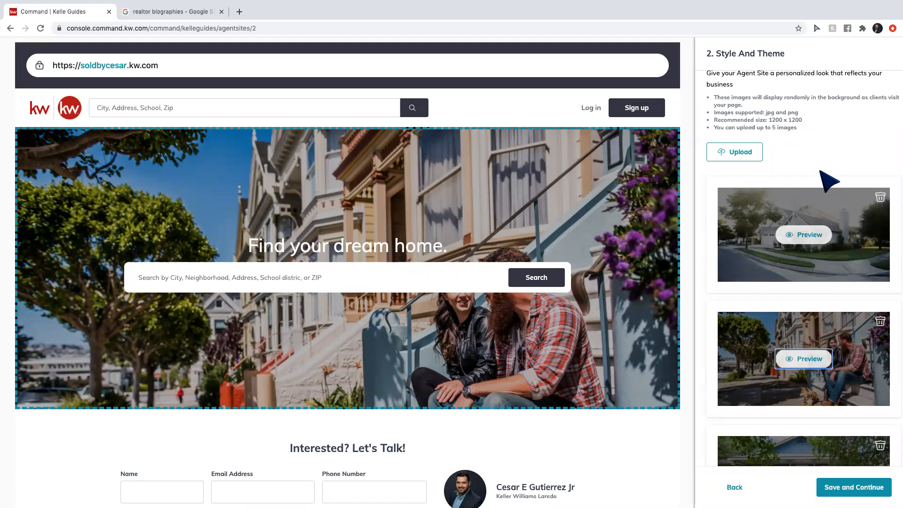
scroll(827, 181, "down", 5)
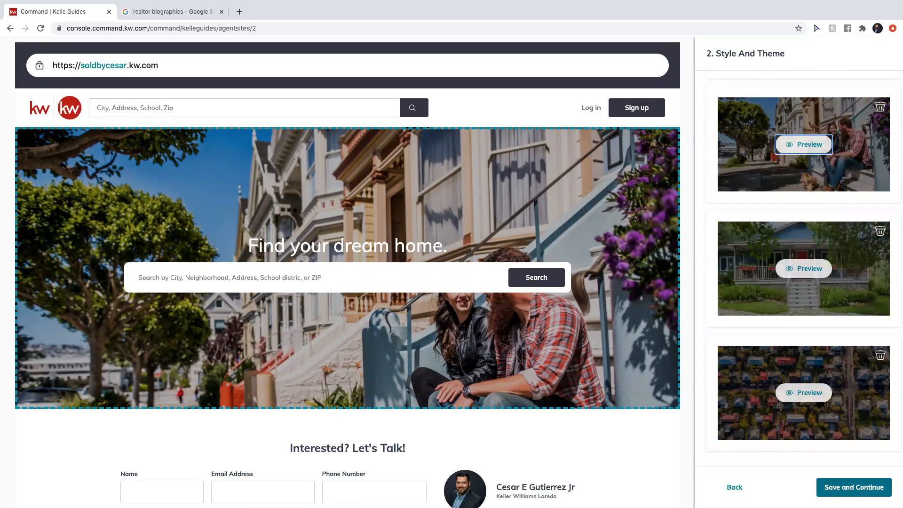
left_click(854, 487)
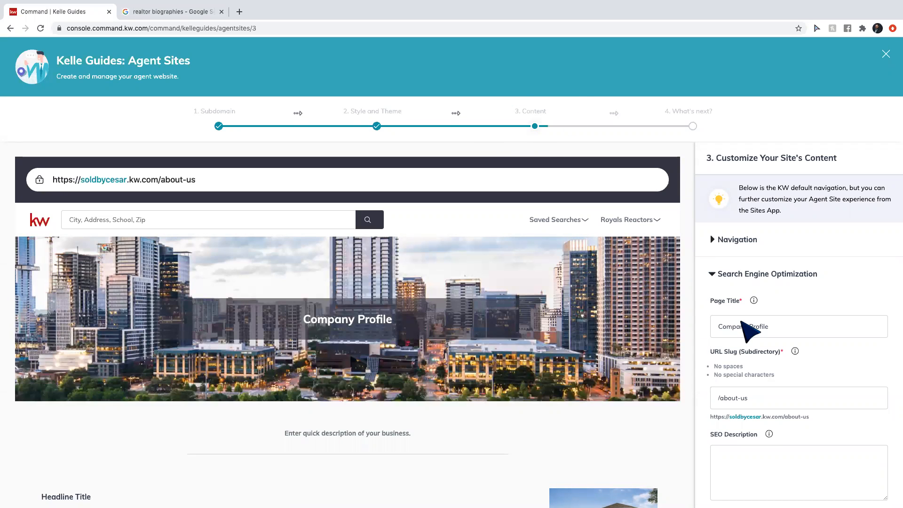
scroll(749, 327, "down", 1)
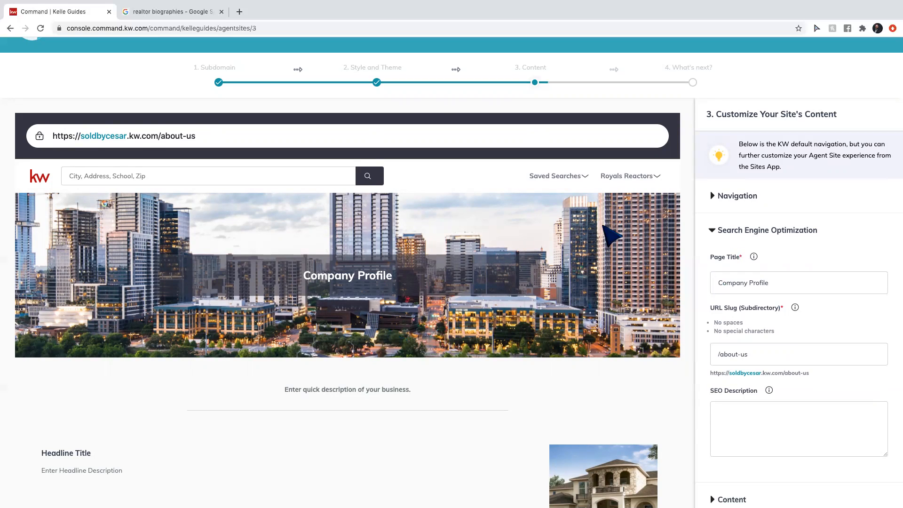
scroll(429, 332, "down", 3)
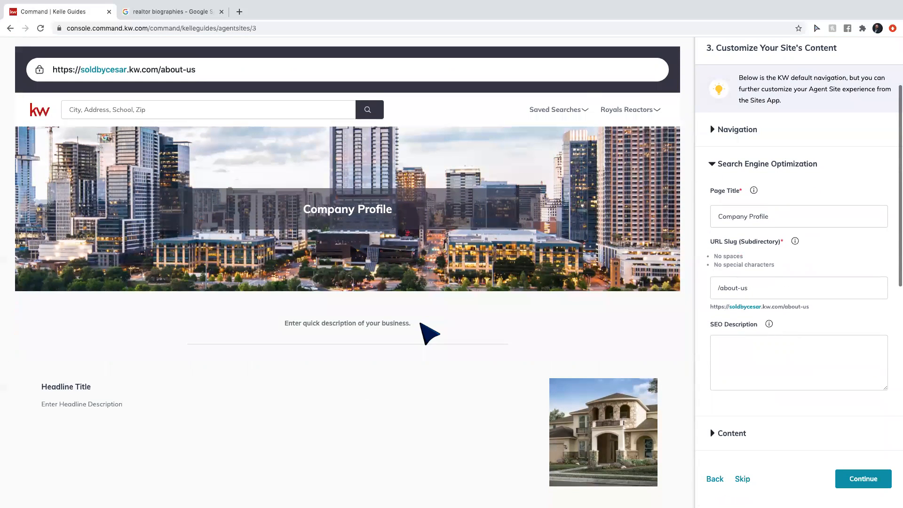
scroll(428, 329, "down", 3)
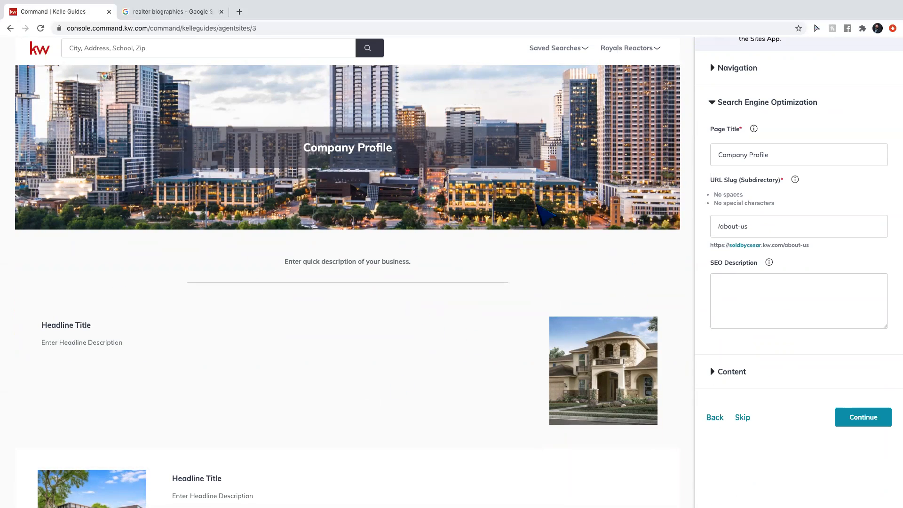
scroll(436, 312, "down", 3)
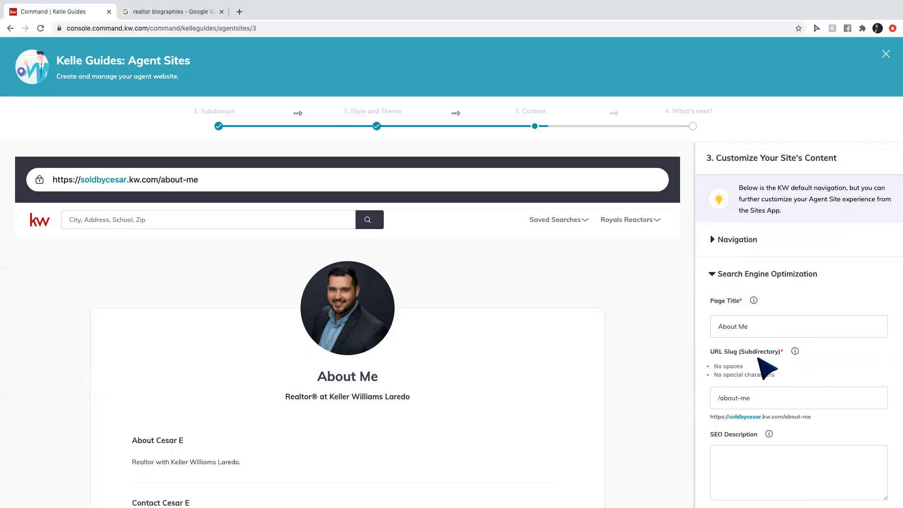
Change the About Me URL slug from about-me to about- plus the agent's full name.
scroll(759, 359, "down", 1)
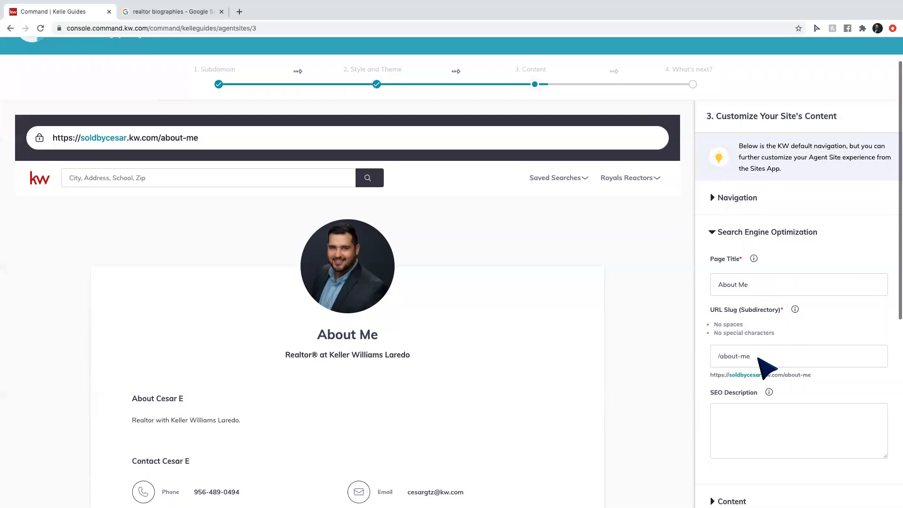
left_click(759, 358)
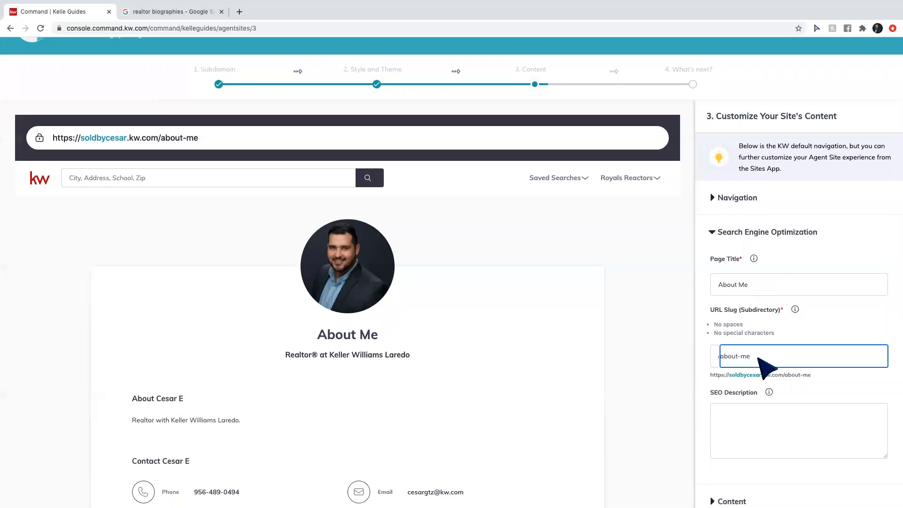
key("BackSpace")
key("BackSpace")
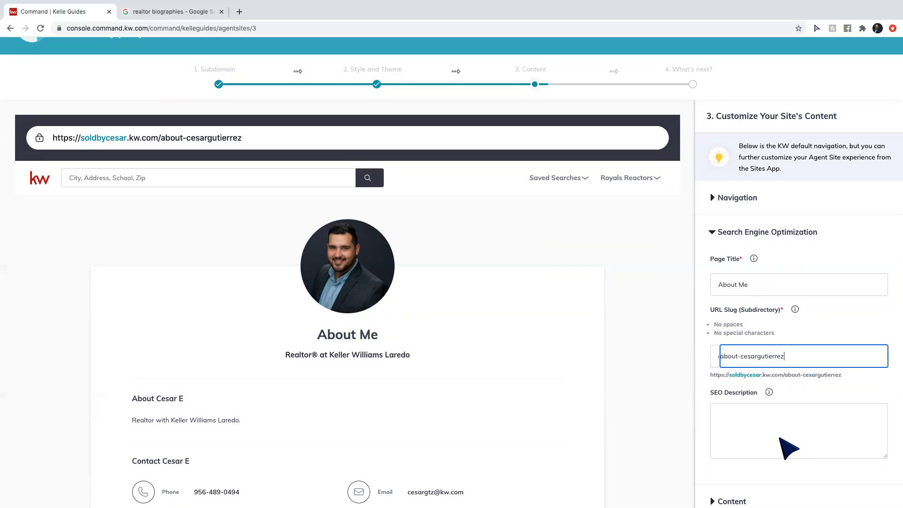
scroll(789, 448, "down", 2)
Enter the SEO description 'realtor, laredo homes for sale, homes for sale, Keller Williams Laredo,'.
left_click(751, 383)
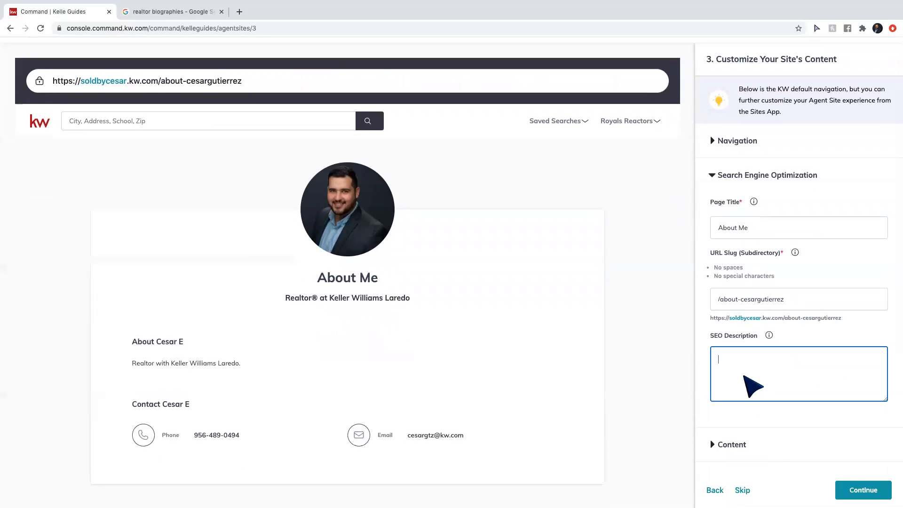
type("realtor, l")
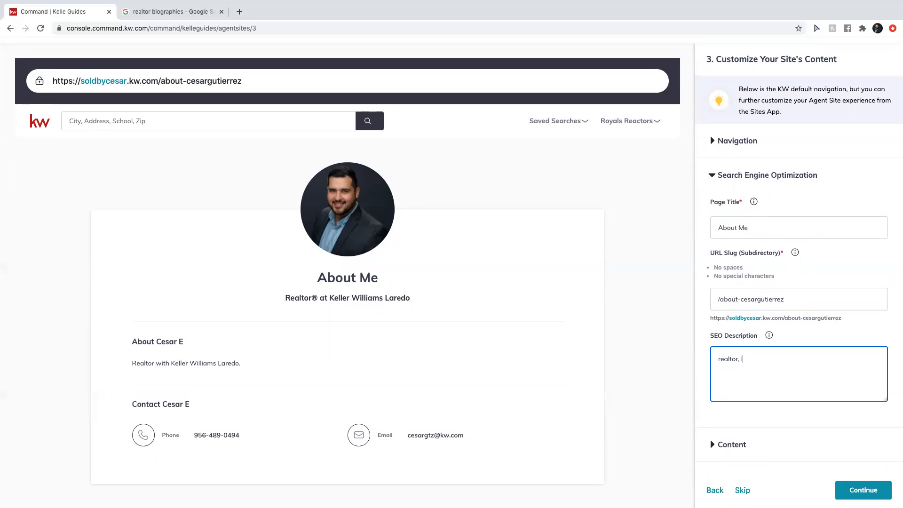
type("aredo homes")
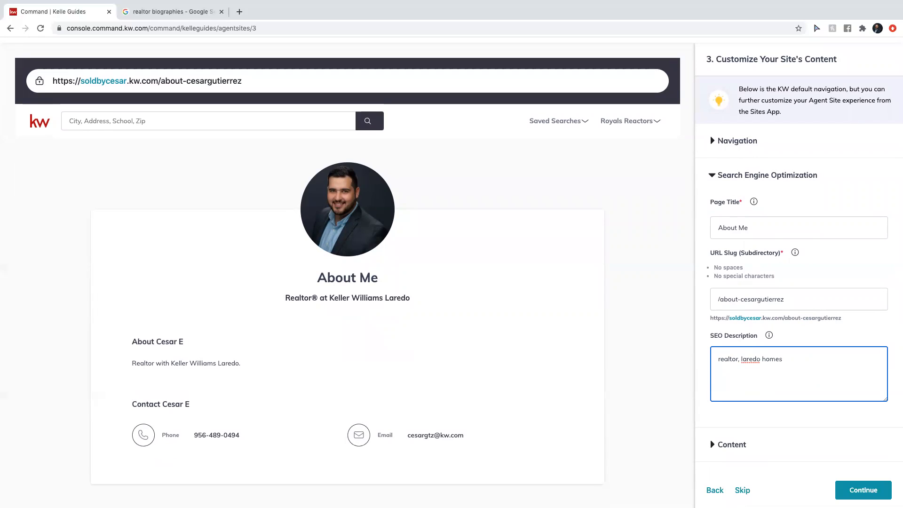
type(" for sale, homes for sale, Keller Williams Laredo")
key("BackSpace")
key("BackSpace")
key("BackSpace")
key("BackSpace")
key("BackSpace")
type("aredo,")
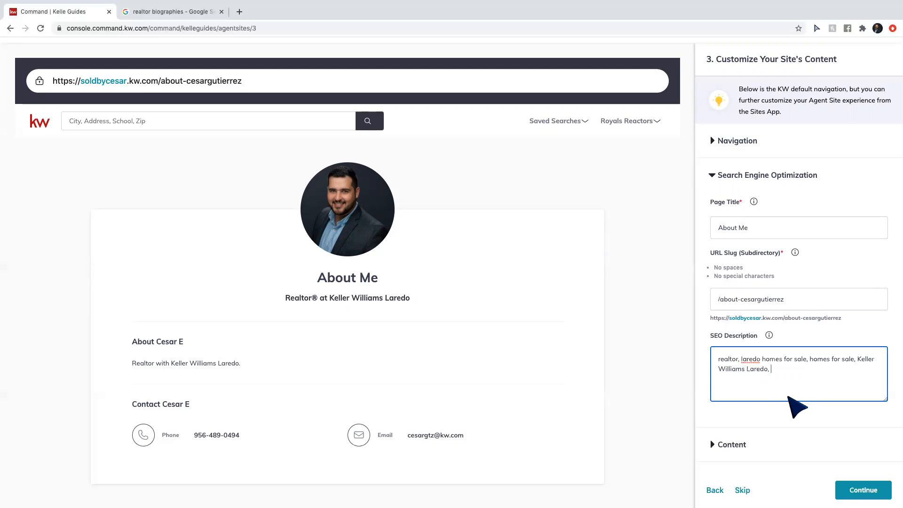
Expand the About Me content and remove the trailing initial from the Bio Title.
left_click(733, 445)
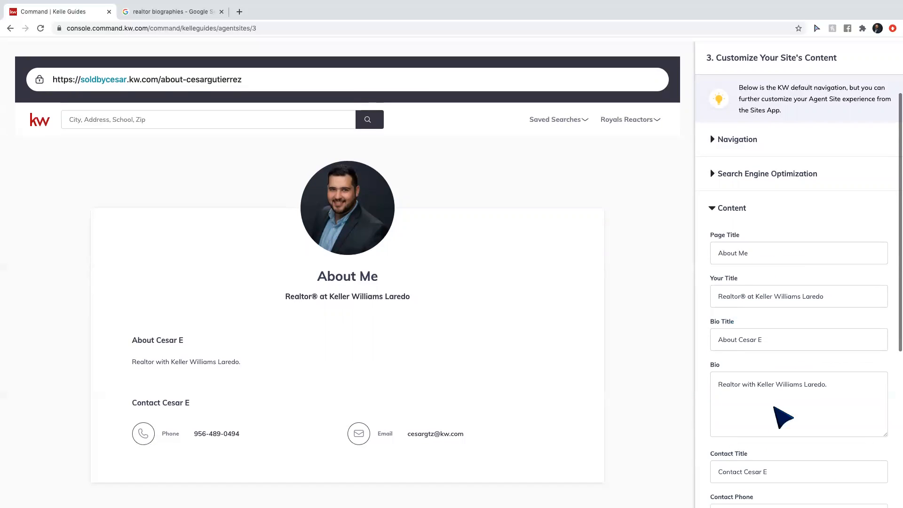
scroll(788, 254, "down", 1)
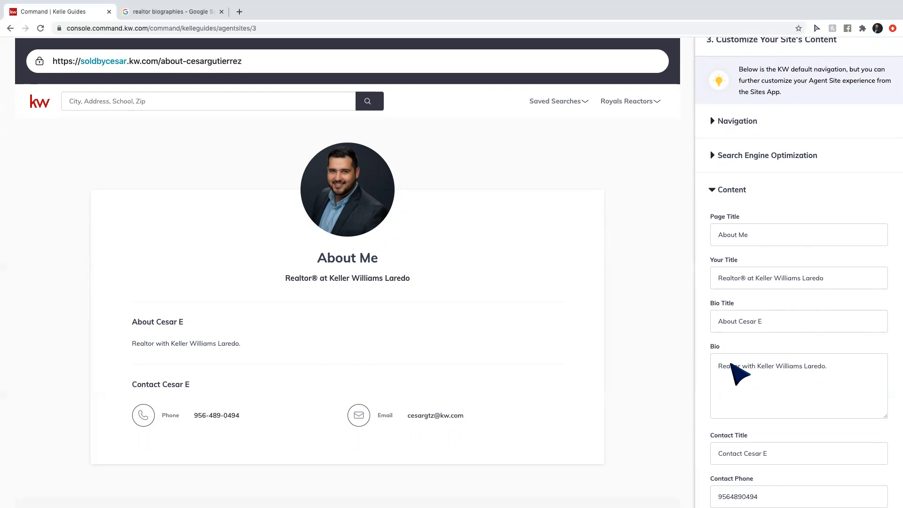
scroll(736, 374, "down", 3)
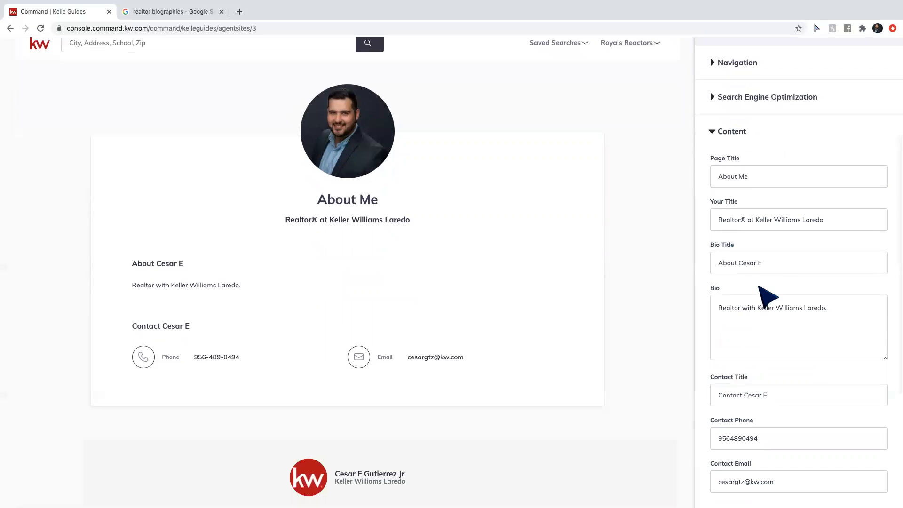
left_click(771, 266)
key("BackSpace")
key("BackSpace")
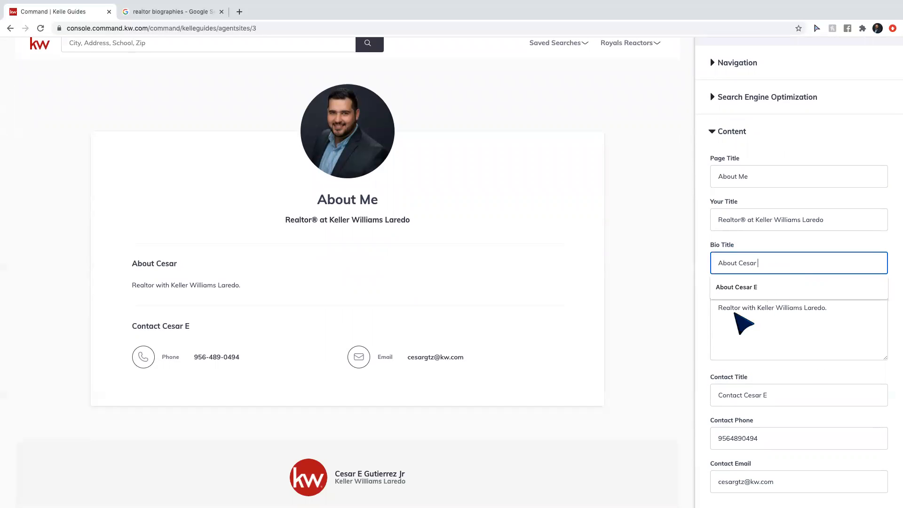
left_click(707, 353)
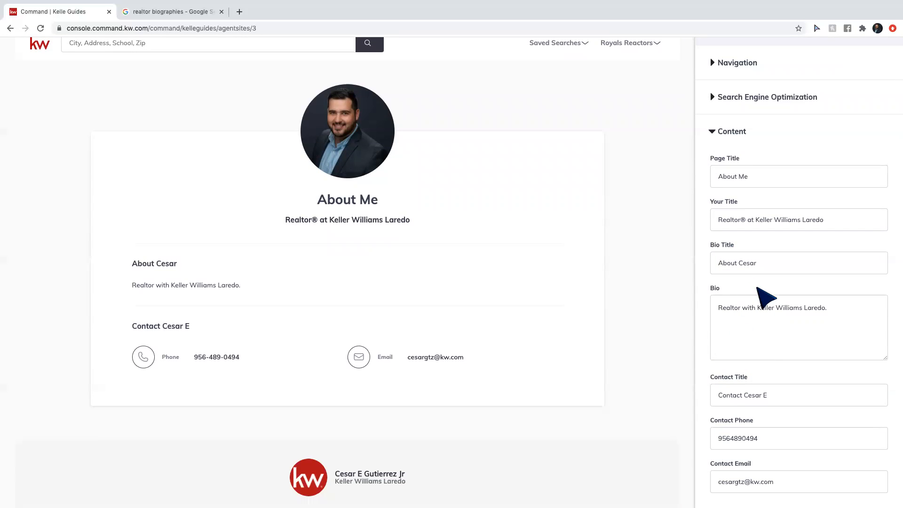
scroll(776, 327, "down", 1)
scroll(771, 323, "down", 2)
Remove the trailing initial from the Contact Title heading.
left_click(784, 348)
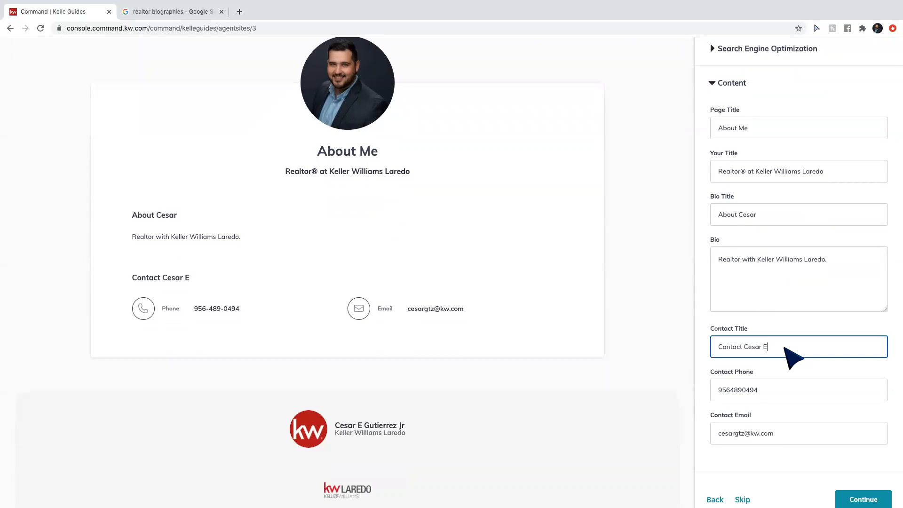
key("BackSpace")
key("BackSpace")
left_click(706, 410)
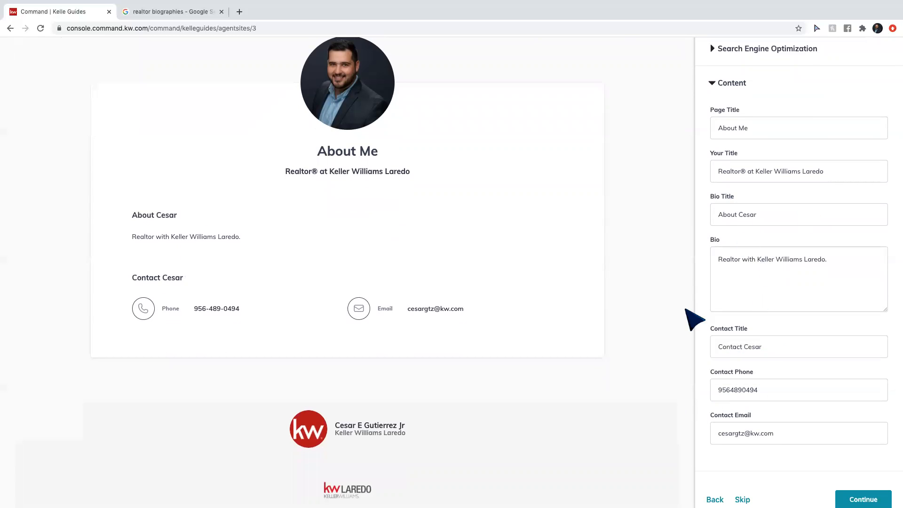
scroll(862, 257, "down", 2)
scroll(862, 257, "up", 2)
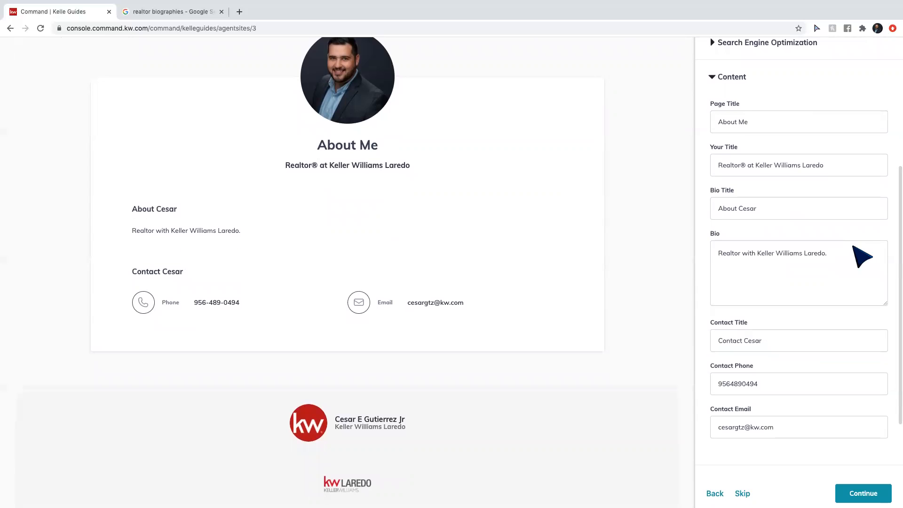
Glance at the realtor biographies search results, then return to the site editor.
left_click(158, 13)
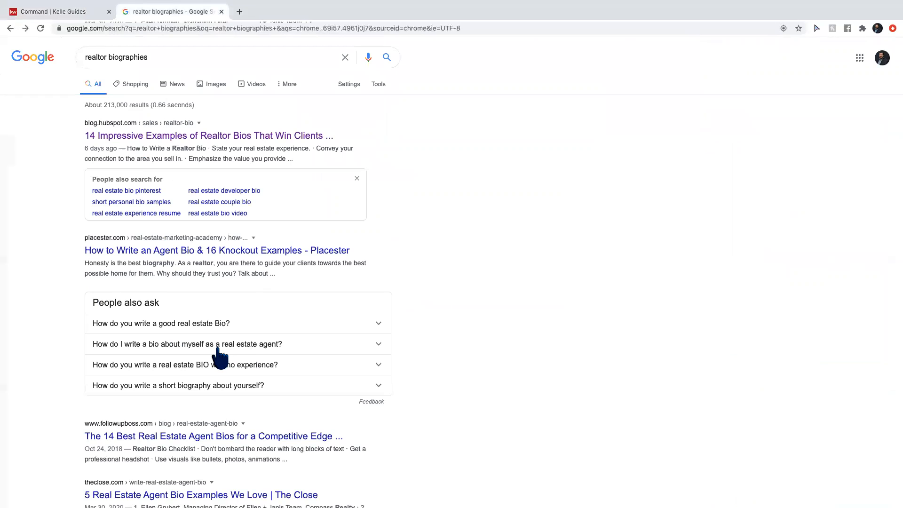
left_click(60, 14)
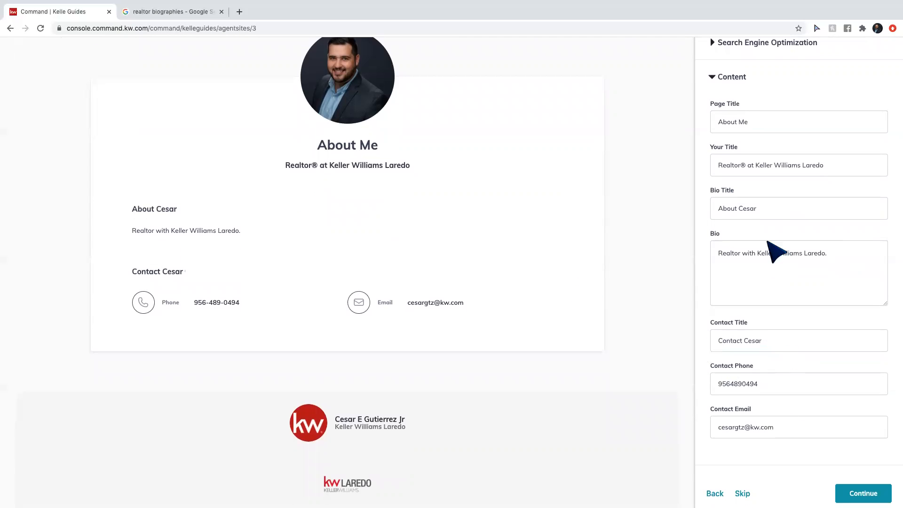
scroll(777, 249, "up", 4)
scroll(776, 252, "down", 10)
Save the About Me page and start the Contact Us page's SEO description.
left_click(857, 378)
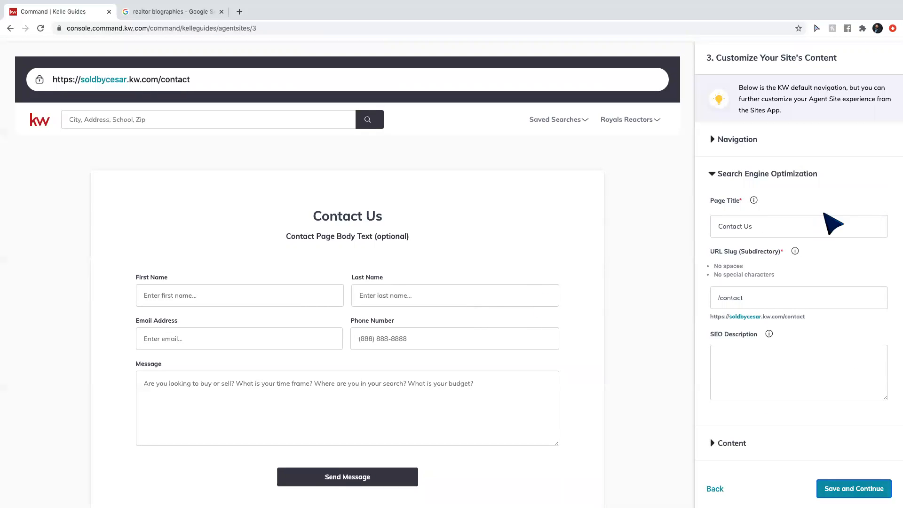
scroll(776, 243, "down", 3)
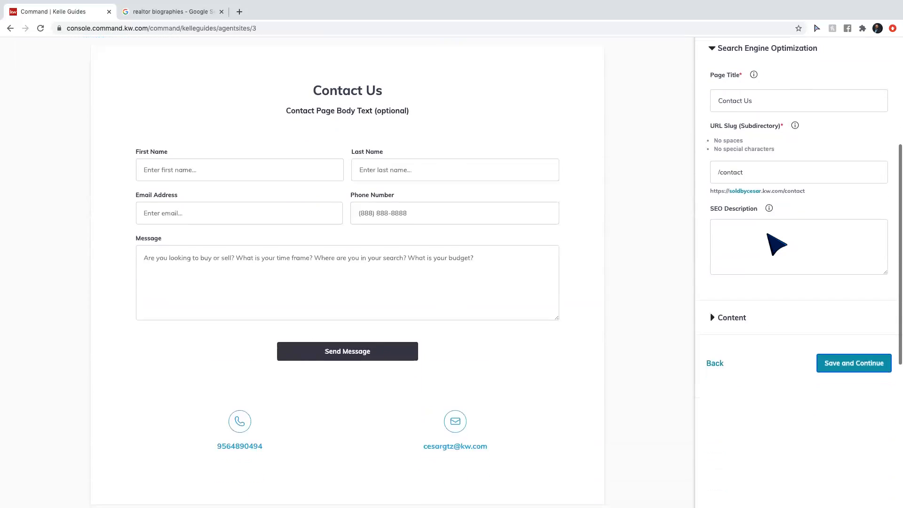
scroll(778, 235, "up", 1)
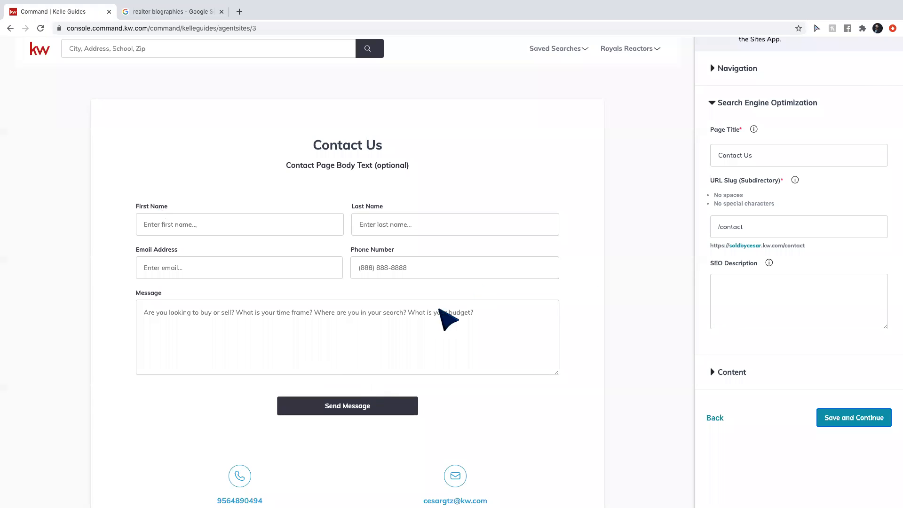
left_click(745, 304)
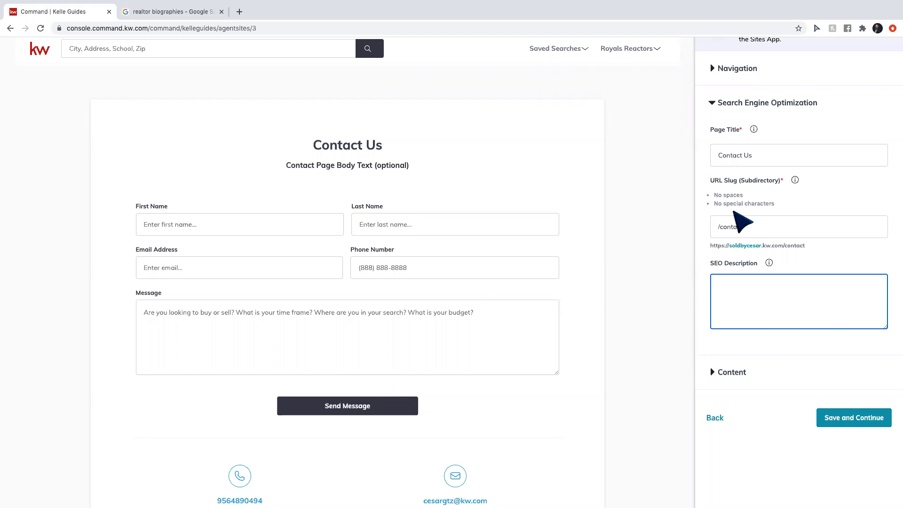
scroll(806, 348, "up", 1)
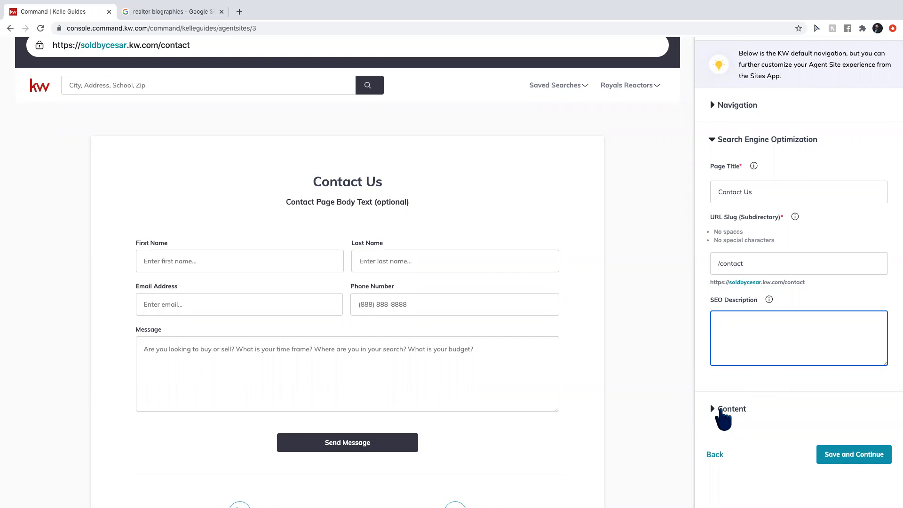
Rewrite the Contact Us intro as a real estate question ending 'Fill out the information below!'.
left_click(721, 413)
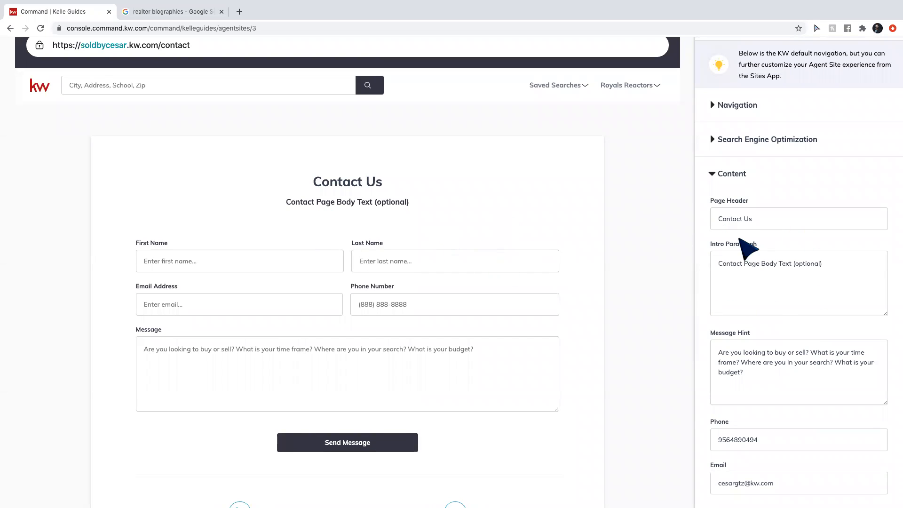
left_click(761, 273)
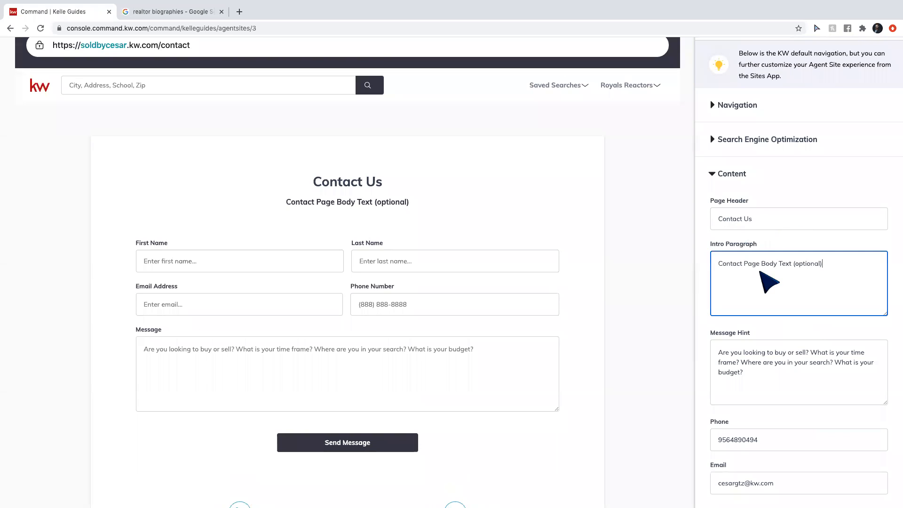
key("ctrl+a")
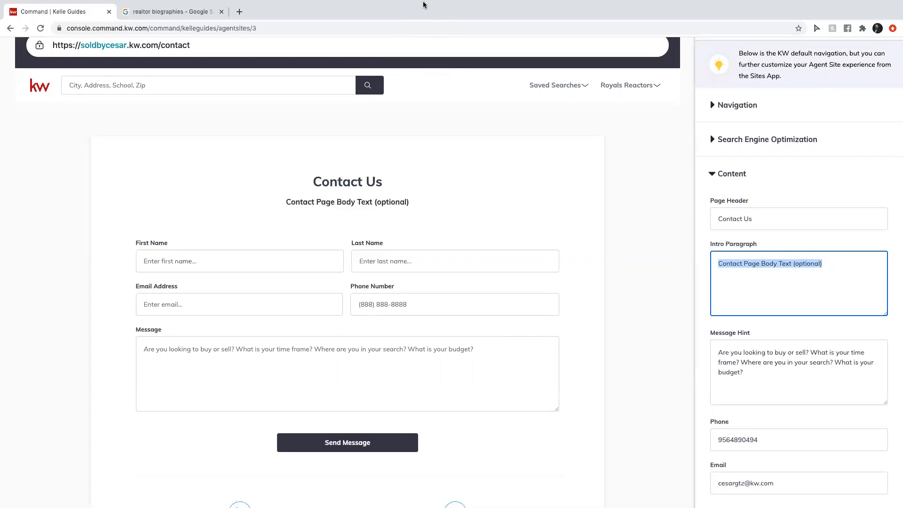
mouse_move(426, 5)
left_click(829, 267)
triple_click(829, 267)
key("BackSpace")
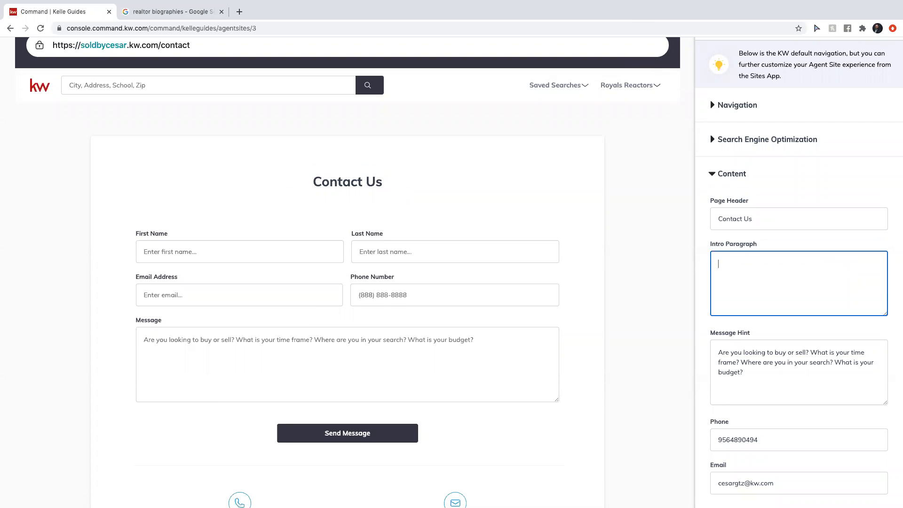
type("Looking to buy, sell, or invest in Realt")
key("BackSpace")
type("estat")
key("BackSpace")
key("BackSpace")
key("BackSpace")
key("BackSpace")
key("BackSpace")
type("Estate?")
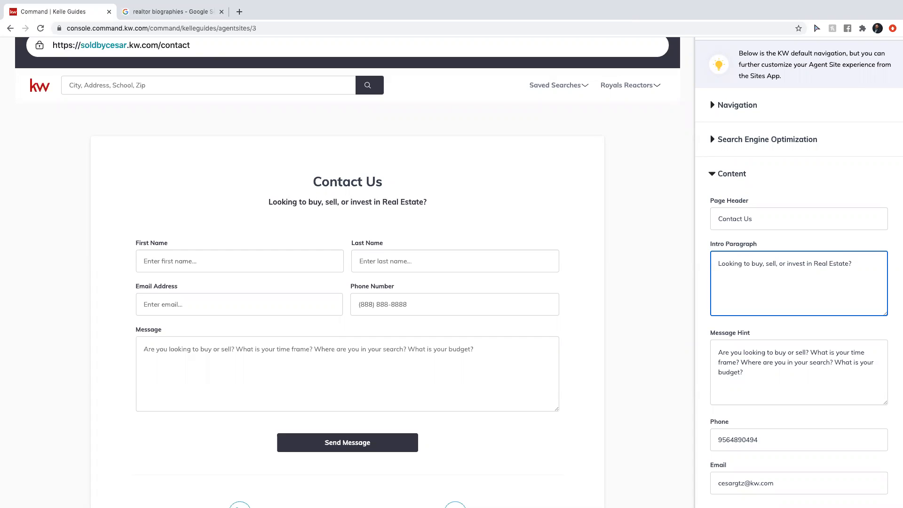
type(" Fill ou")
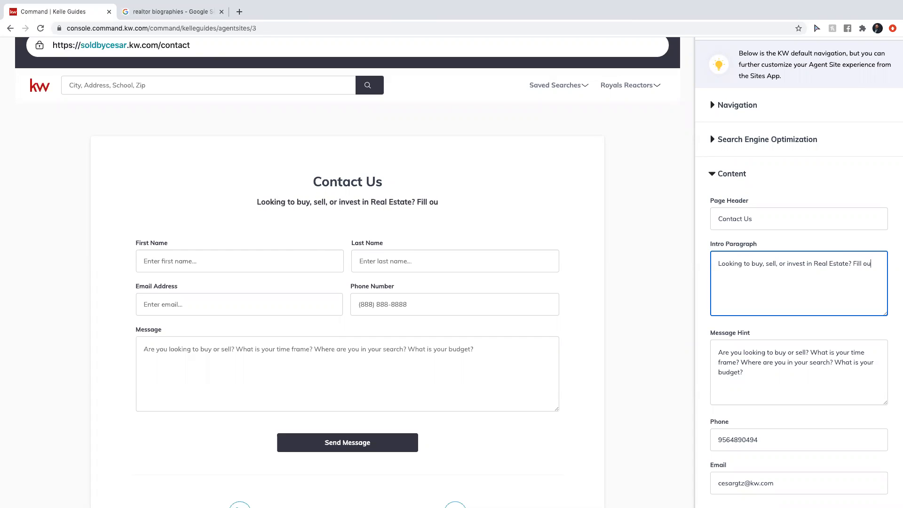
type("t the infor")
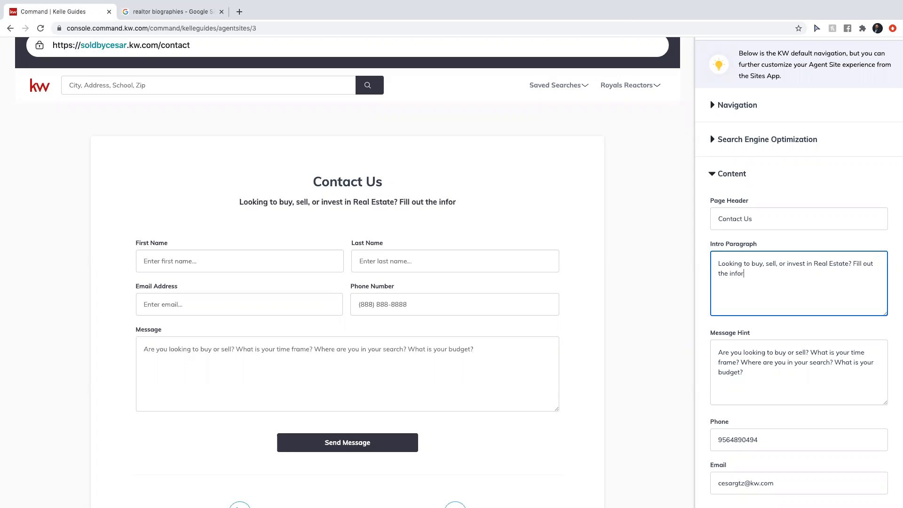
type("mation below!")
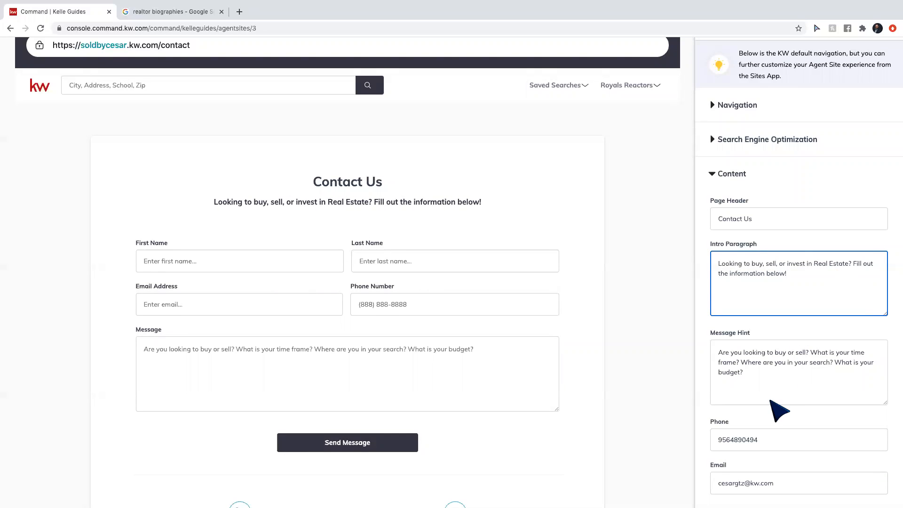
Review the Message Hint wording and the message box in the page preview.
scroll(781, 395, "down", 3)
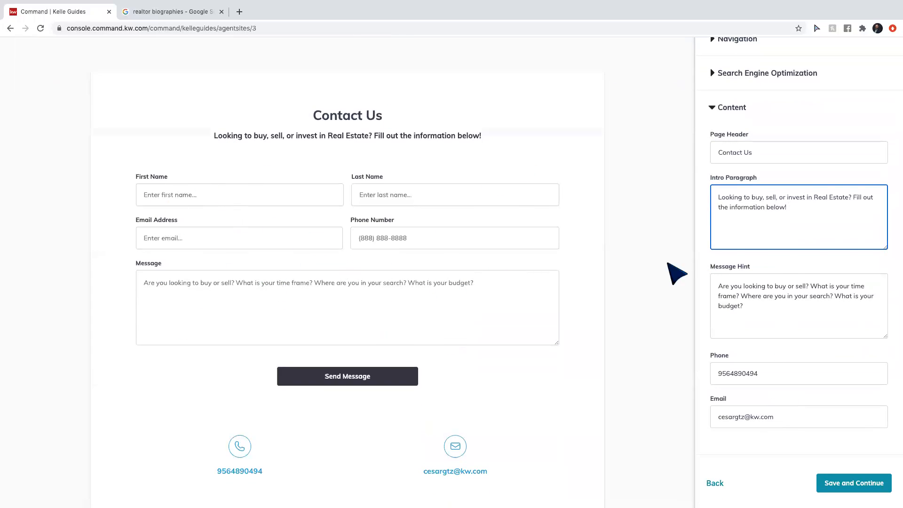
left_click(782, 307)
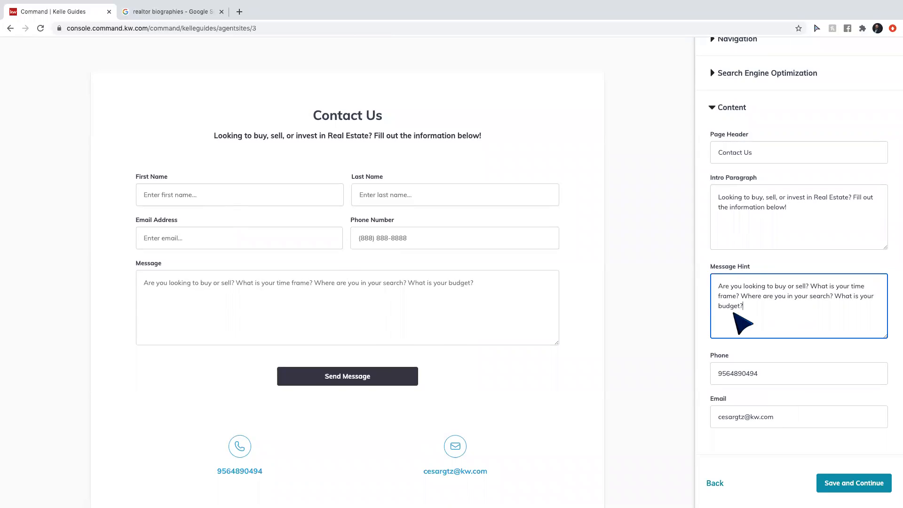
left_click(243, 291)
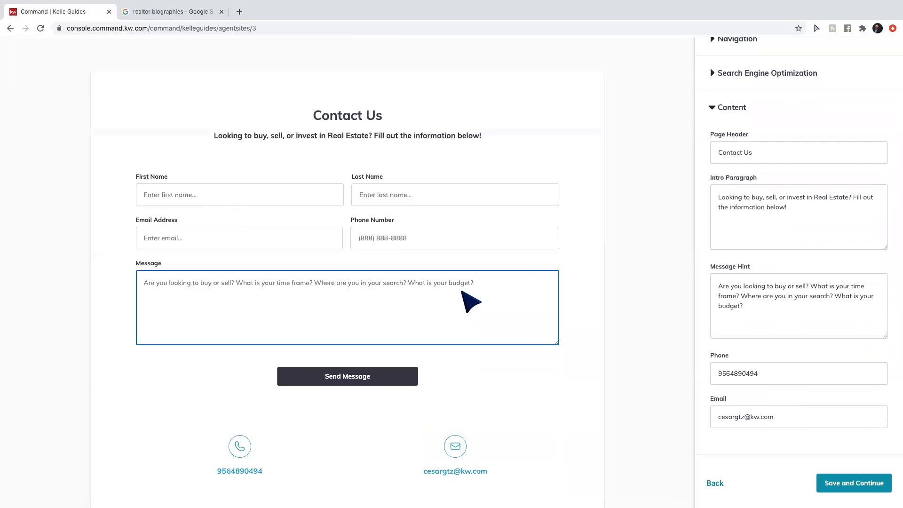
scroll(800, 339, "down", 3)
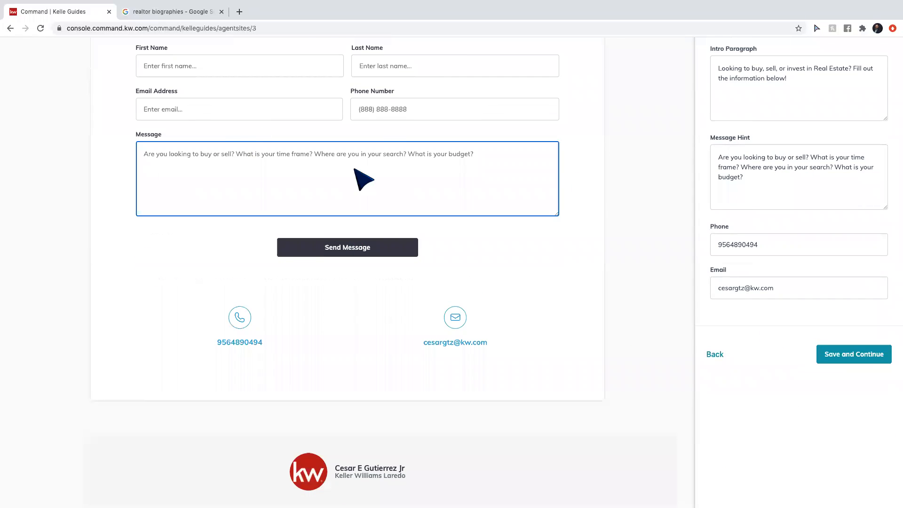
Save the Contact Us content and open the agent site's settings.
left_click(852, 358)
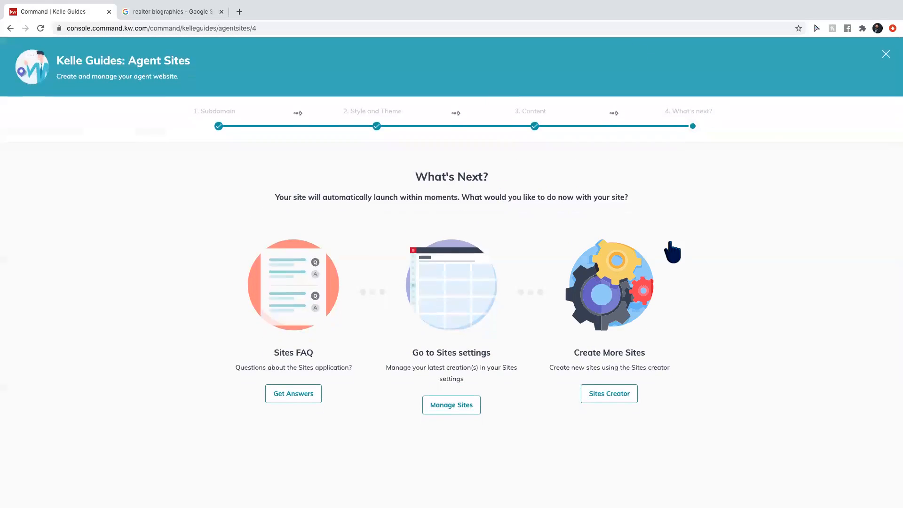
left_click(886, 56)
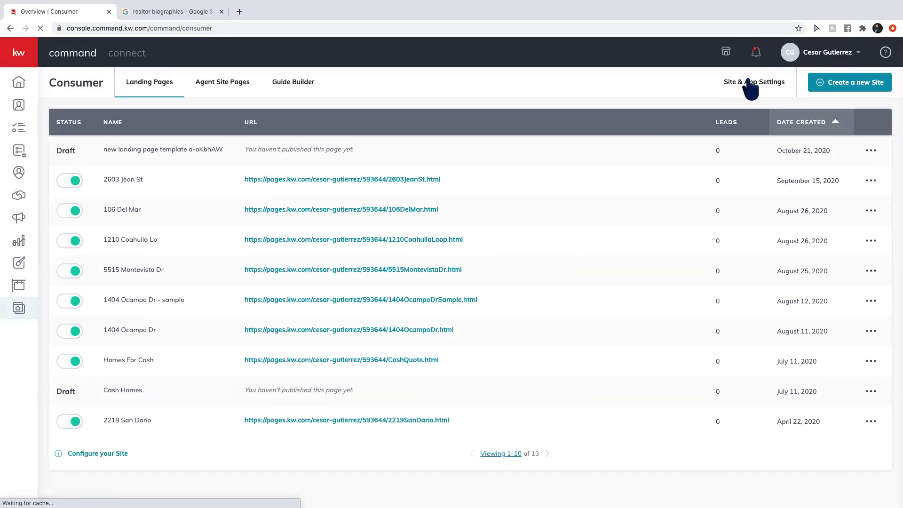
left_click(750, 84)
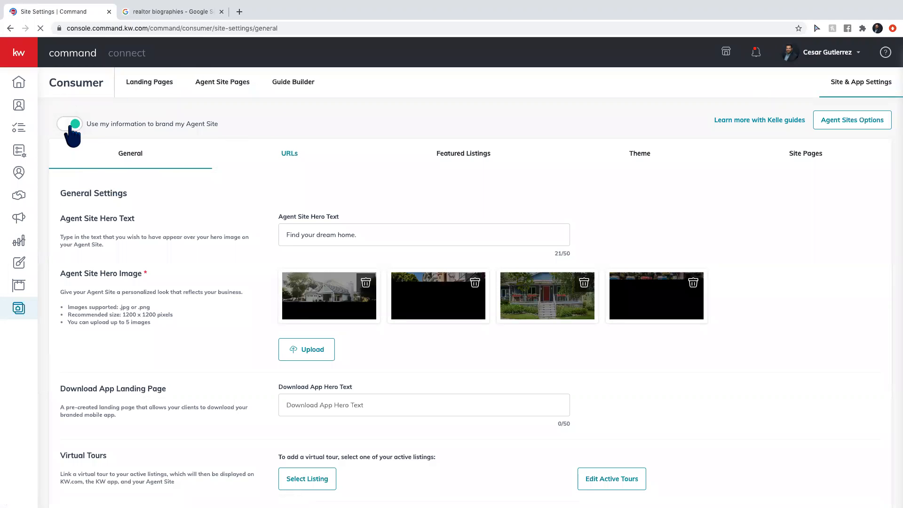
Toggle 'Use my information to brand my Agent Site' off and back on, acknowledging the reminder.
left_click(75, 124)
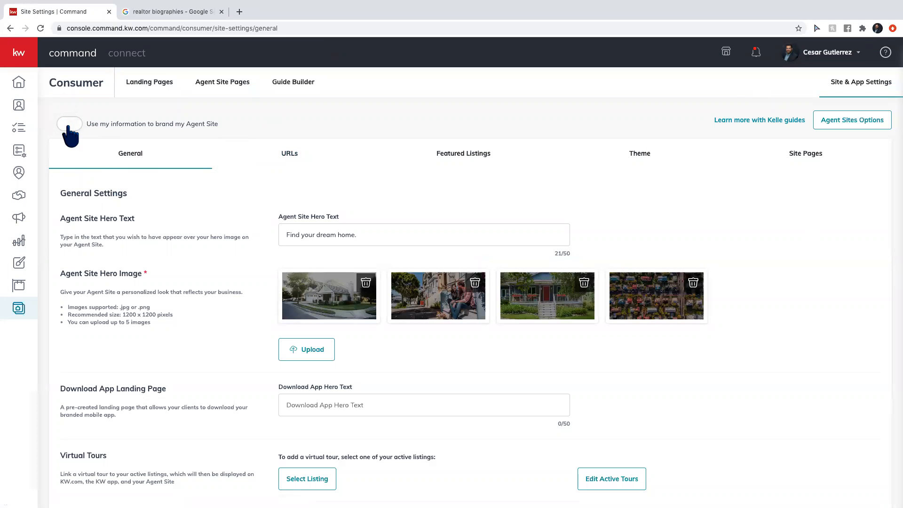
left_click(70, 124)
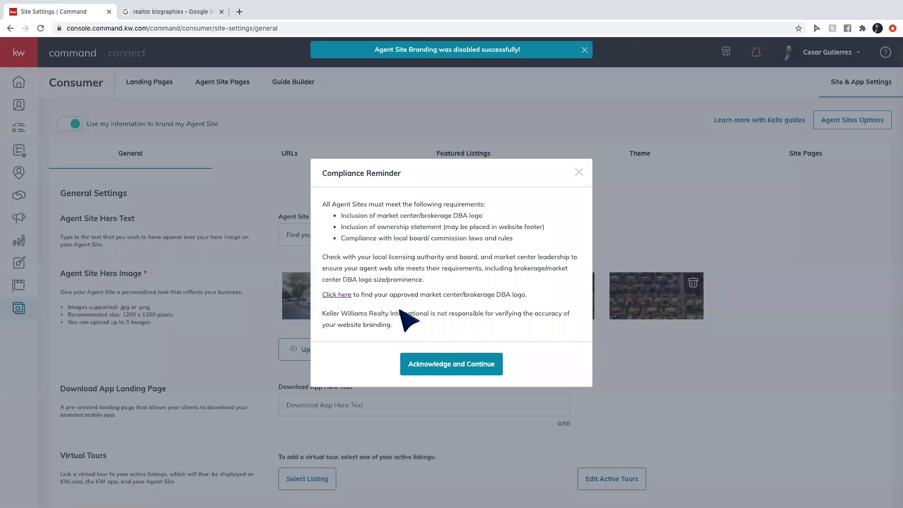
left_click(442, 365)
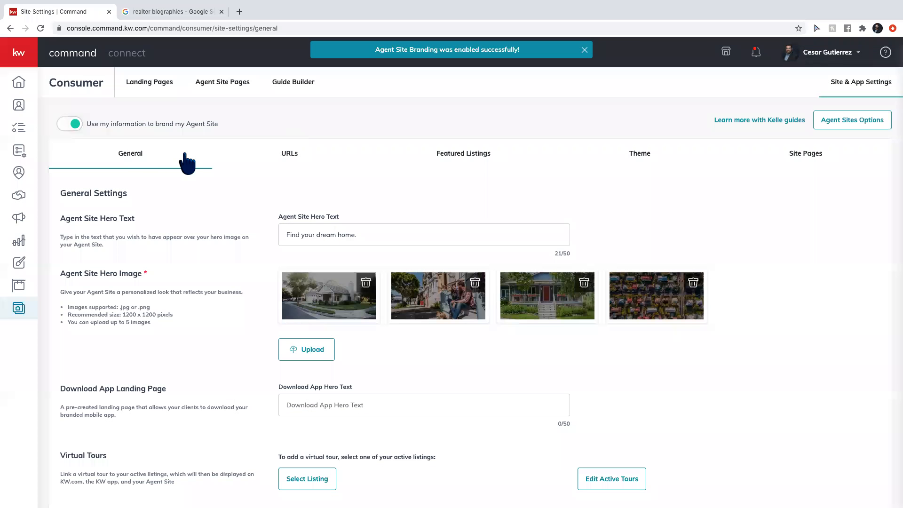
Load soldbycesar.kw.com in the other browser tab.
left_click(179, 12)
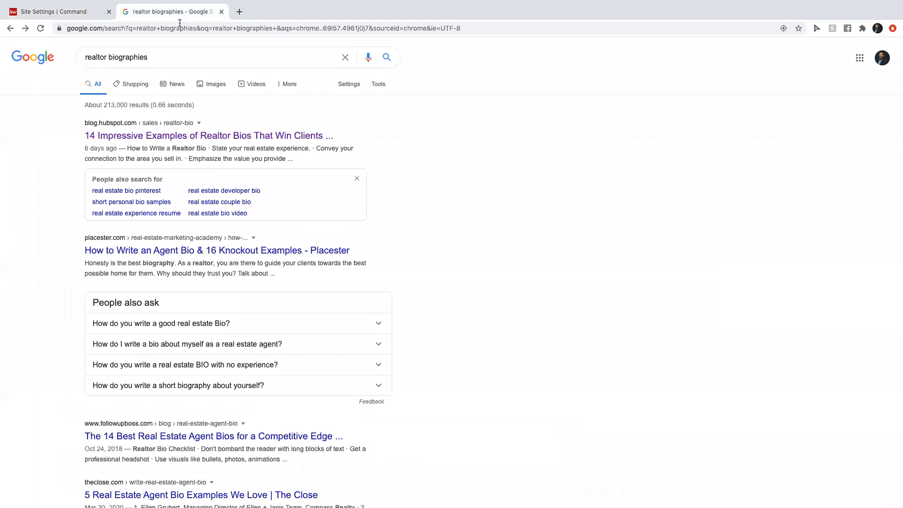
left_click(178, 28)
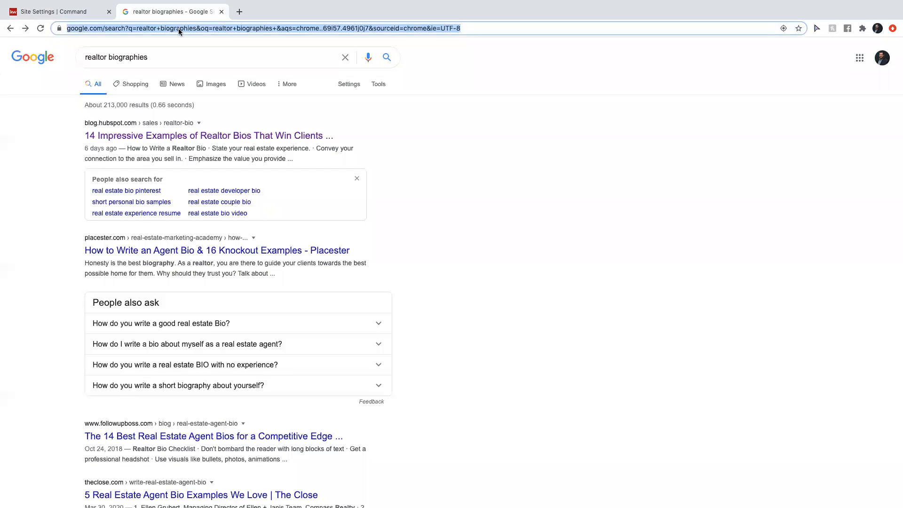
type("soldbycesa")
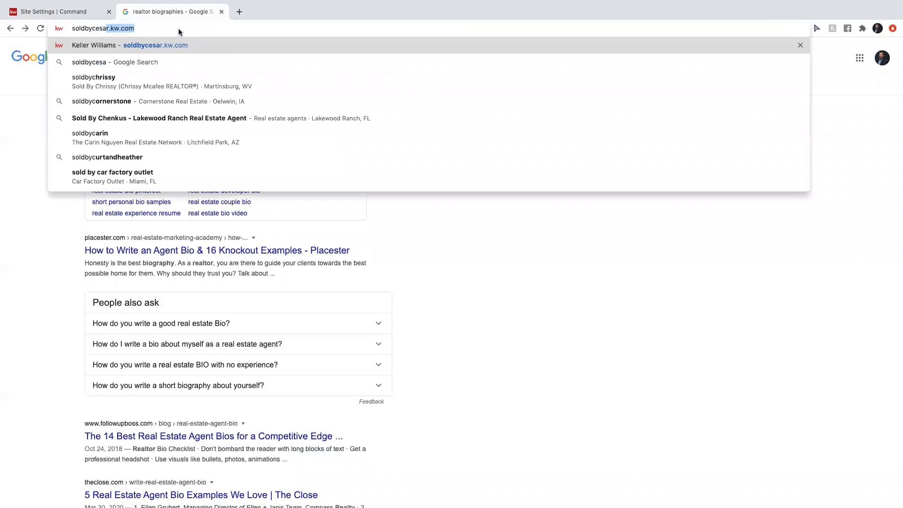
type("r.ke.")
key("BackSpace")
key("BackSpace")
type("w.com")
key("Return")
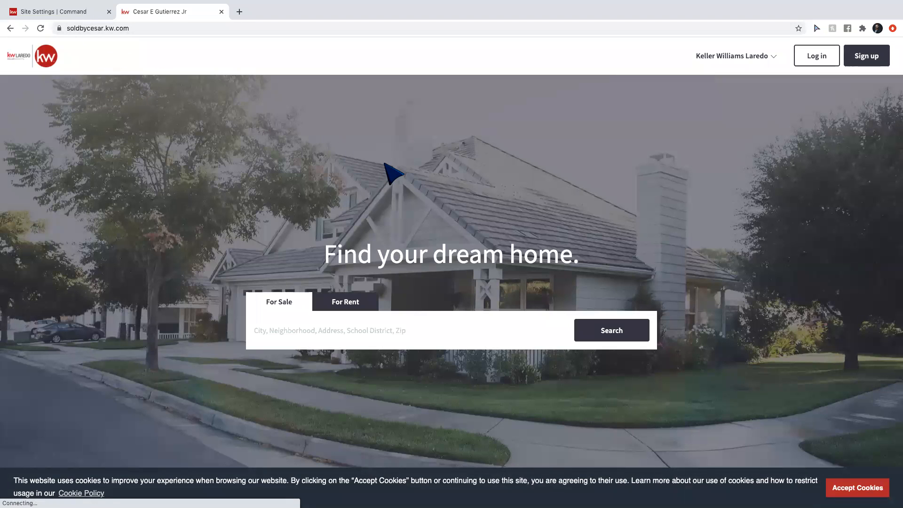
Review the live site's navigation menu and contact form, then return to the Command tab.
left_click(753, 59)
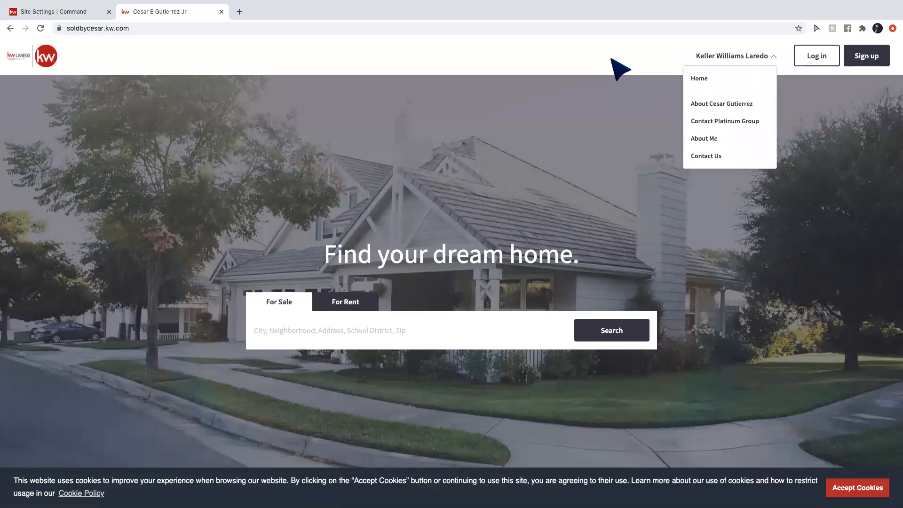
scroll(460, 299, "down", 8)
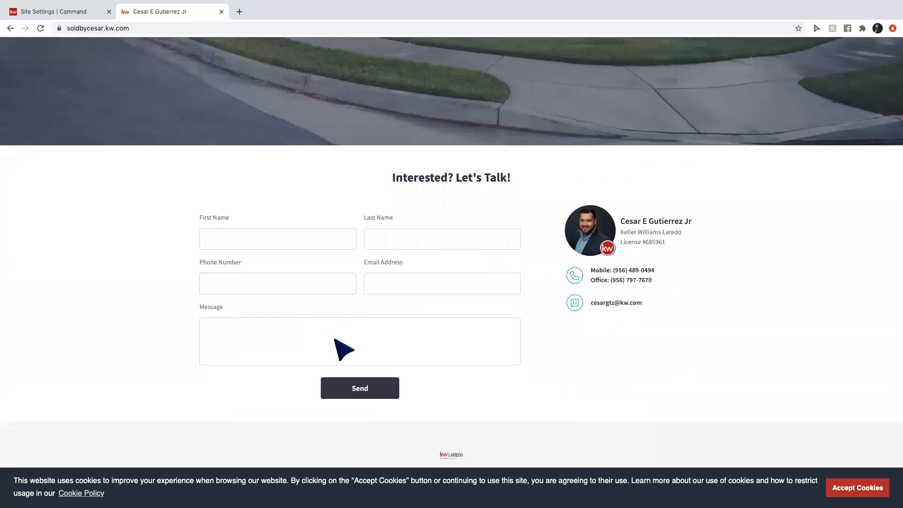
left_click(433, 231)
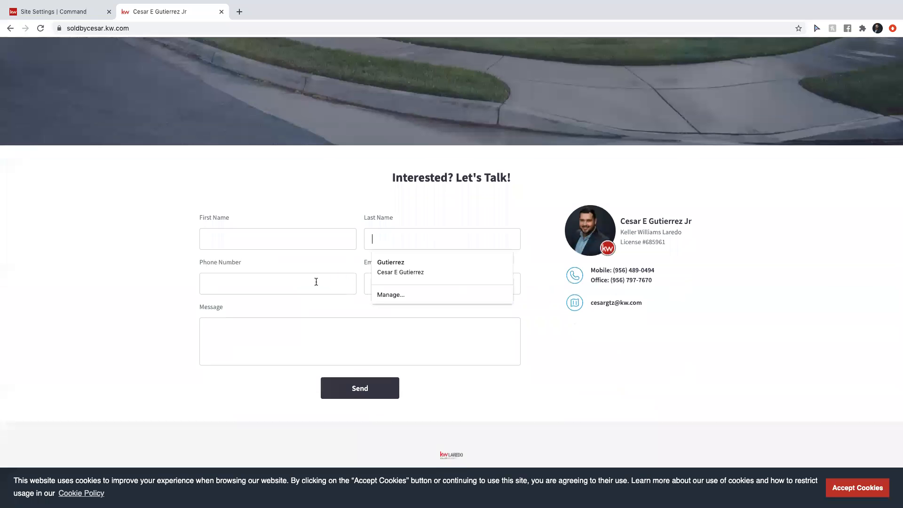
left_click(397, 281)
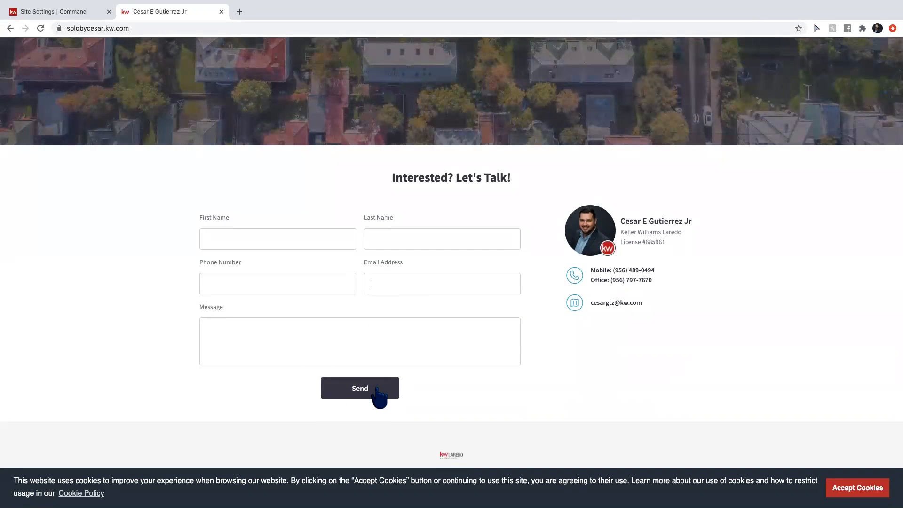
left_click(56, 12)
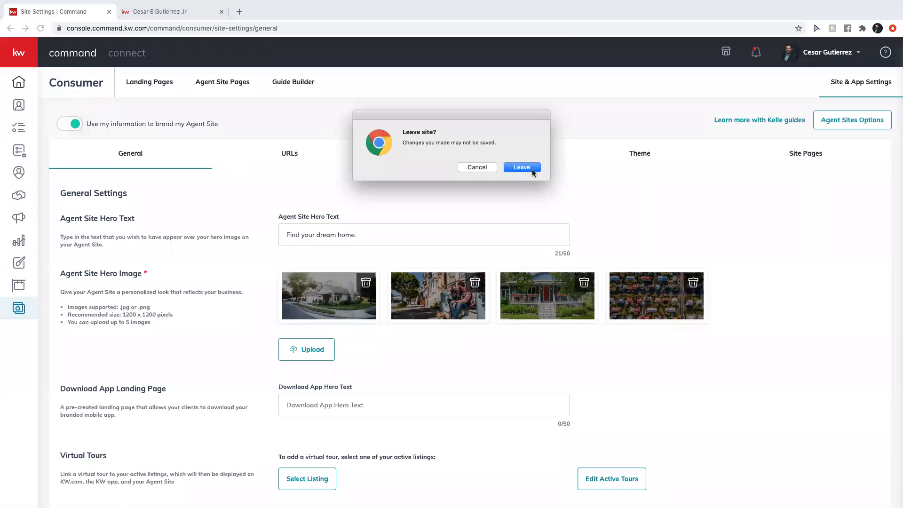
Leave the site settings and scroll through the dashboard's Database Health scores, leads and Notepad.
left_click(532, 168)
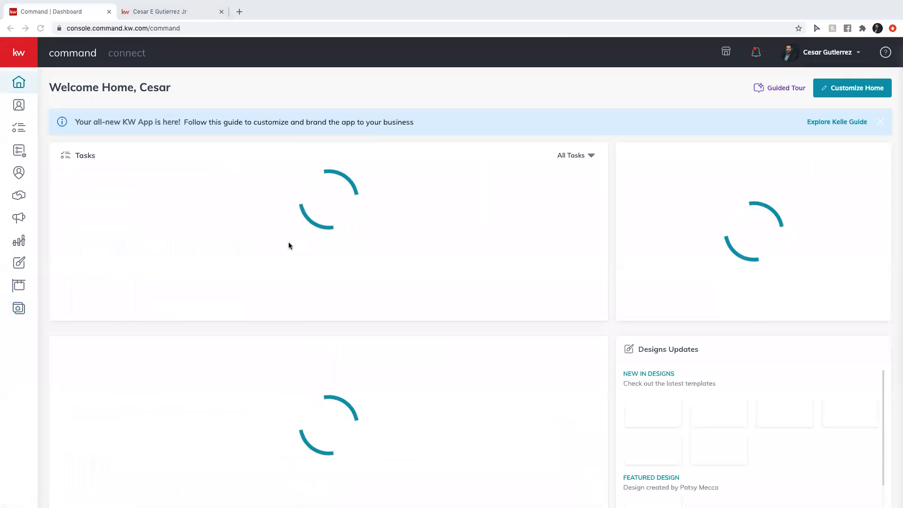
scroll(289, 245, "down", 1)
scroll(282, 252, "down", 1)
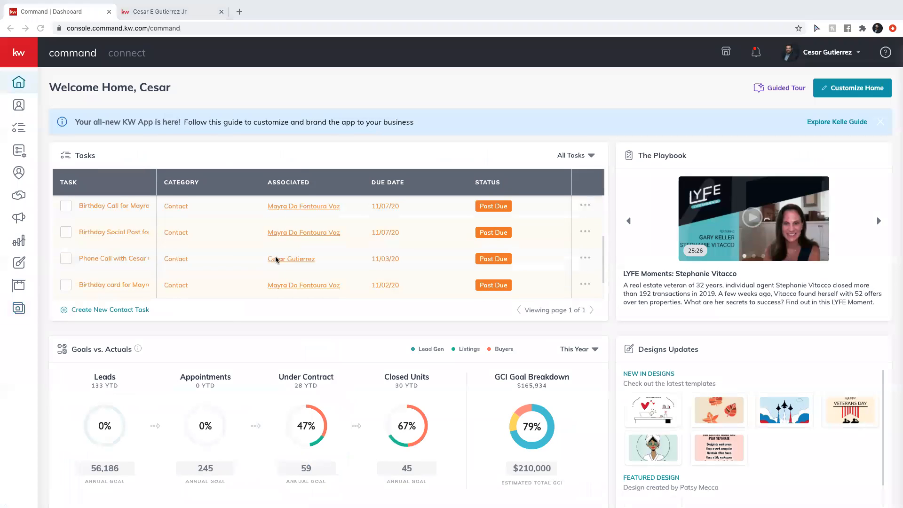
scroll(199, 343, "down", 15)
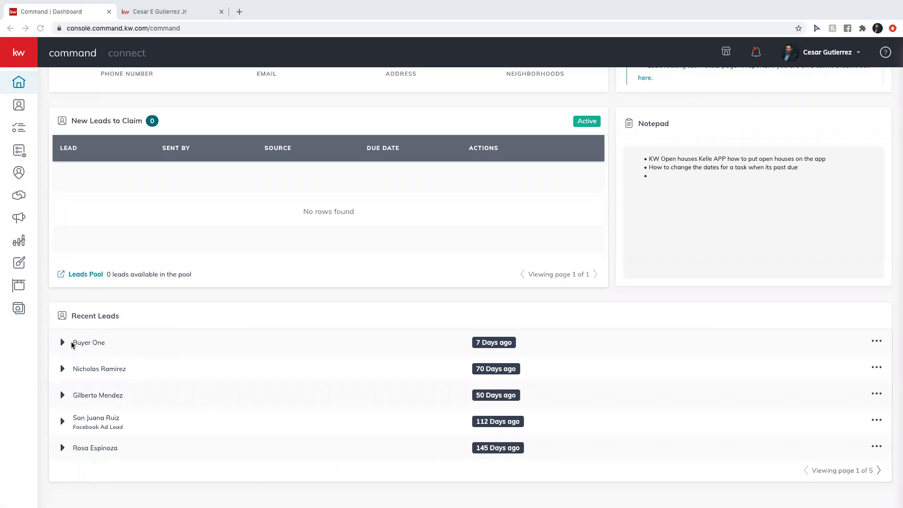
scroll(140, 325, "up", 7)
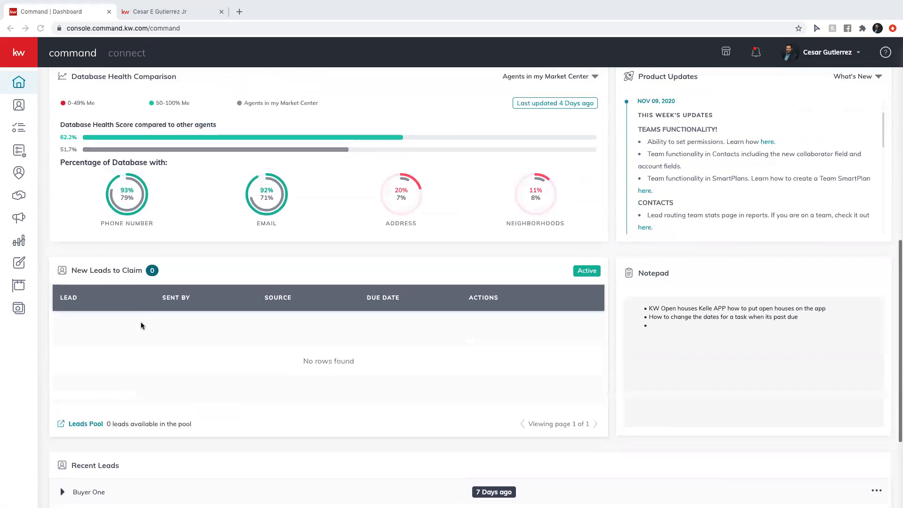
scroll(141, 325, "up", 6)
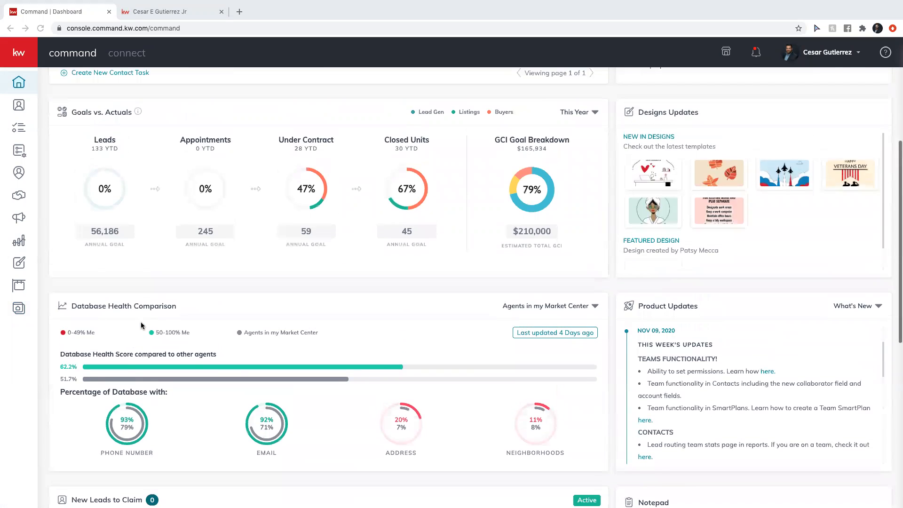
scroll(141, 326, "down", 8)
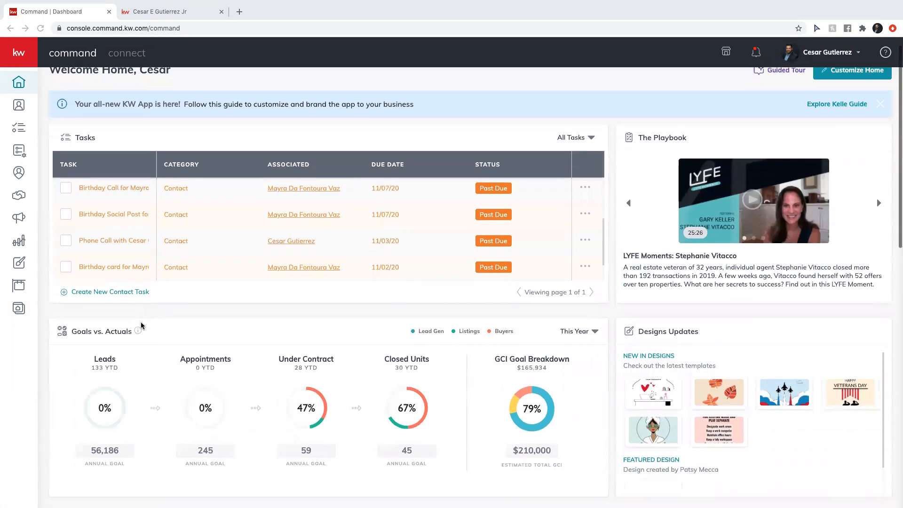
scroll(141, 325, "down", 1)
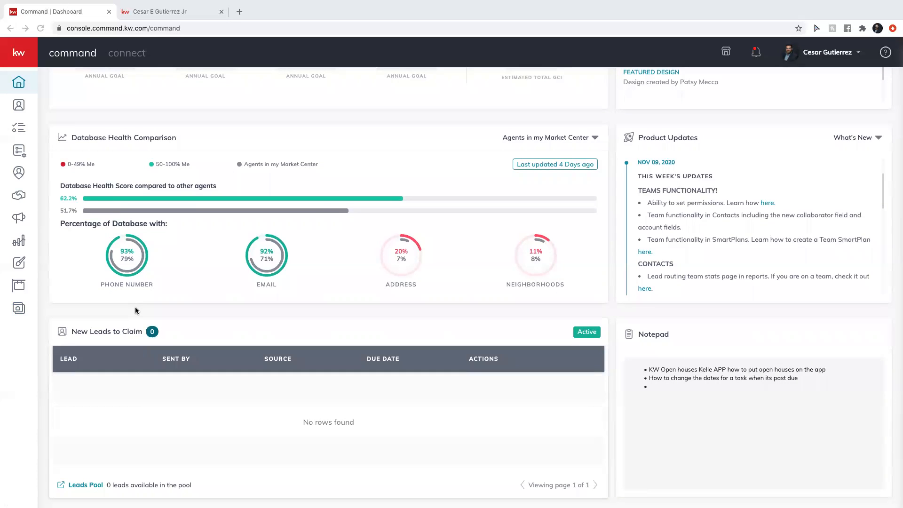
mouse_move(447, 4)
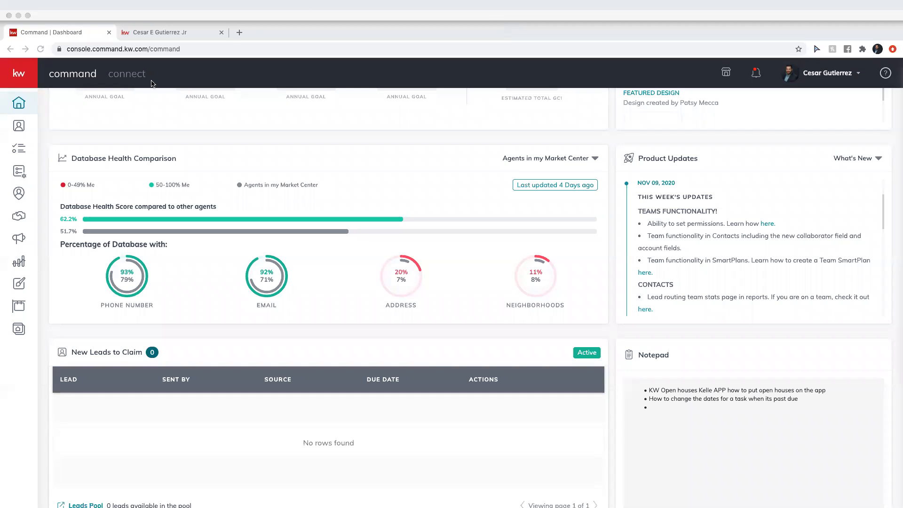
Submit 'I want to use the new KW Agent Sites' under Agent Sites Options and leave for the guide.
left_click(175, 38)
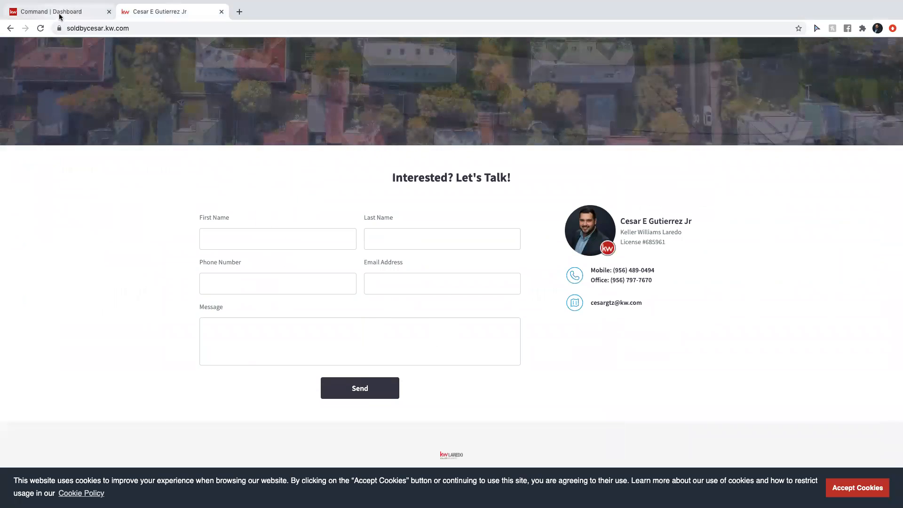
left_click(60, 17)
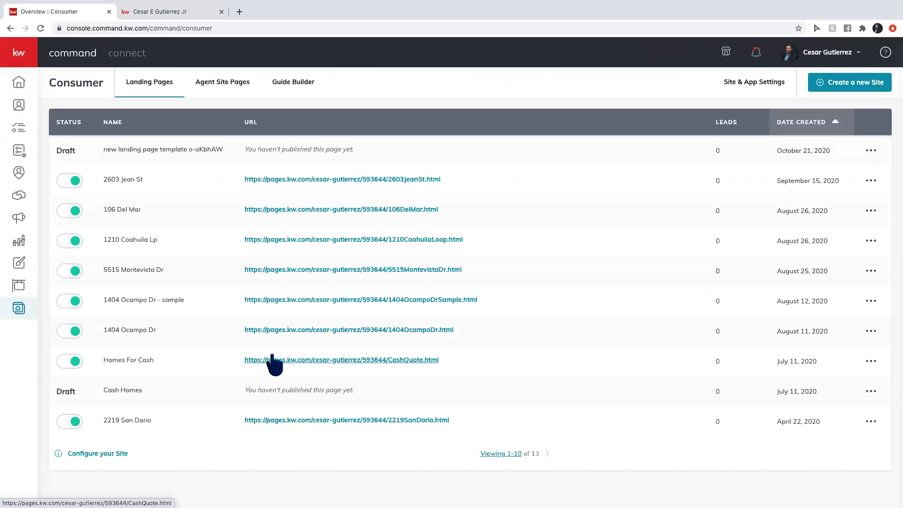
left_click(760, 81)
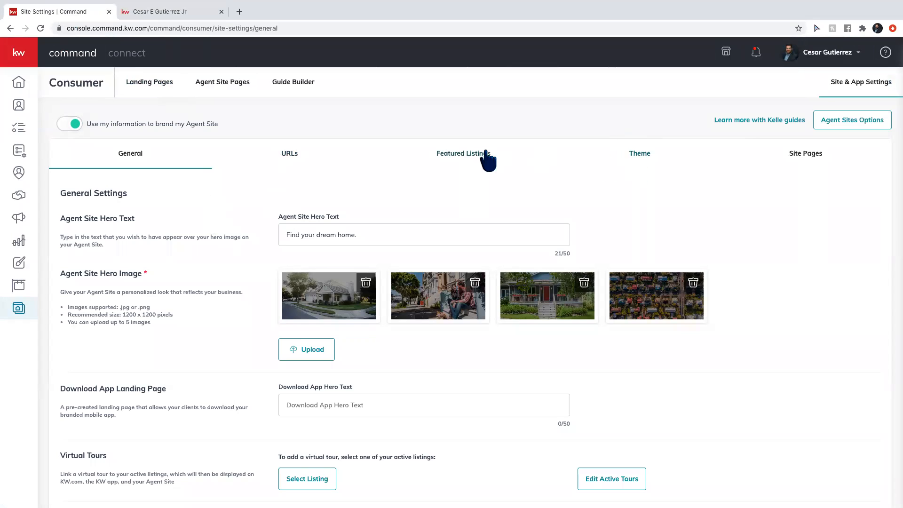
left_click(846, 123)
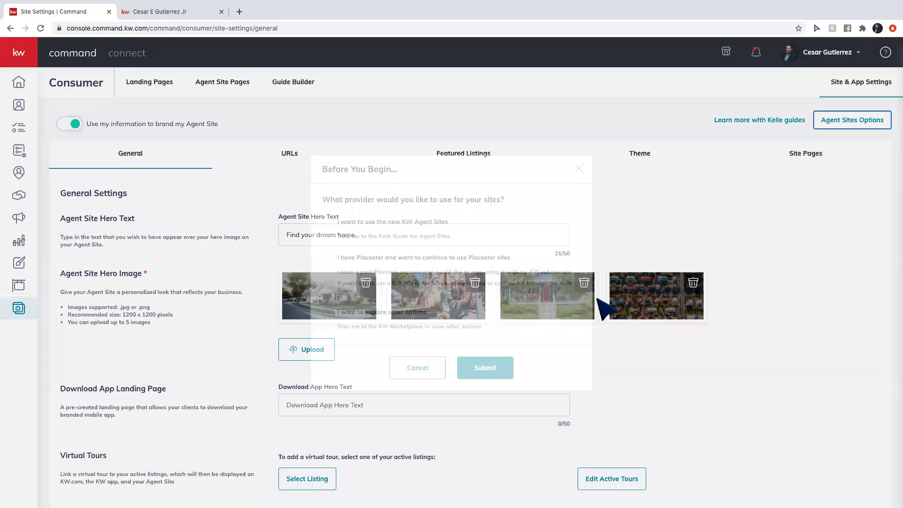
left_click(329, 222)
left_click(488, 370)
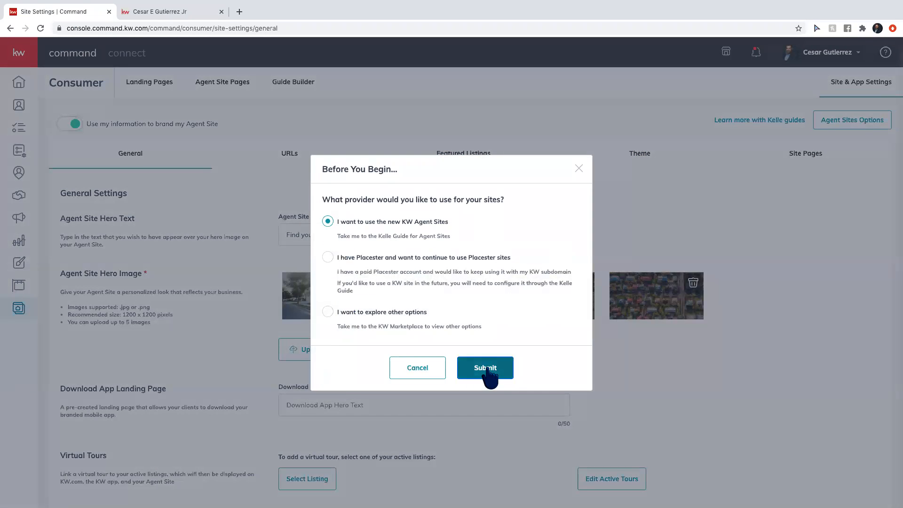
key("Return")
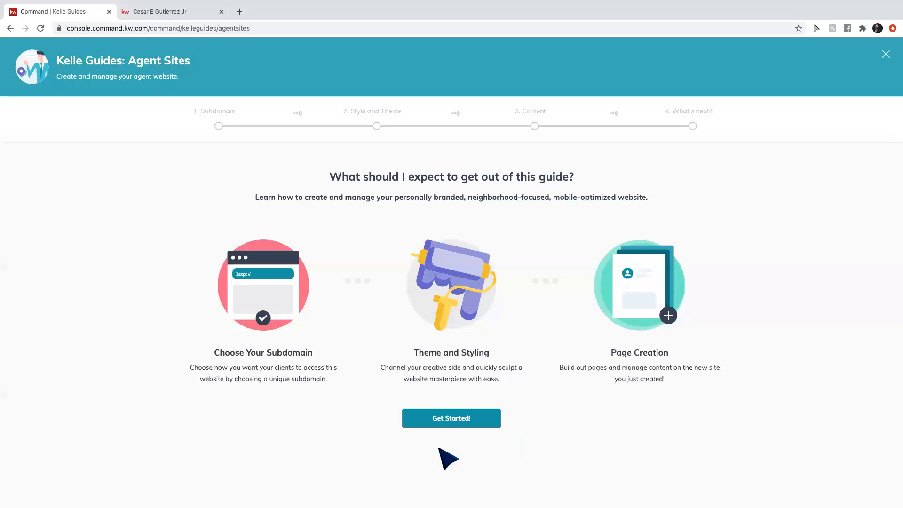
Start the Agent Sites guide and acknowledge the compliance reminder.
left_click(438, 421)
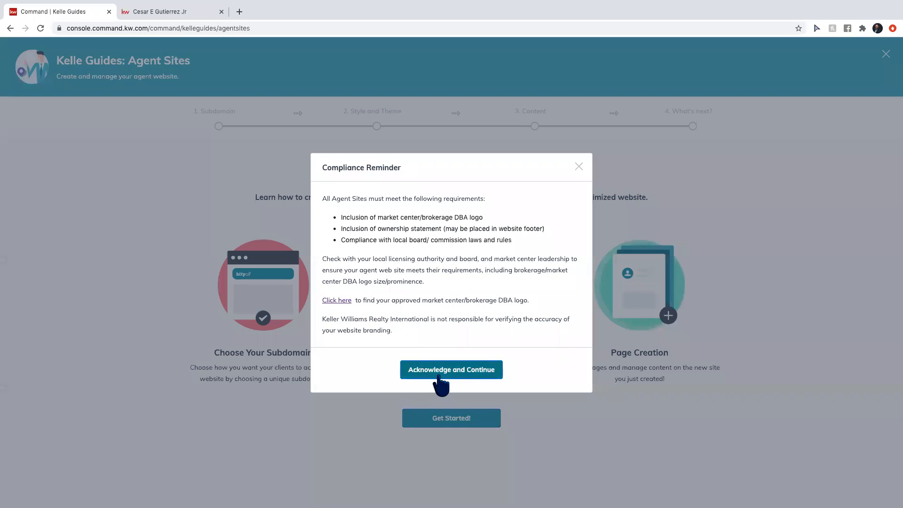
left_click(440, 371)
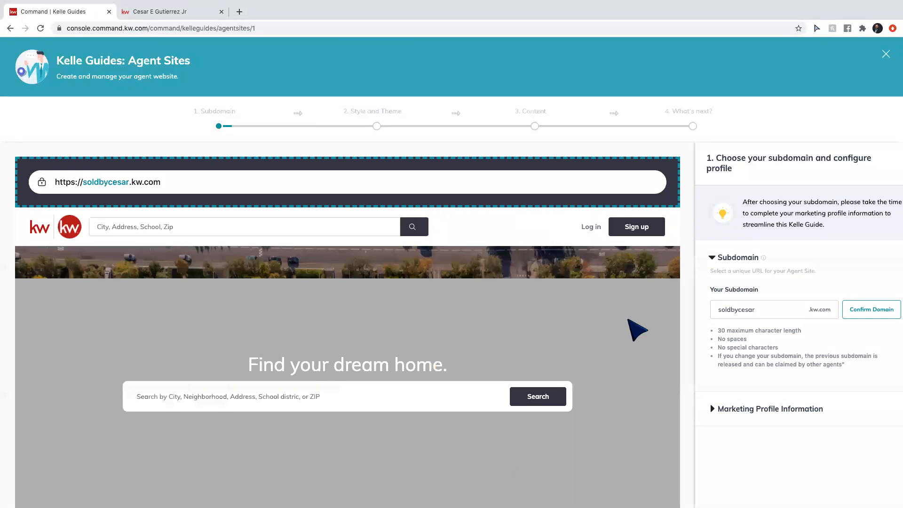
scroll(747, 369, "down", 2)
Expand Marketing Profile Information and review the soldbycesar.kw.com profile form and logos.
left_click(720, 356)
scroll(759, 365, "down", 4)
scroll(765, 364, "up", 4)
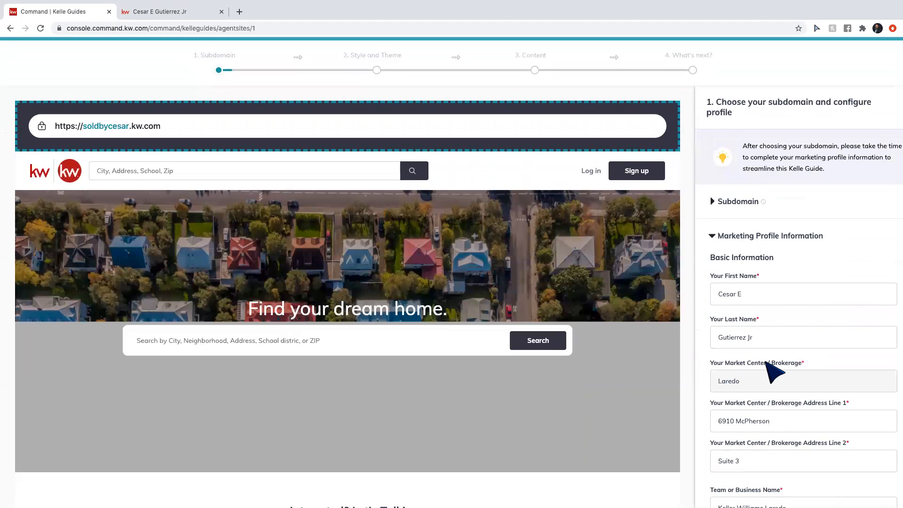
scroll(766, 364, "up", 2)
scroll(774, 372, "down", 15)
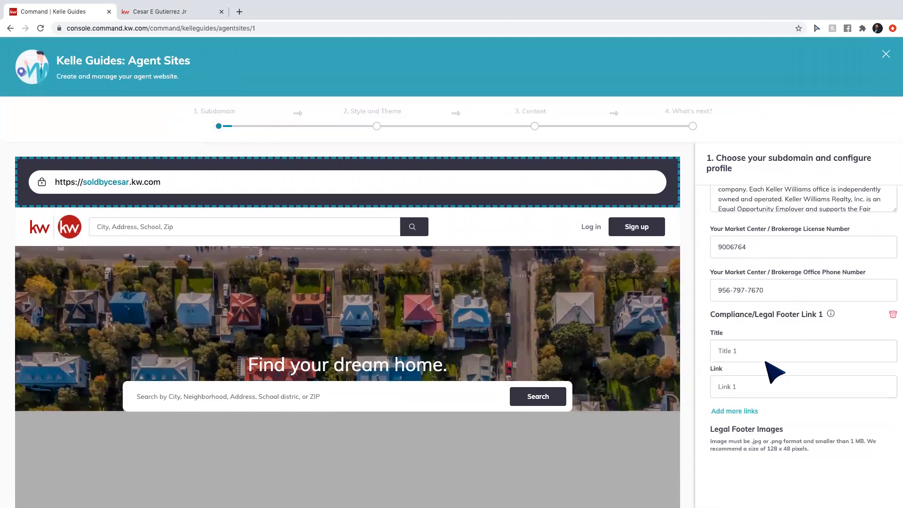
scroll(767, 367, "down", 7)
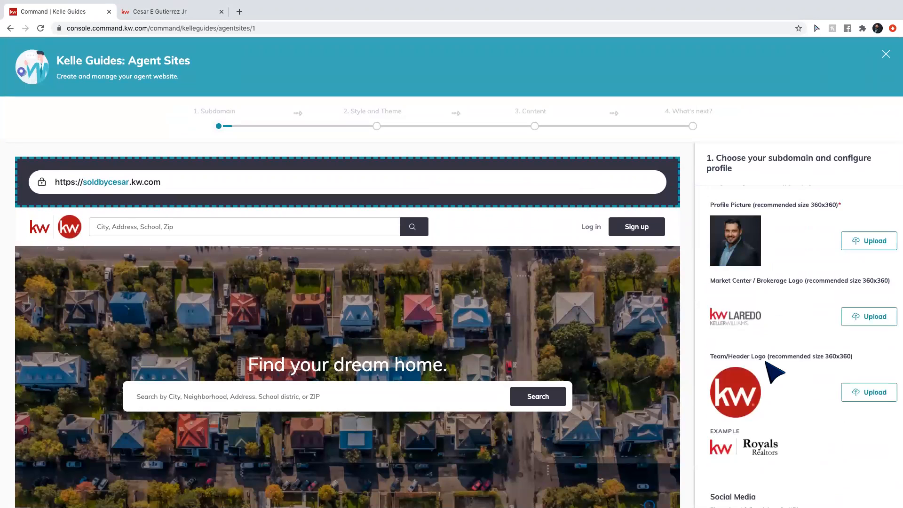
scroll(621, 334, "down", 2)
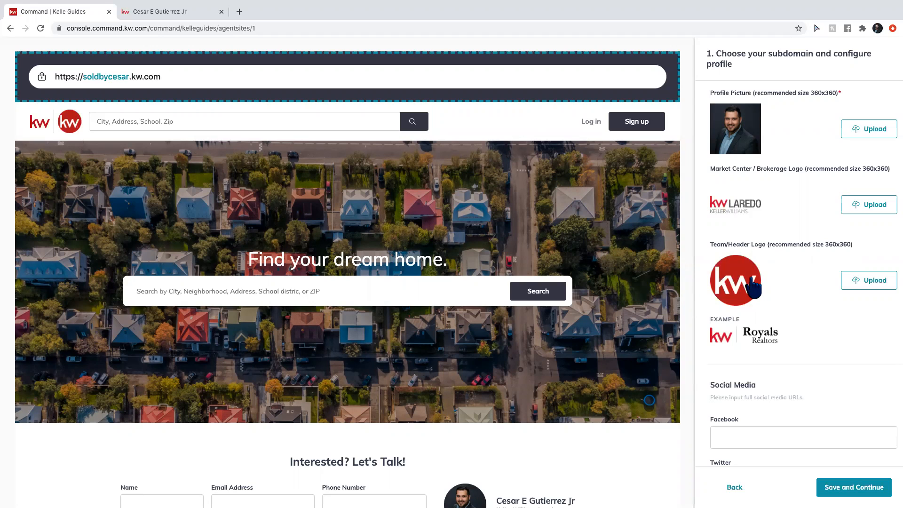
scroll(753, 288, "down", 2)
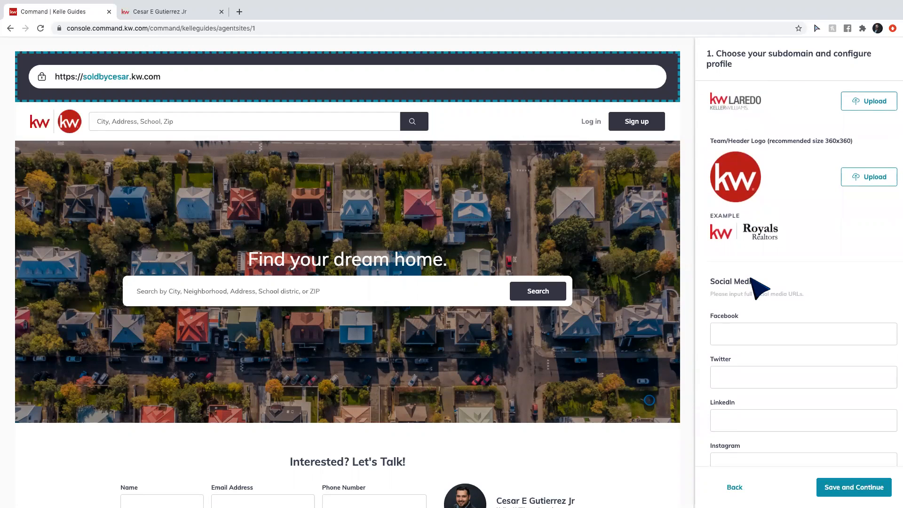
scroll(755, 288, "up", 1)
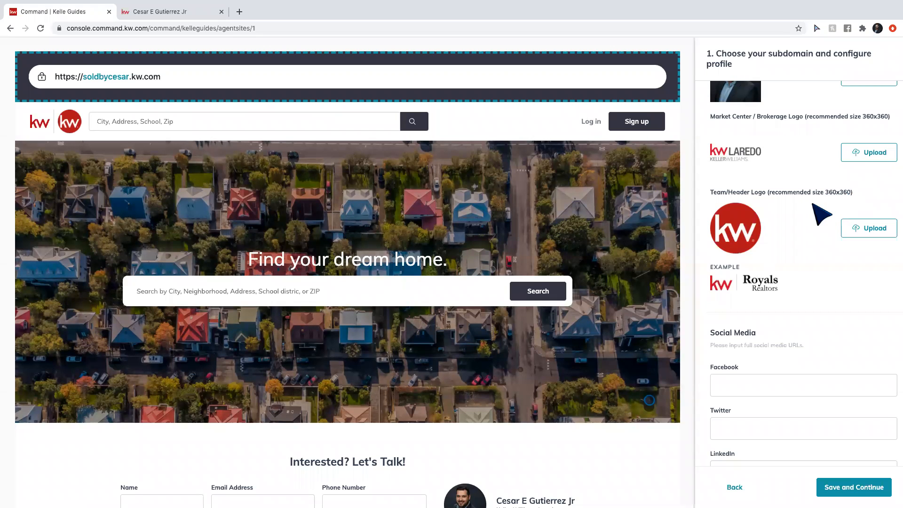
scroll(814, 207, "up", 2)
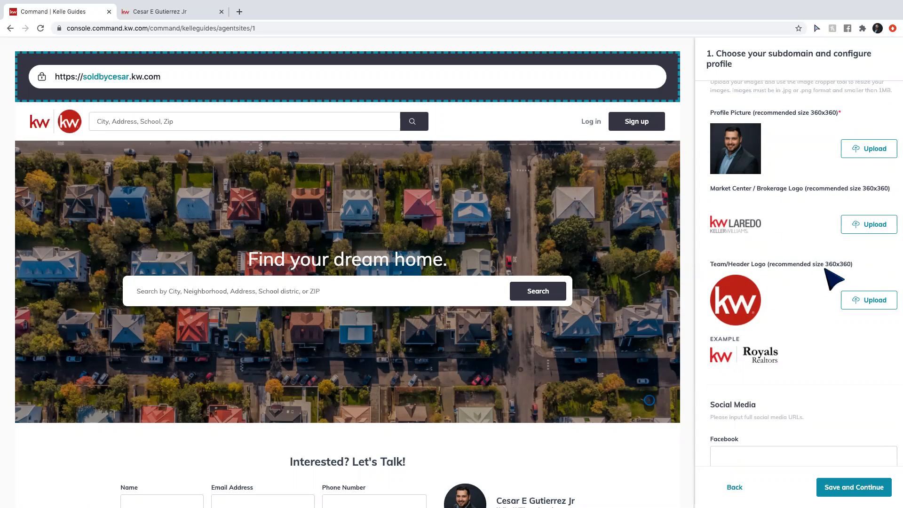
Open a new browser tab and go to canva.com.
left_click(239, 12)
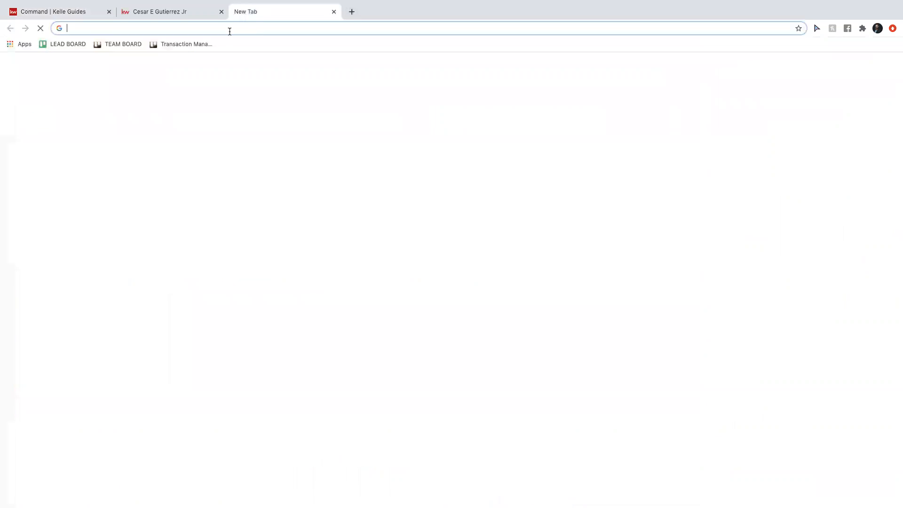
type("canva")
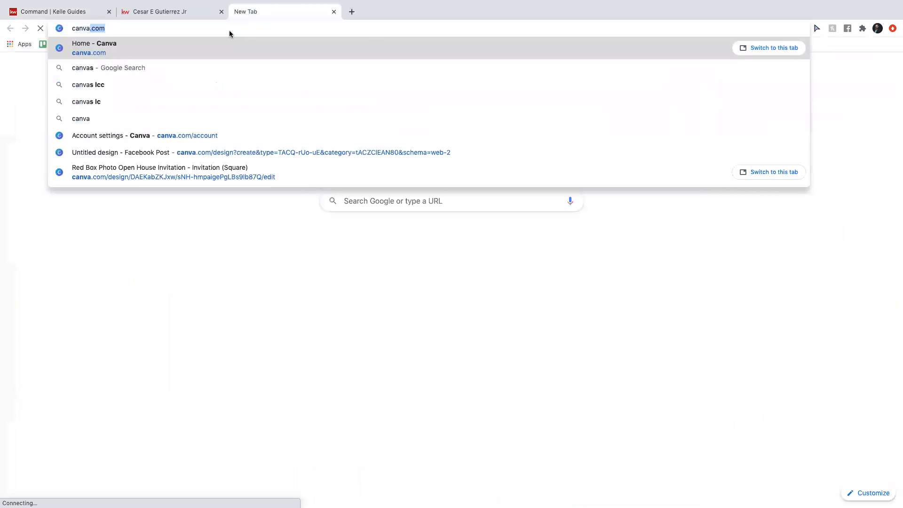
key("Return")
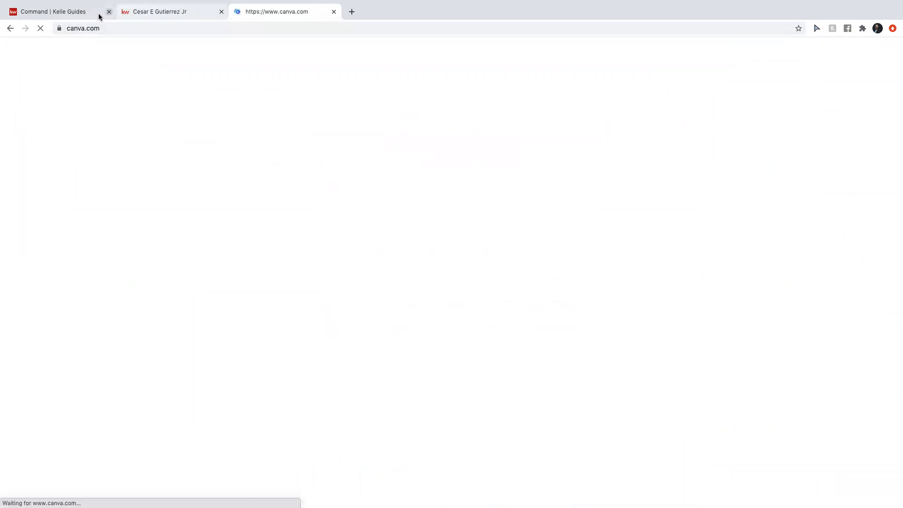
mouse_move(114, 41)
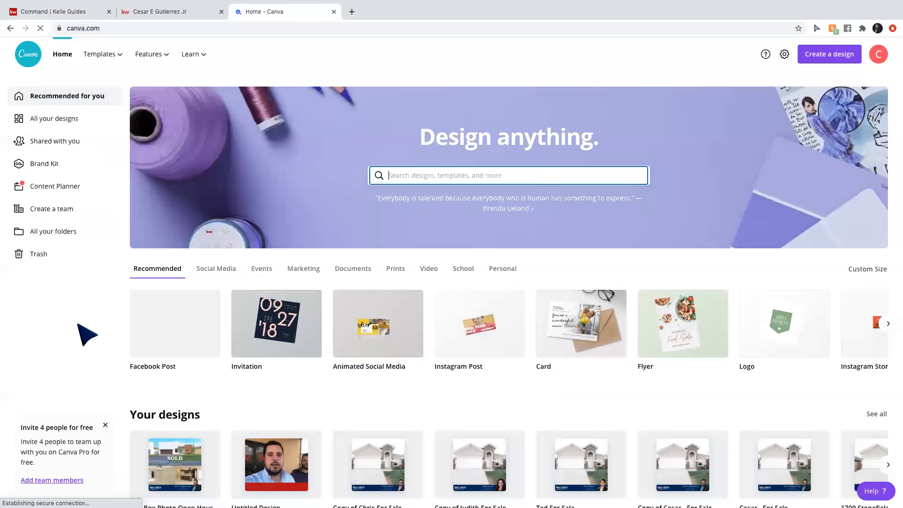
Pick the Facebook Post tile under Recommended on Canva's home page.
left_click(171, 336)
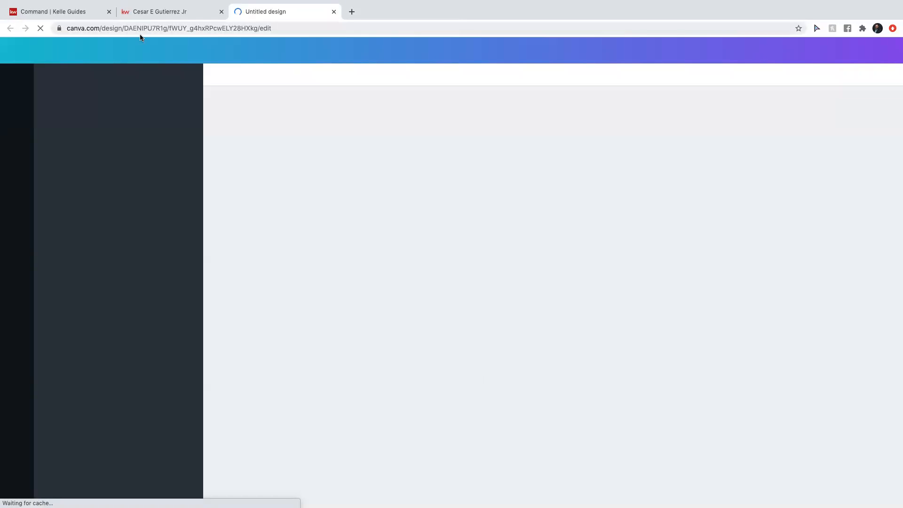
Stop the stalled blank design page and load canva.com in its place.
left_click(295, 27)
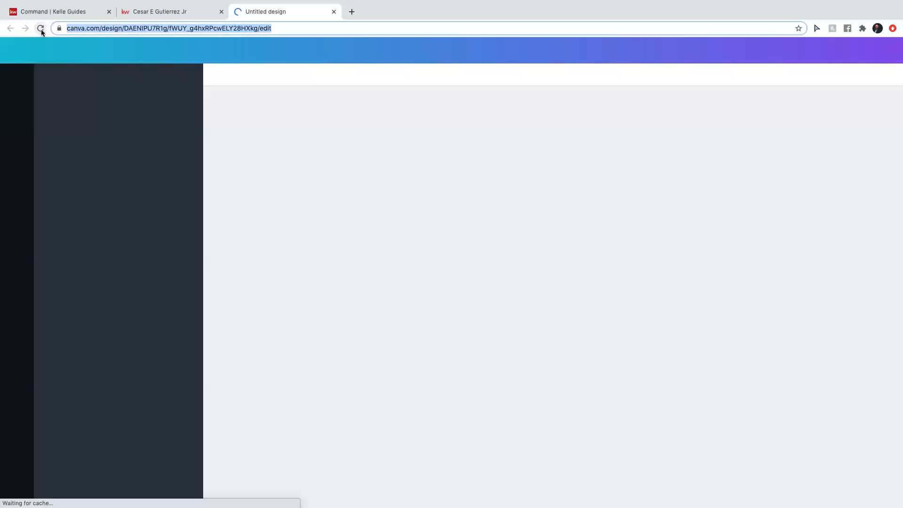
left_click(40, 29)
left_click(40, 28)
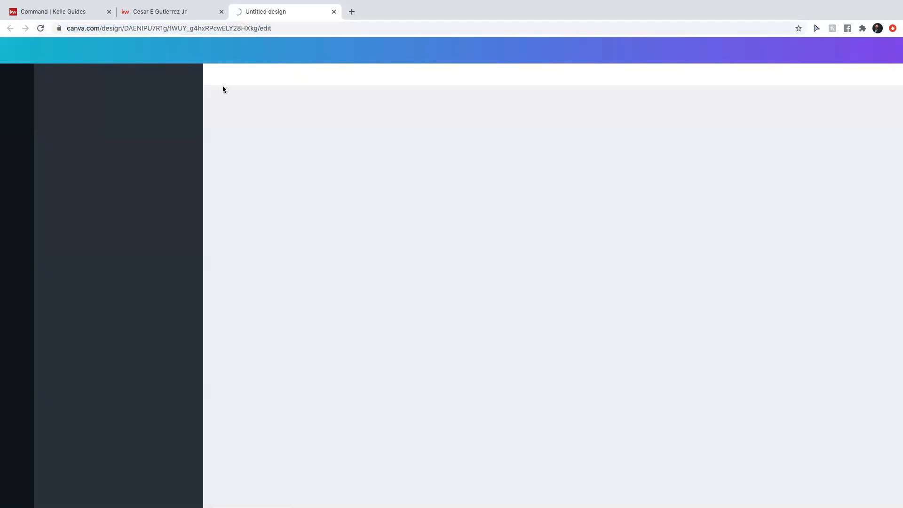
left_click(228, 33)
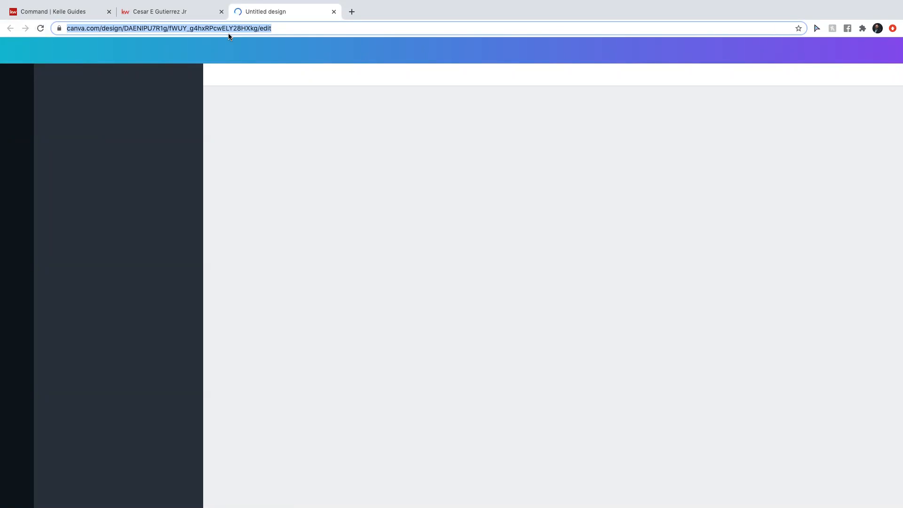
type("canva.com")
key("Return")
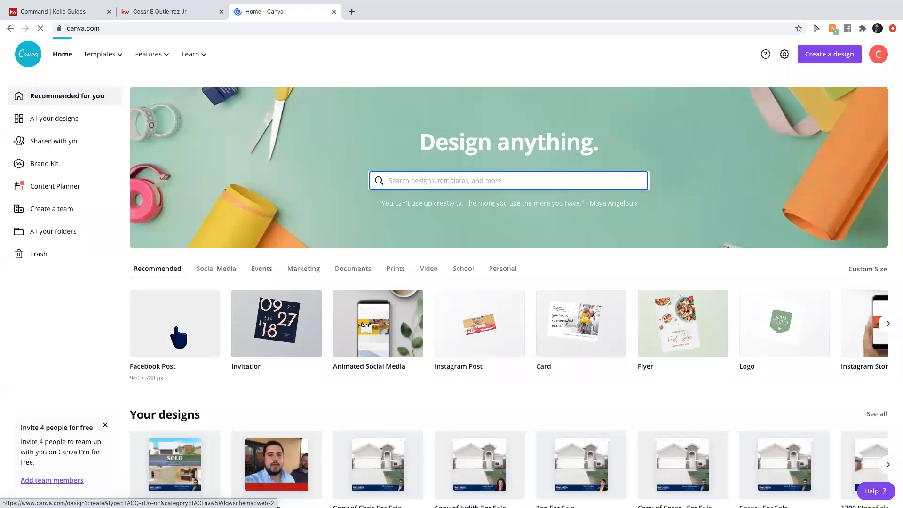
Start a new Facebook Post design from Canva's home page in a new tab.
left_click(177, 331)
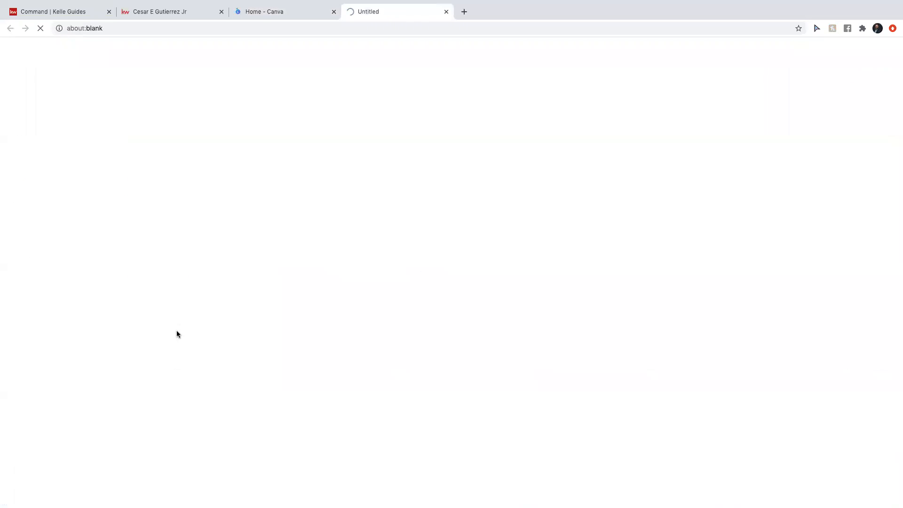
left_click(254, 12)
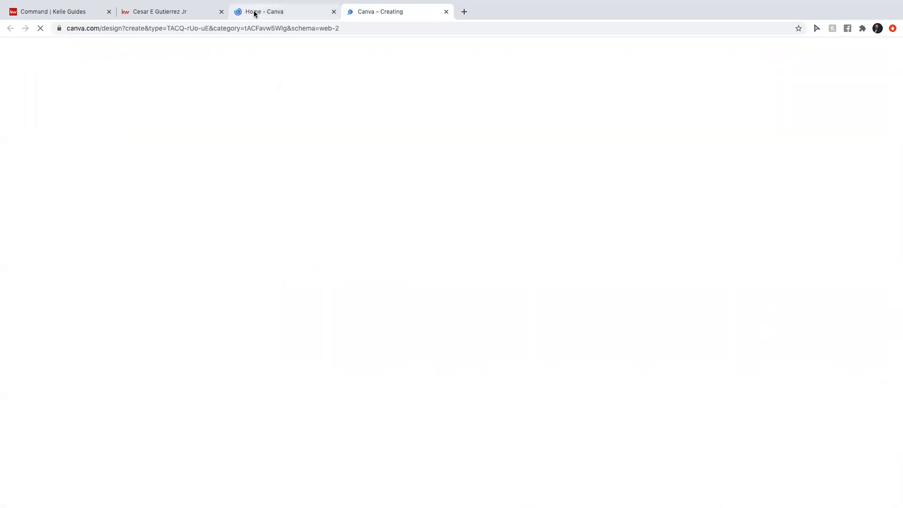
left_click(367, 12)
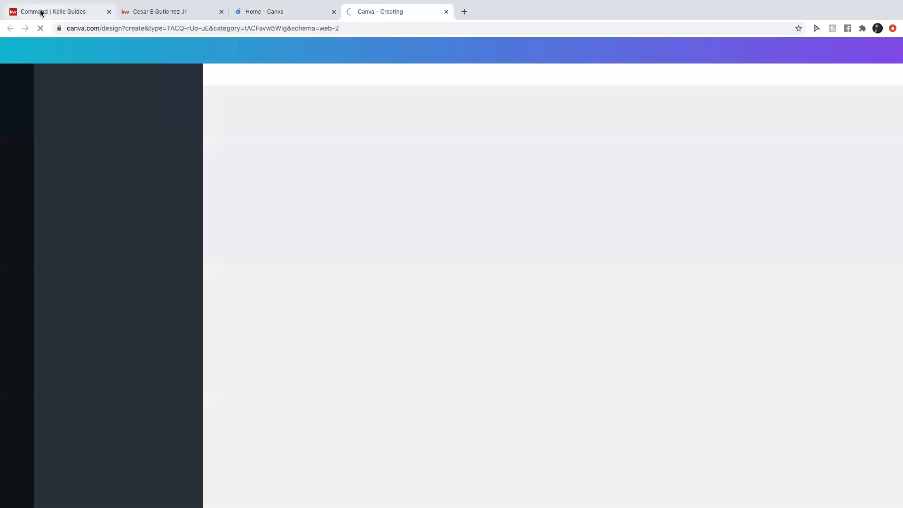
Close the KW Command agent site guide to return to Consumer Landing Pages.
left_click(42, 12)
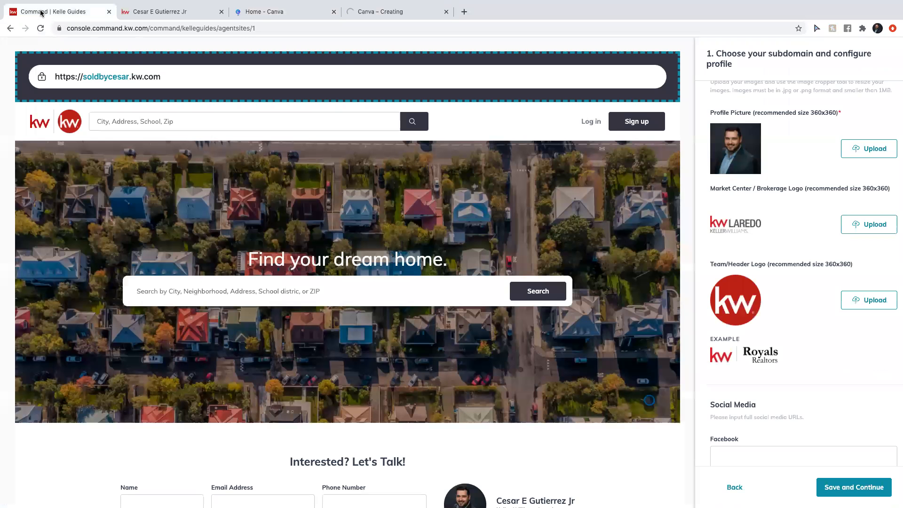
scroll(752, 142, "up", 15)
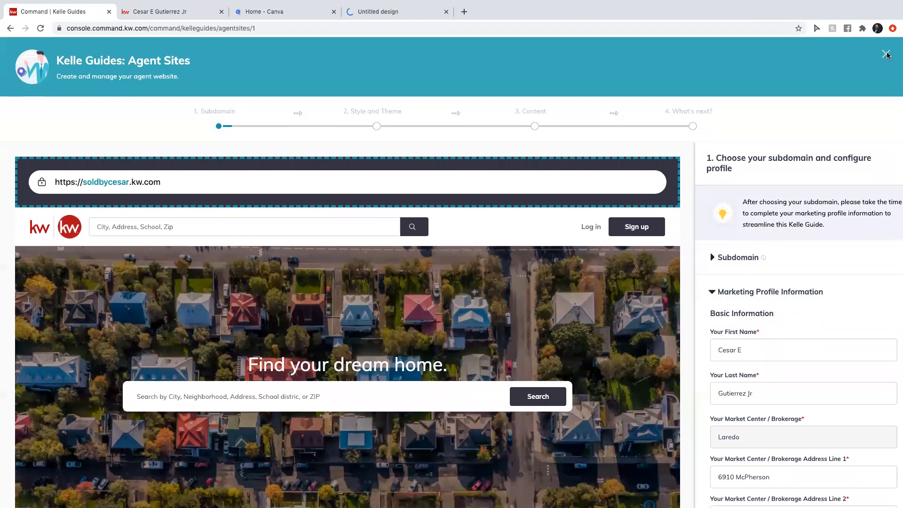
left_click(886, 55)
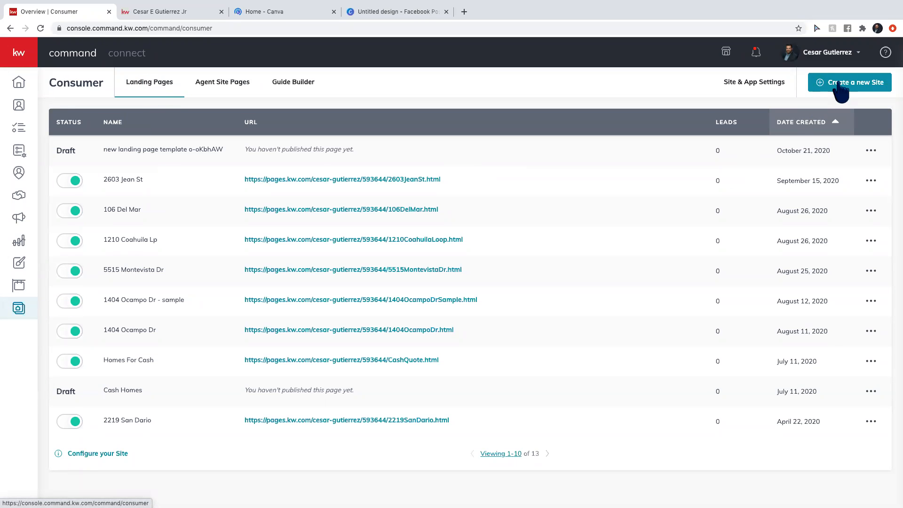
Create a new landing page using the 'As A Standalone Page' type.
left_click(839, 84)
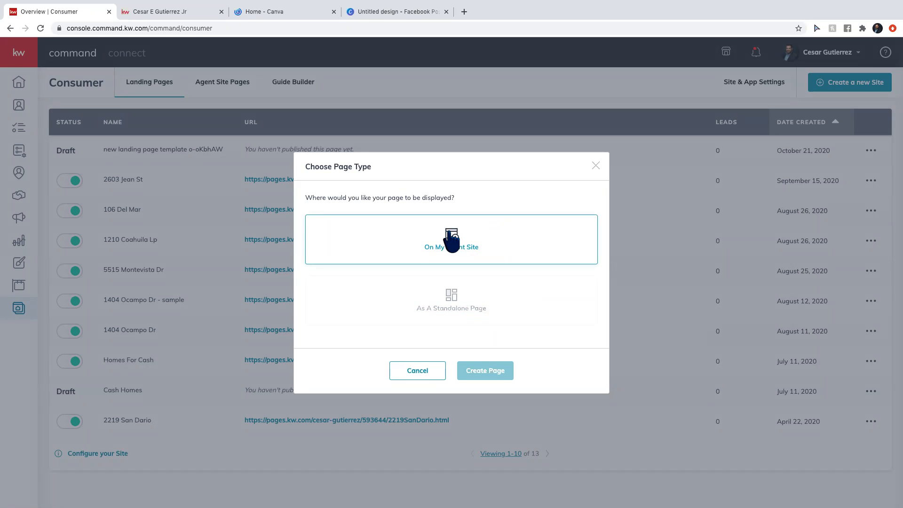
left_click(468, 301)
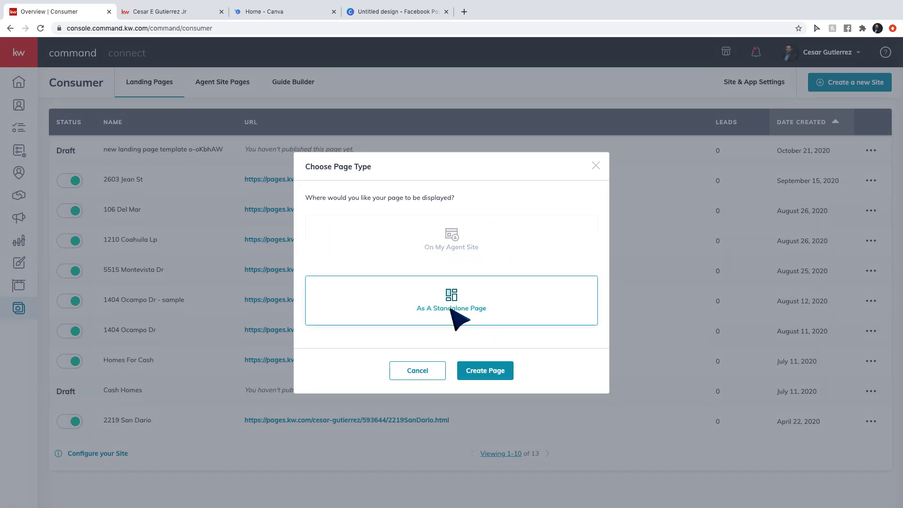
left_click(496, 374)
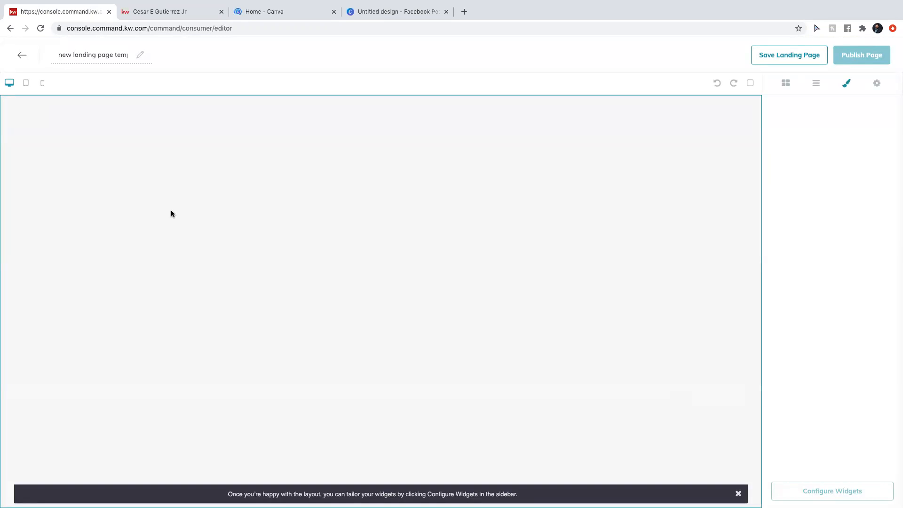
Title the landing page 'Market St'.
left_click(89, 55)
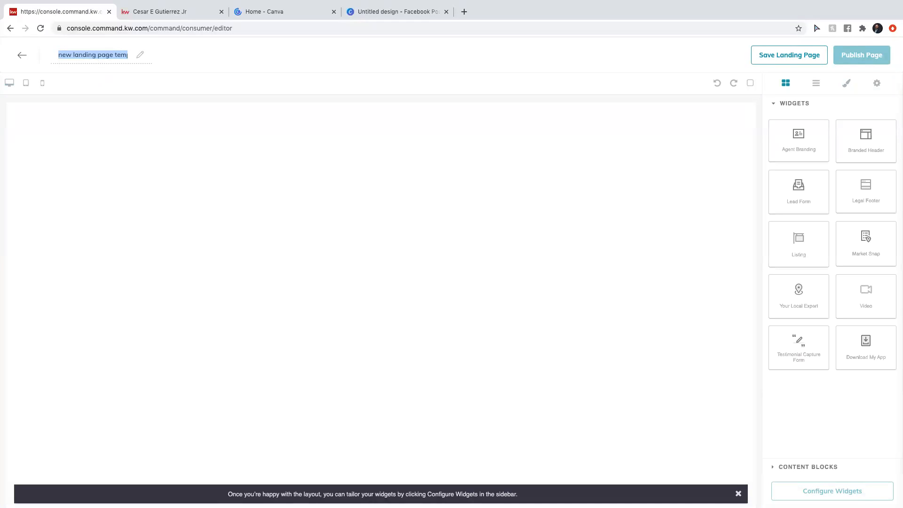
type("San")
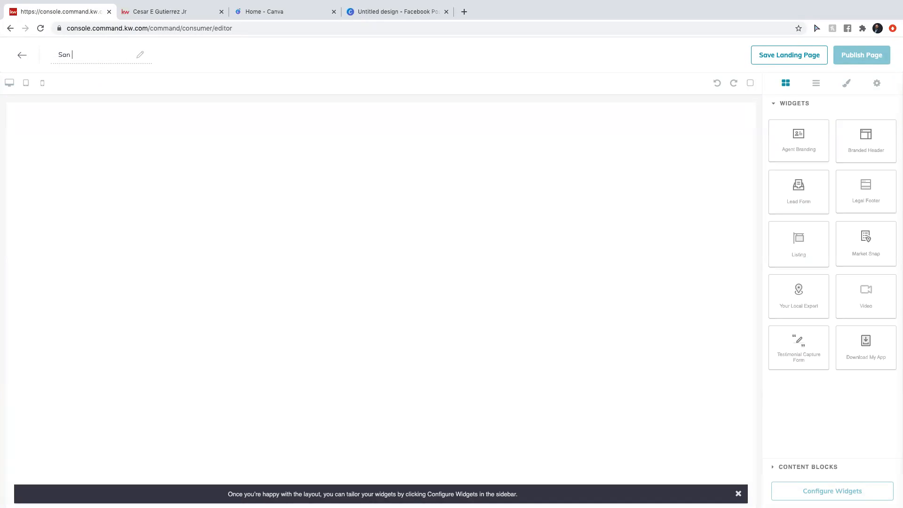
key("BackSpace")
key("BackSpace")
type("Market St")
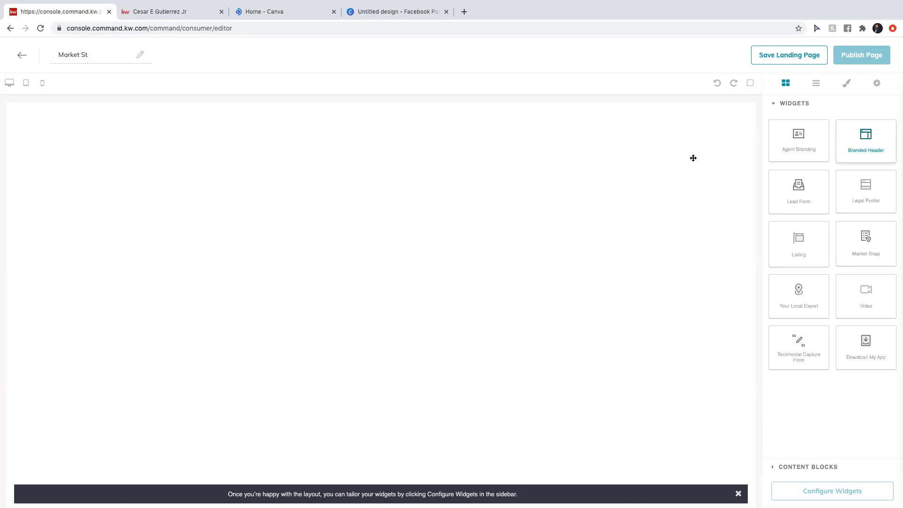
Add Branded Header, Listing and Download My App widgets to the page canvas.
left_click_drag(866, 141, 692, 158)
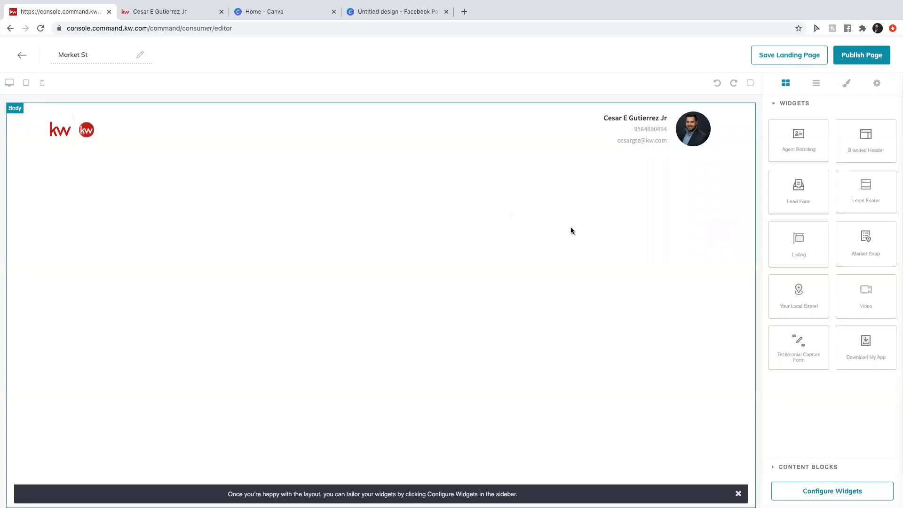
left_click_drag(799, 250, 630, 331)
scroll(630, 331, "down", 10)
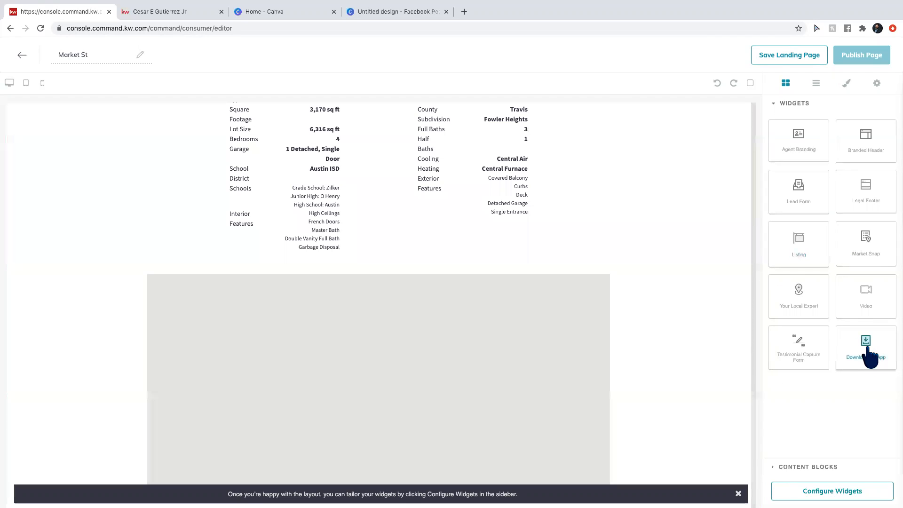
left_click_drag(753, 427, 673, 463)
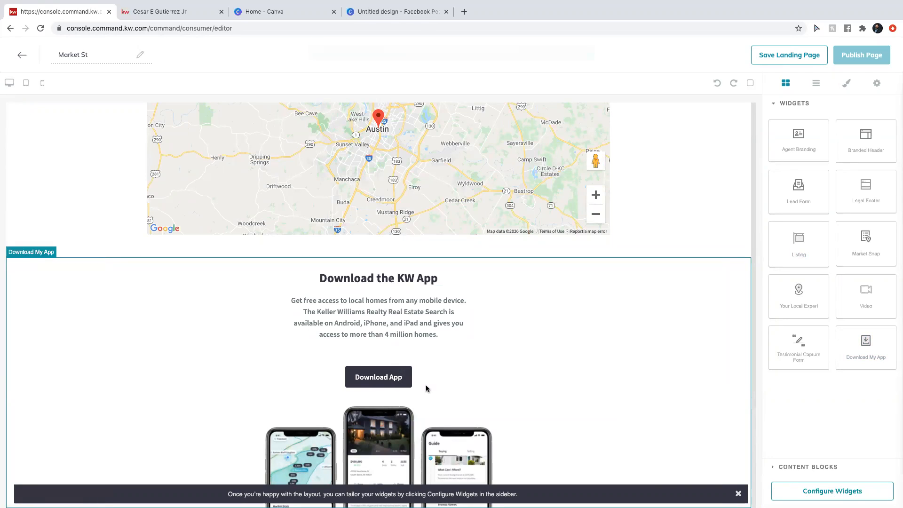
scroll(528, 359, "up", 15)
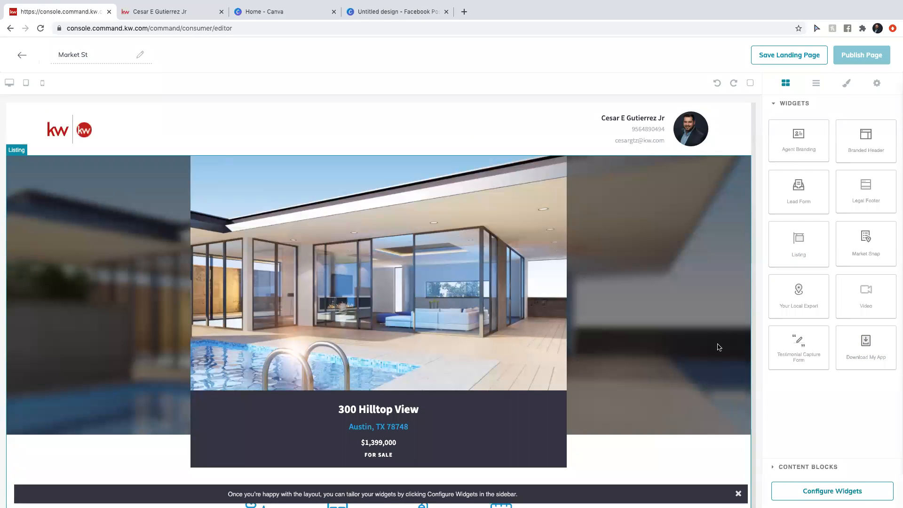
left_click(833, 492)
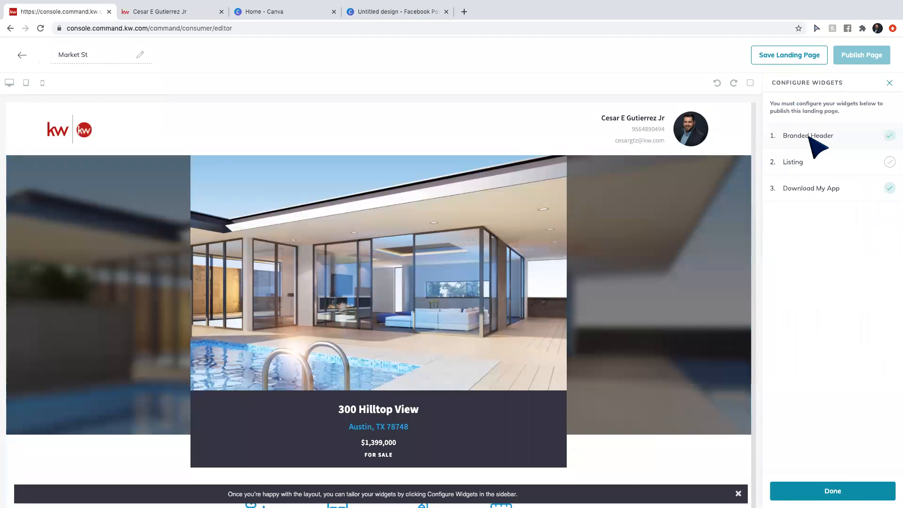
left_click(809, 136)
left_click(773, 83)
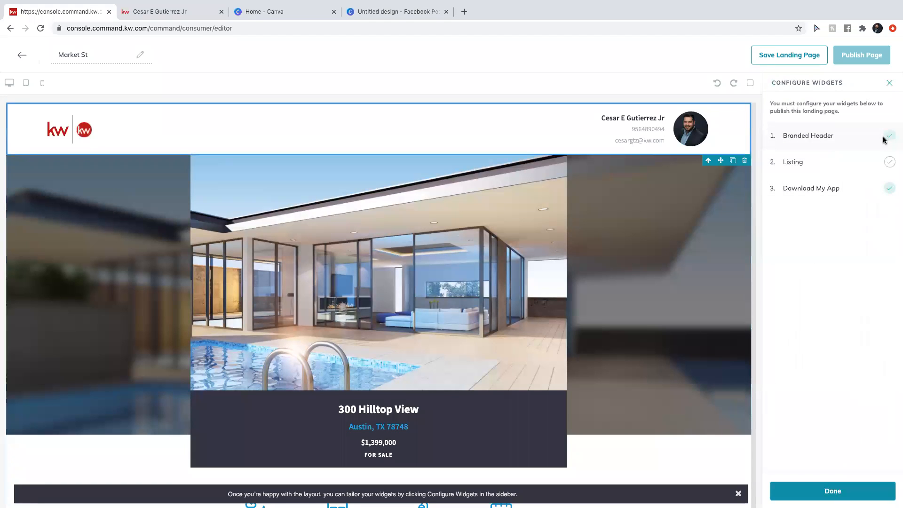
left_click(814, 135)
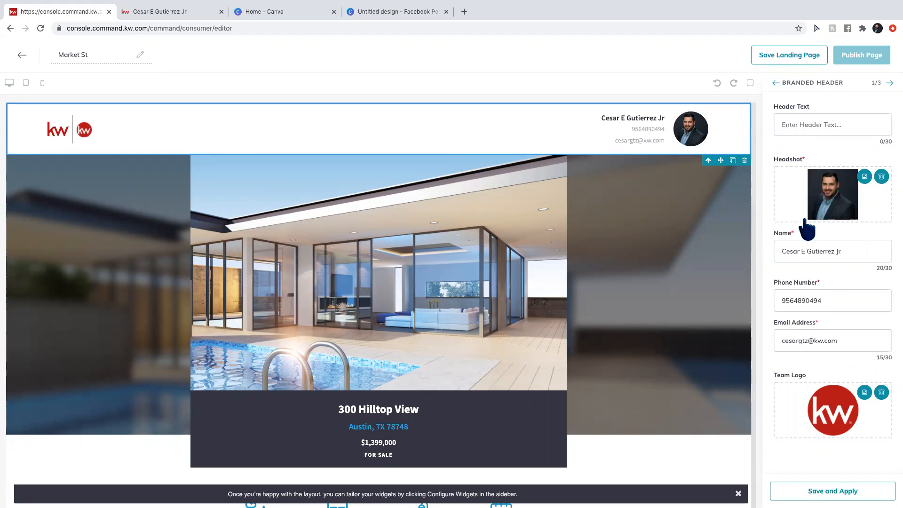
left_click(809, 123)
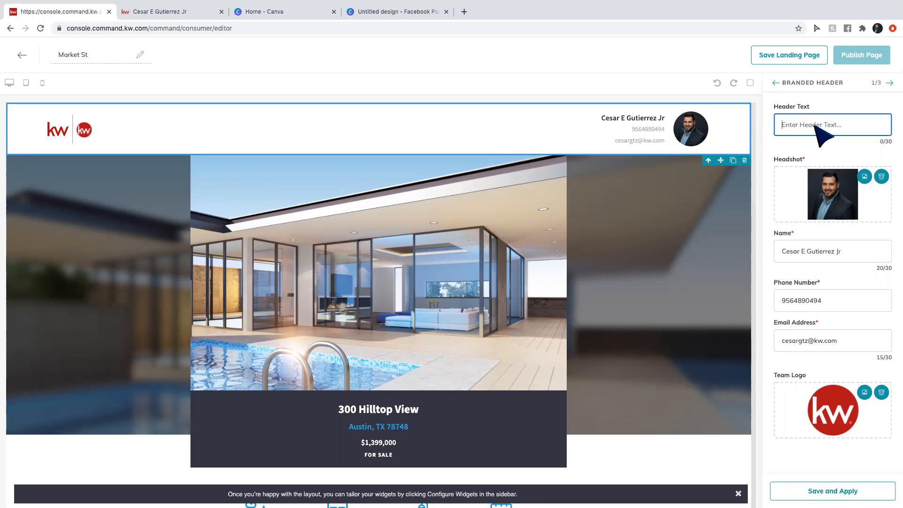
left_click(829, 490)
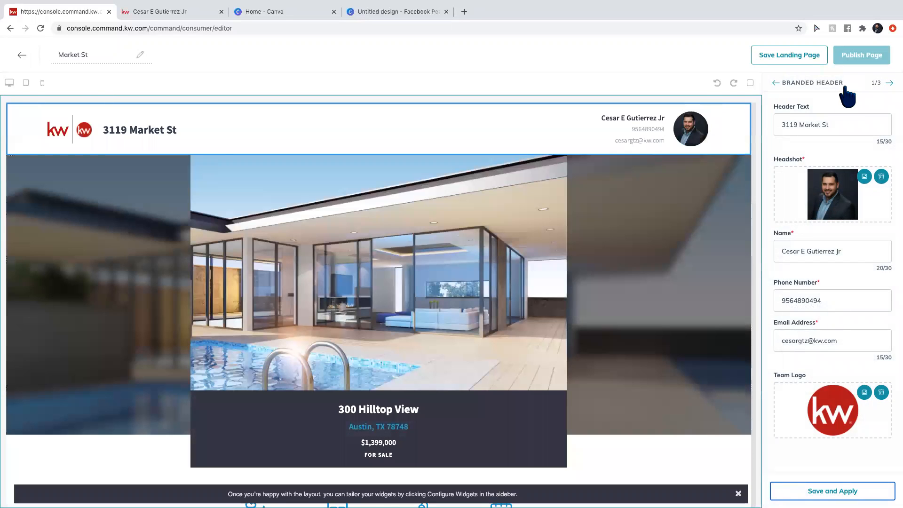
left_click(890, 83)
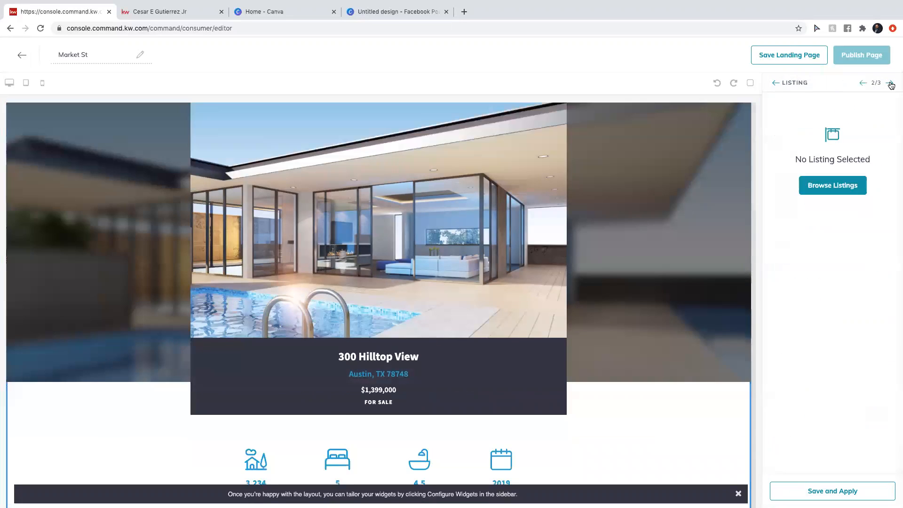
left_click(832, 188)
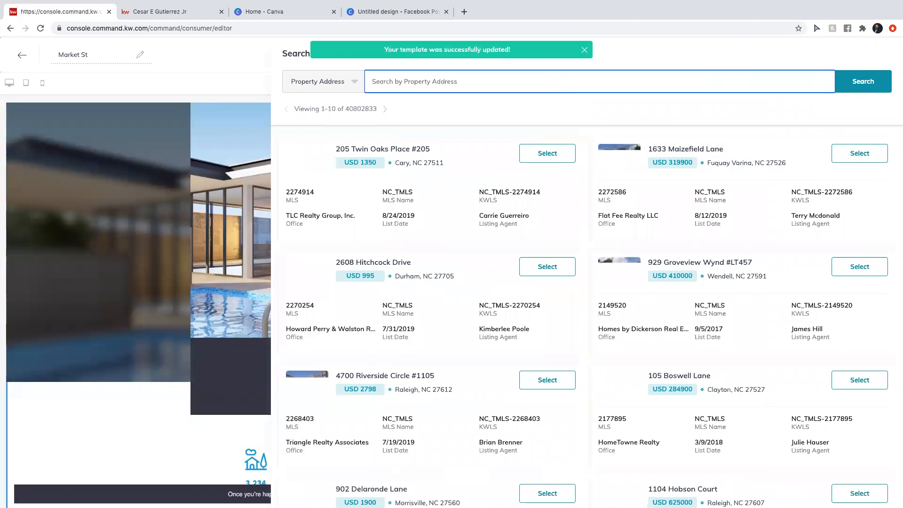
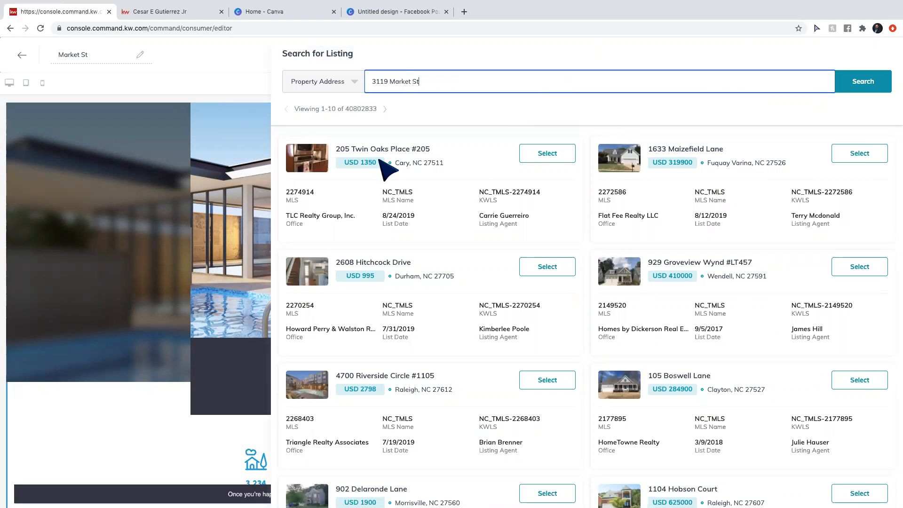
key("Return")
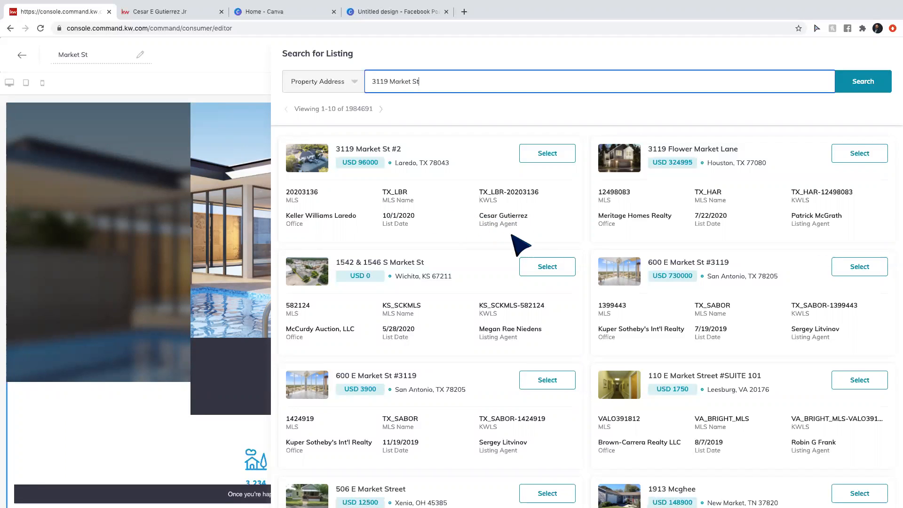
left_click(547, 153)
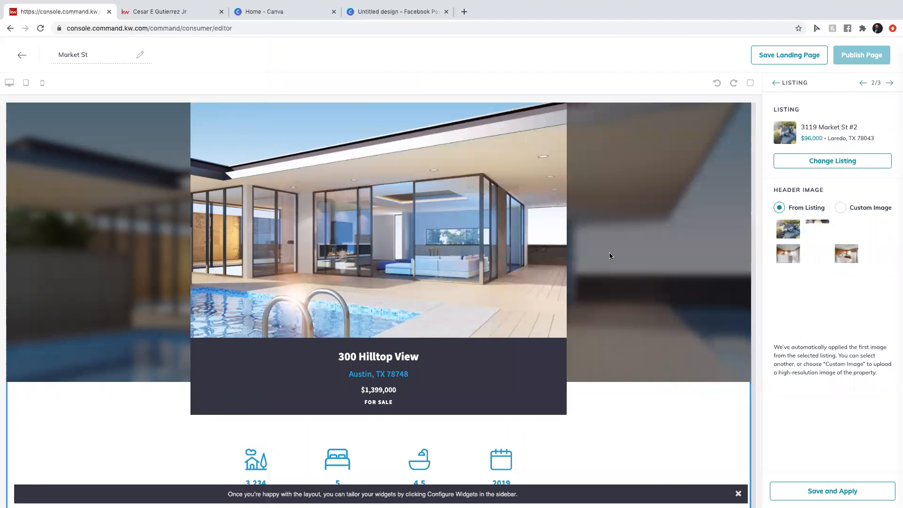
left_click(799, 490)
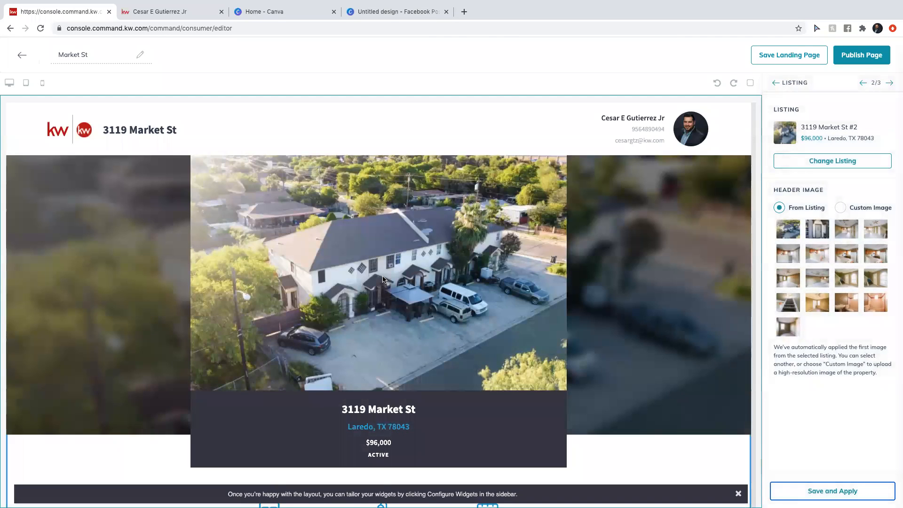
scroll(382, 277, "down", 1)
scroll(382, 280, "down", 7)
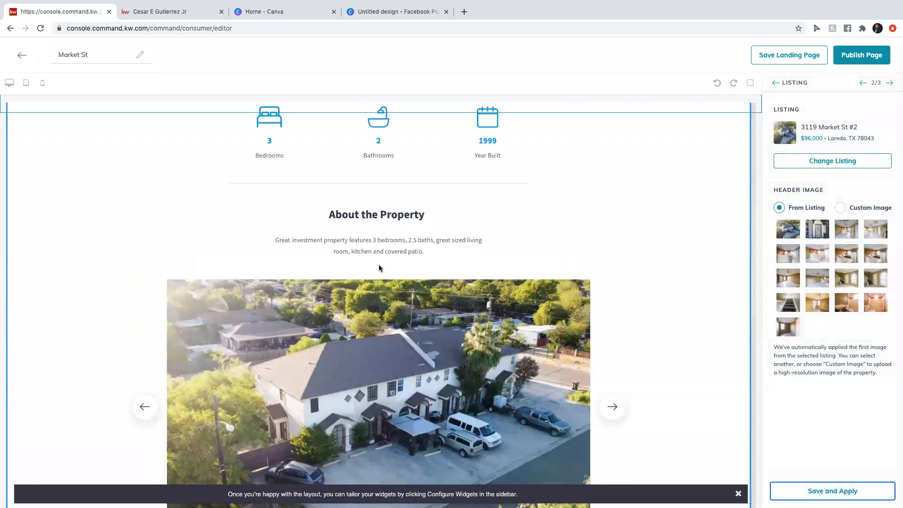
scroll(379, 268, "down", 8)
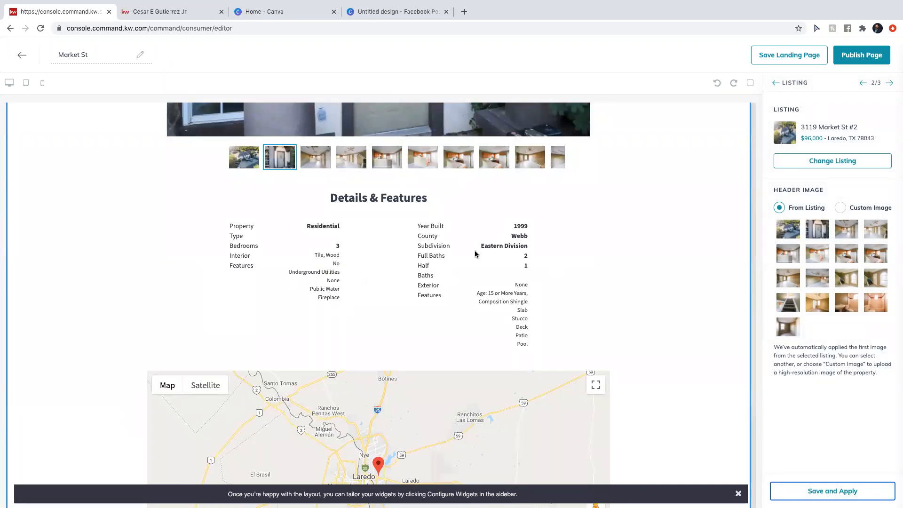
scroll(475, 254, "down", 8)
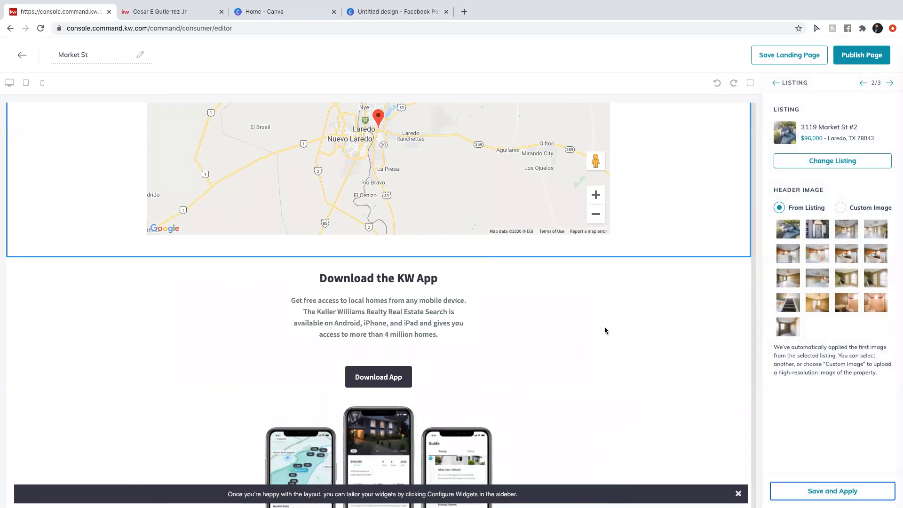
left_click(58, 56)
key("BackSpace")
key("BackSpace")
key("BackSpace")
key("BackSpace")
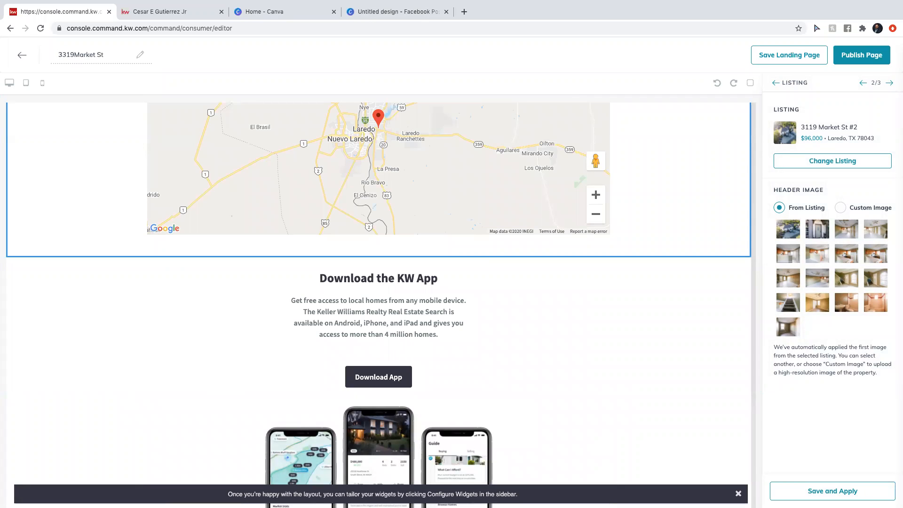
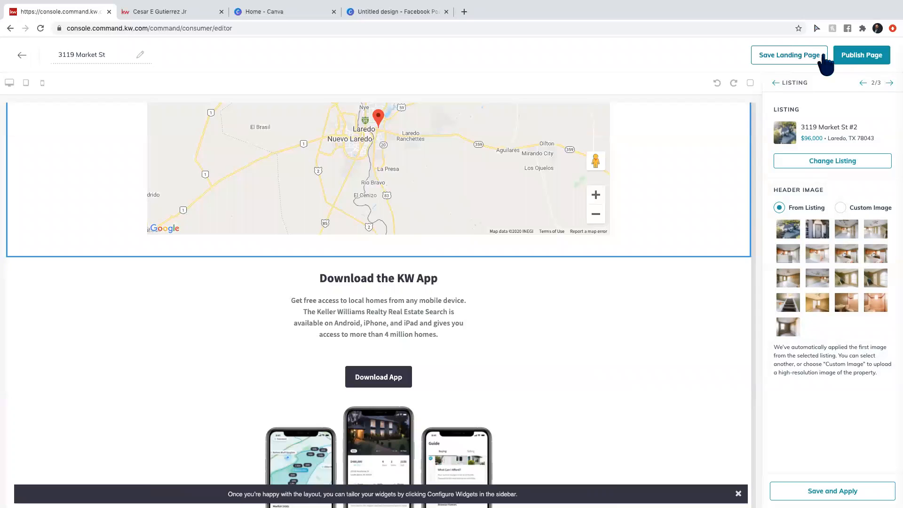
left_click(861, 55)
left_click(489, 329)
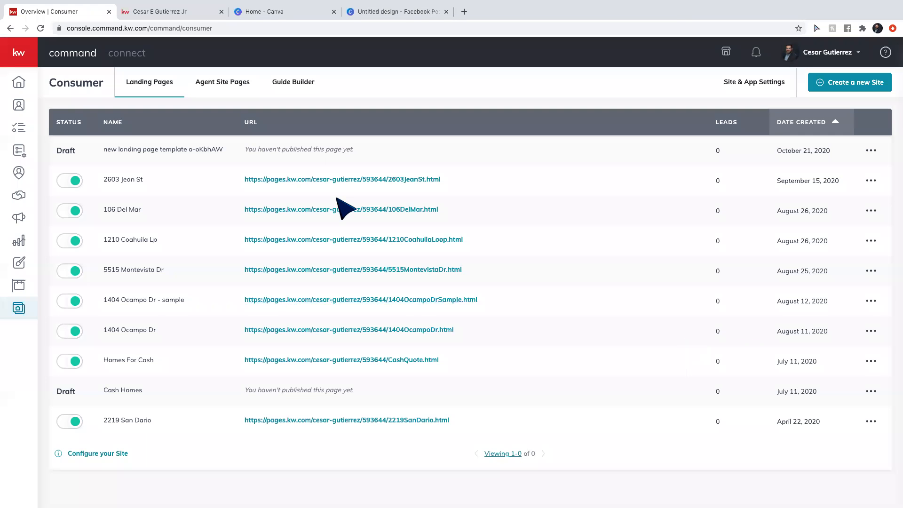
left_click(871, 151)
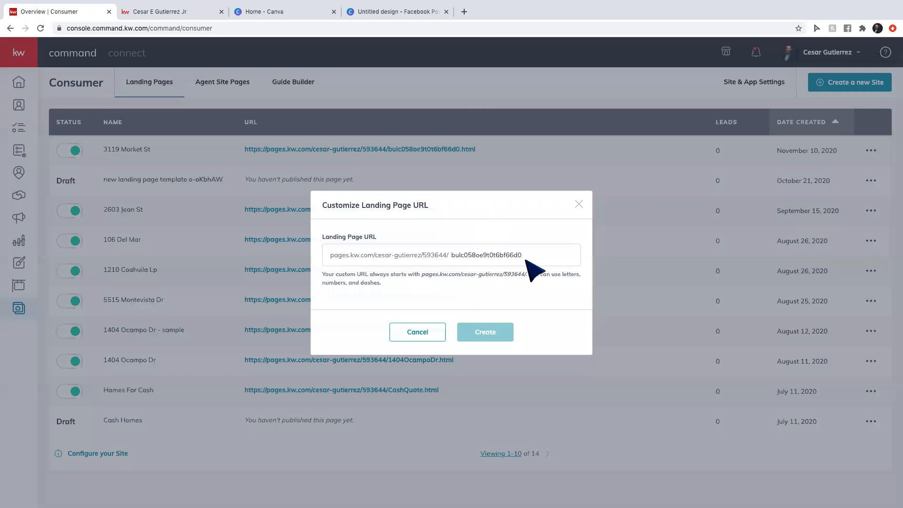
left_click_drag(529, 255, 424, 252)
key("BackSpace")
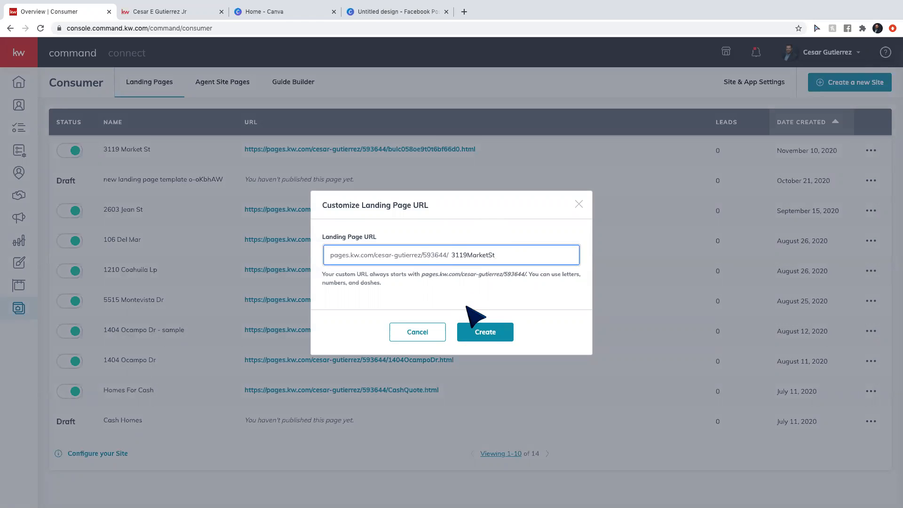
left_click(486, 334)
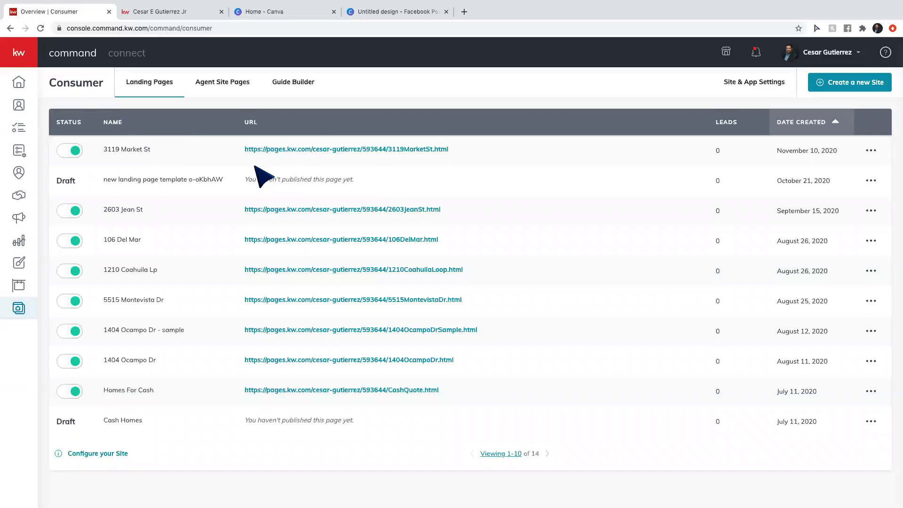
left_click(20, 225)
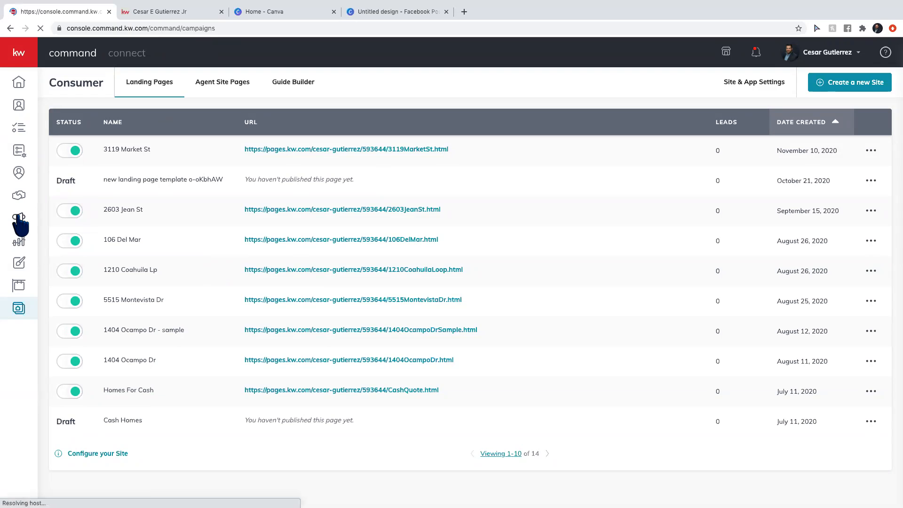
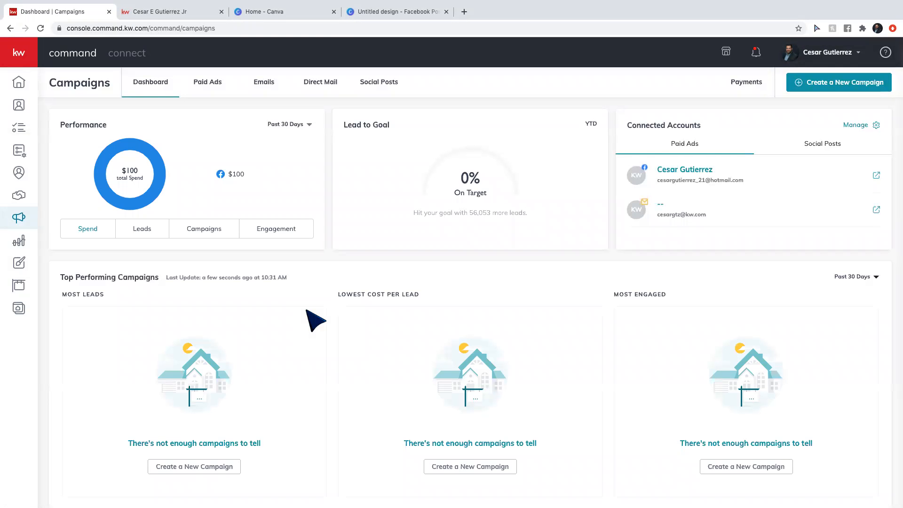
left_click(206, 85)
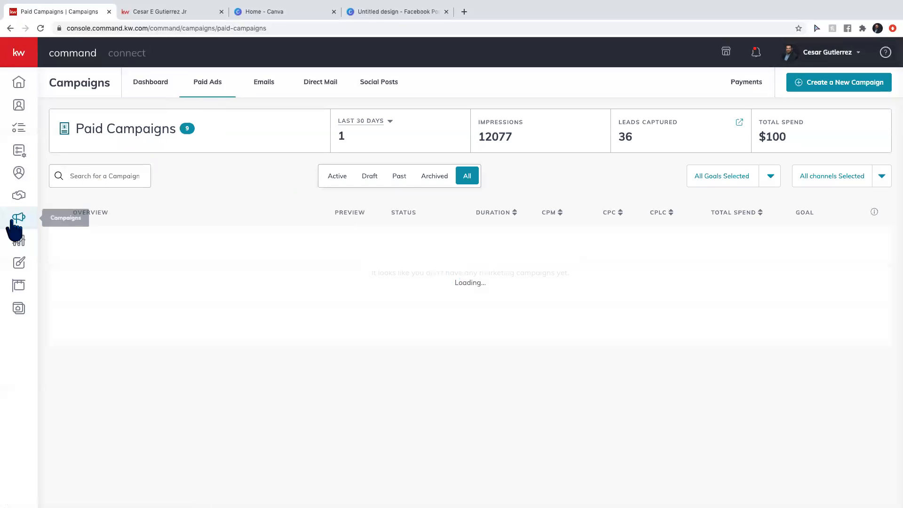
left_click(830, 87)
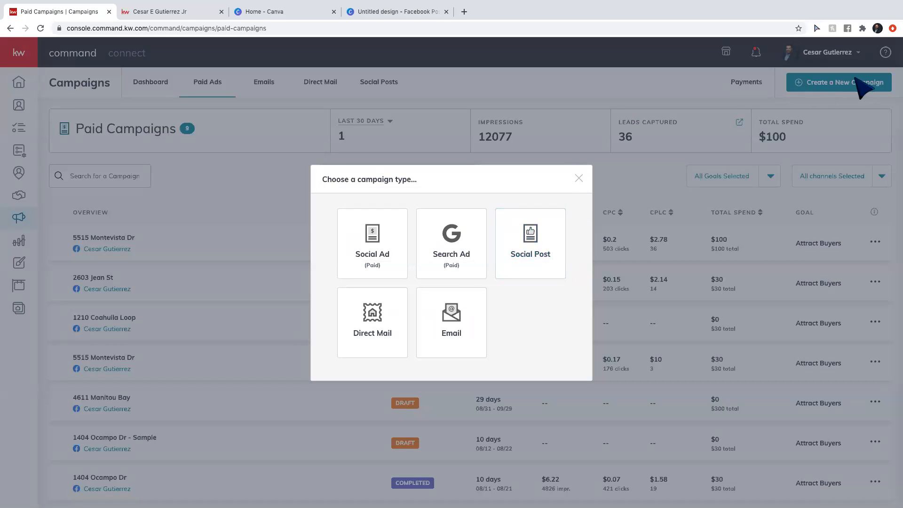
left_click(388, 249)
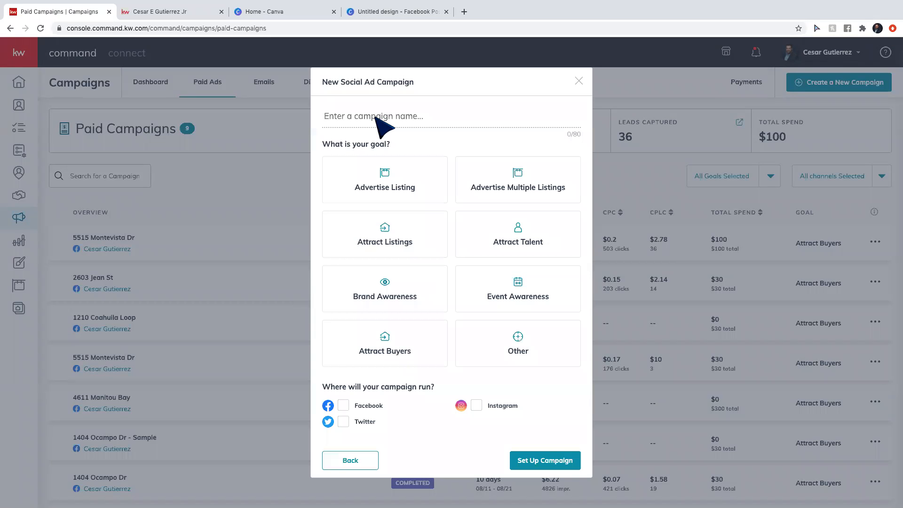
left_click(375, 118)
type("3")
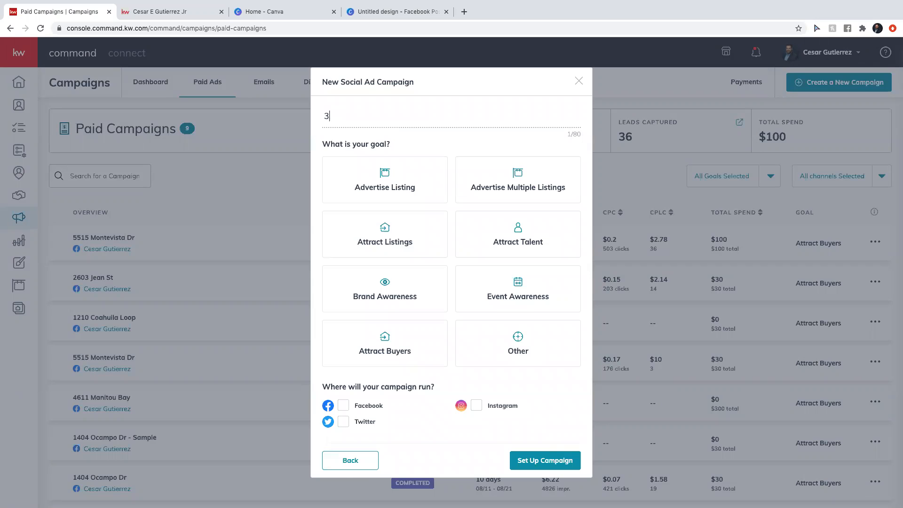
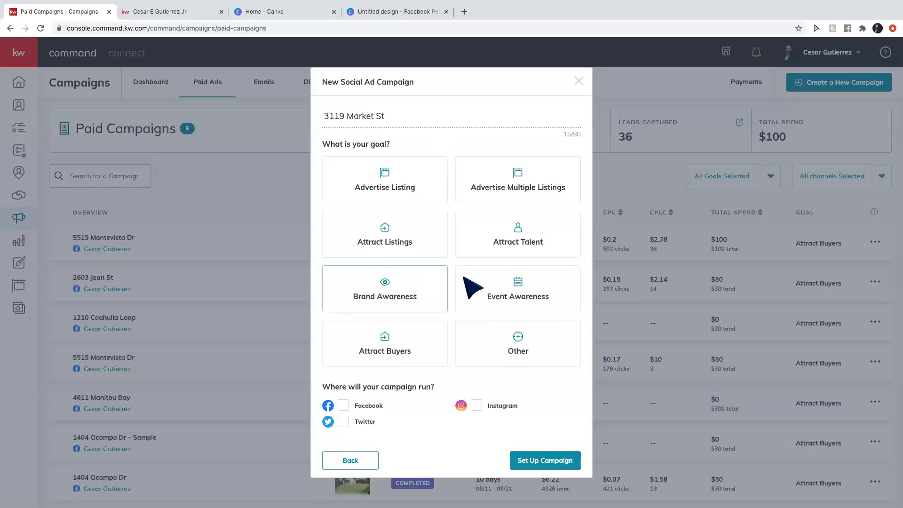
left_click(393, 178)
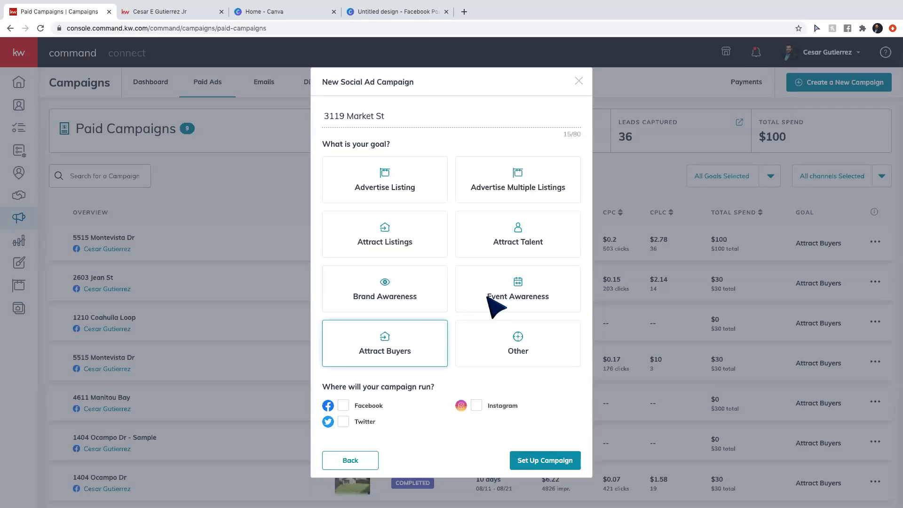
left_click(399, 341)
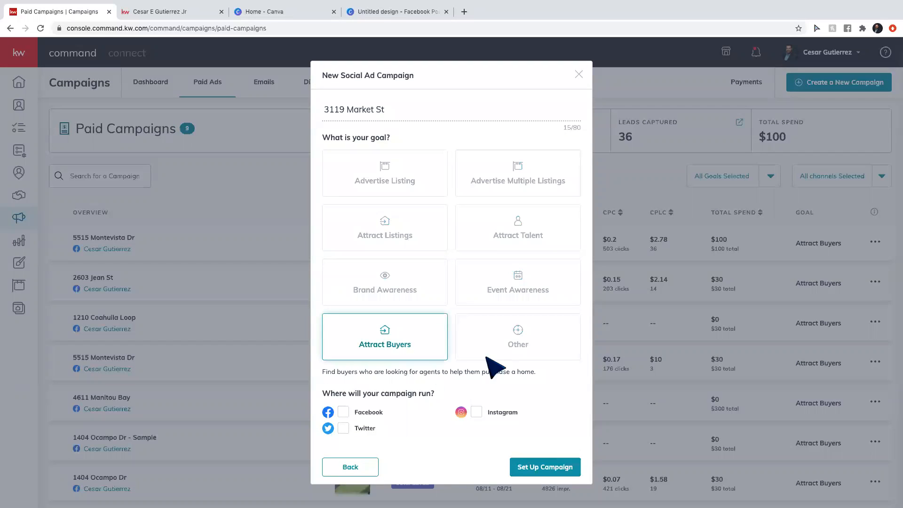
left_click(343, 411)
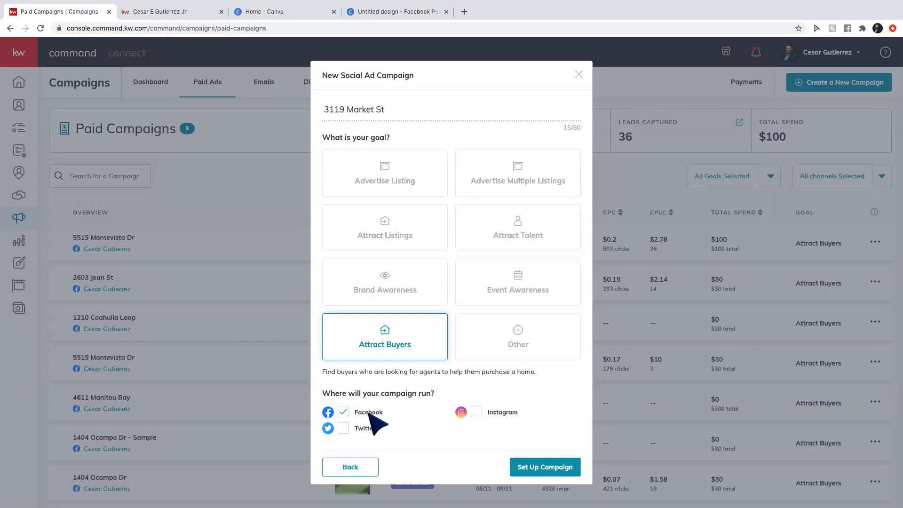
left_click(546, 468)
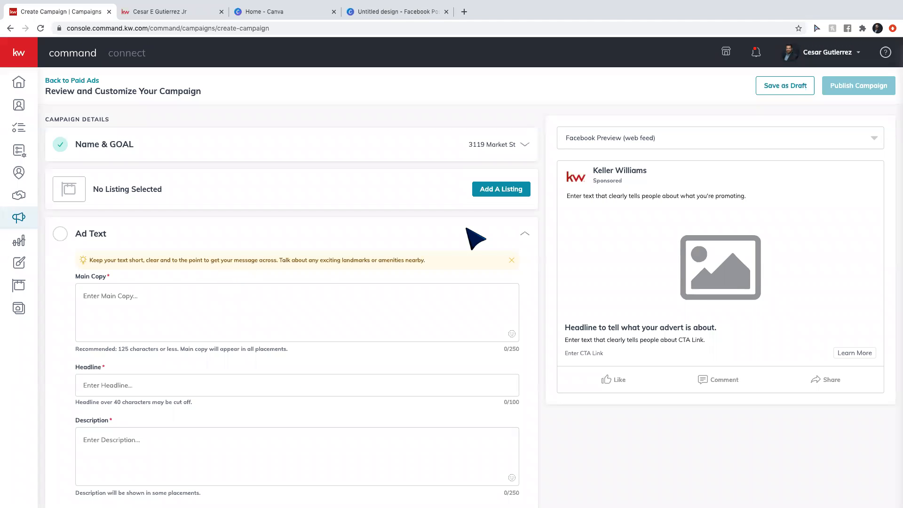
left_click(486, 192)
left_click(485, 90)
left_click(855, 115)
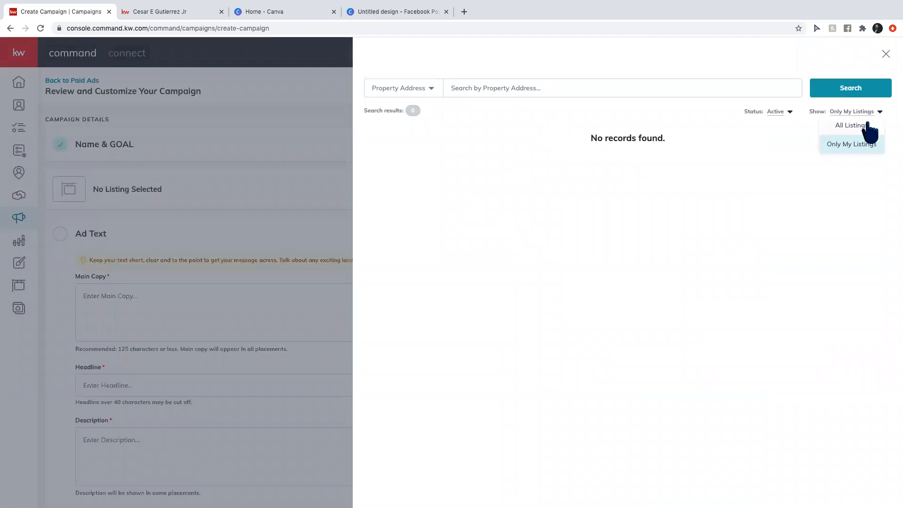
left_click(863, 125)
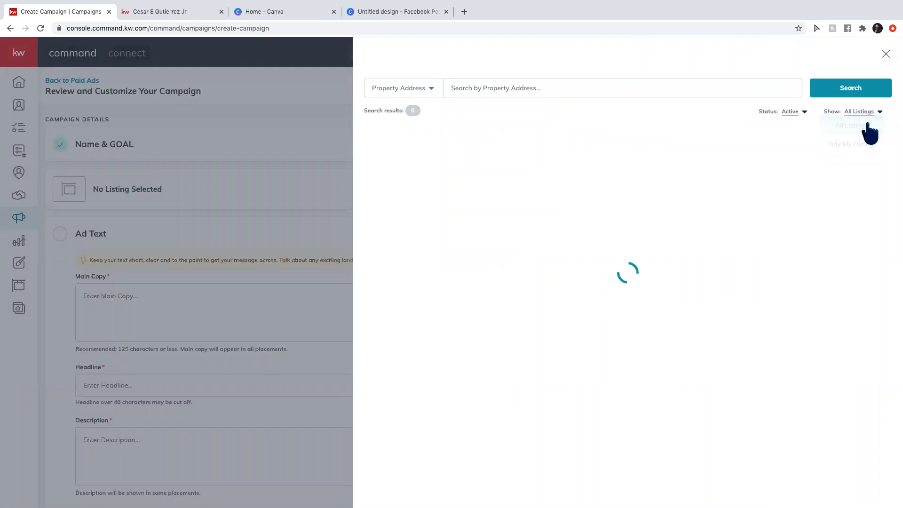
left_click(544, 89)
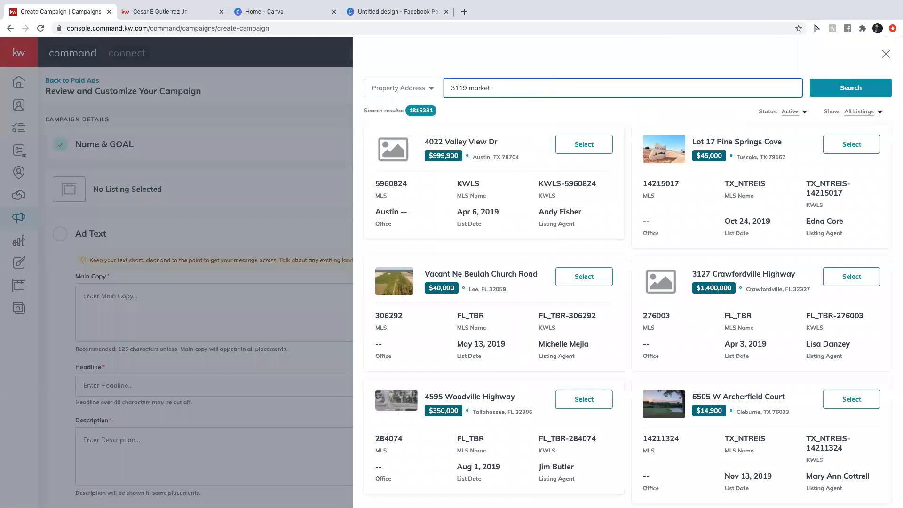
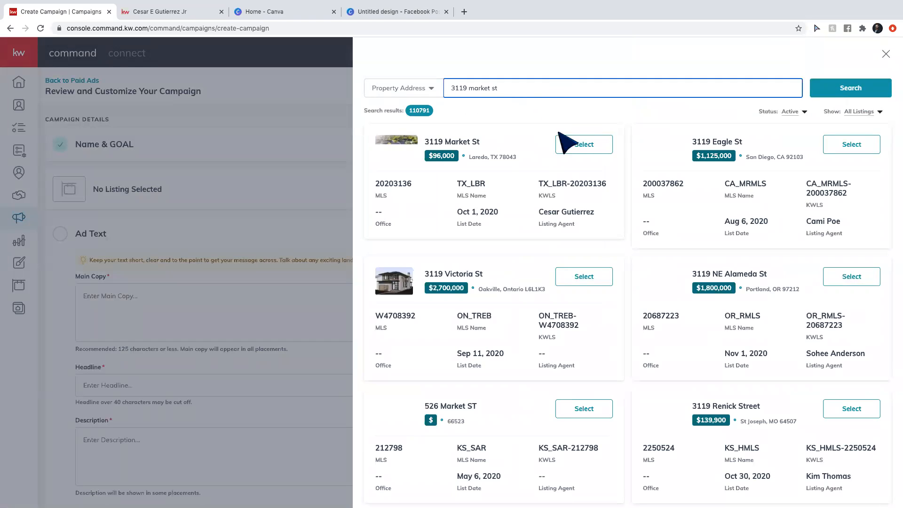
left_click(580, 151)
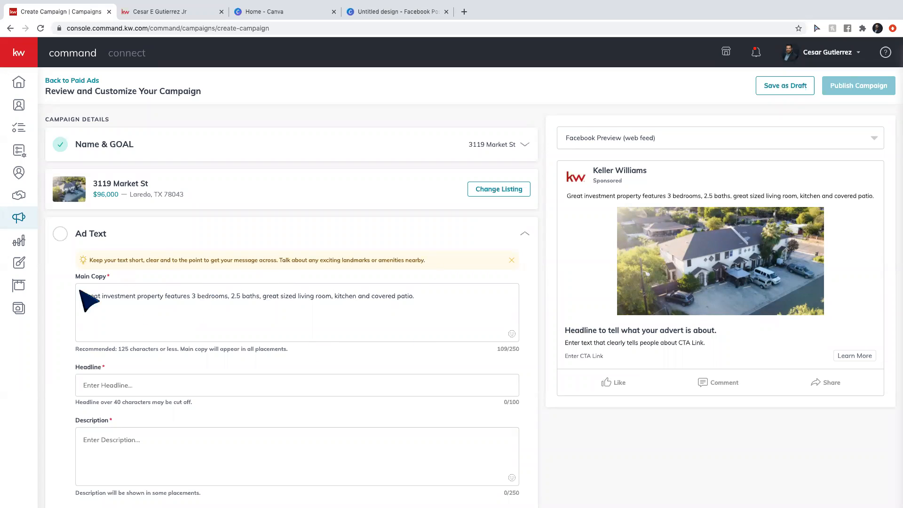
Append a money-mouth emoji and a money-bag emoji to the end of the main copy.
scroll(182, 310, "down", 1)
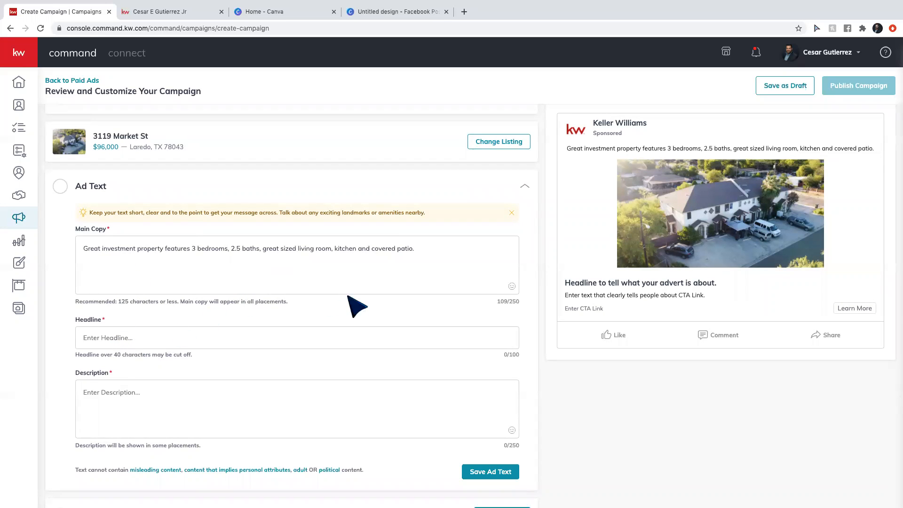
left_click(429, 259)
left_click(512, 286)
left_click(254, 337)
left_click(512, 286)
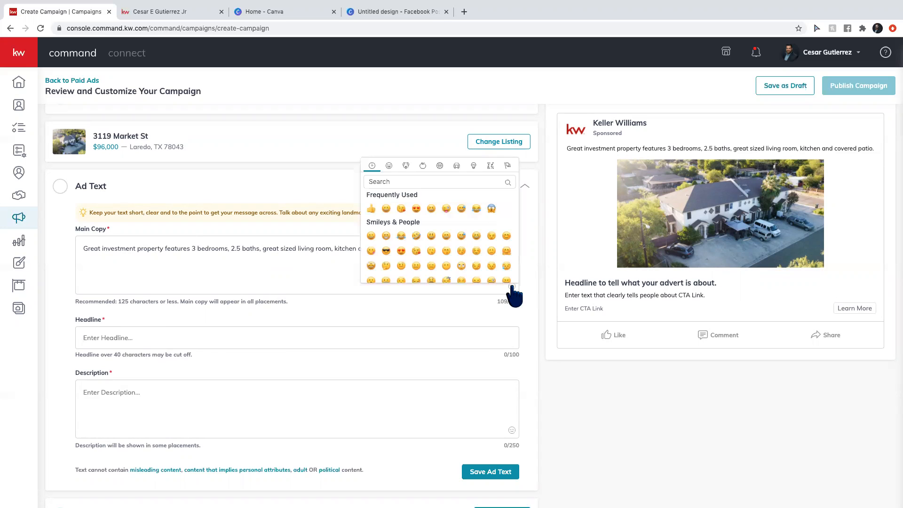
scroll(460, 253, "down", 3)
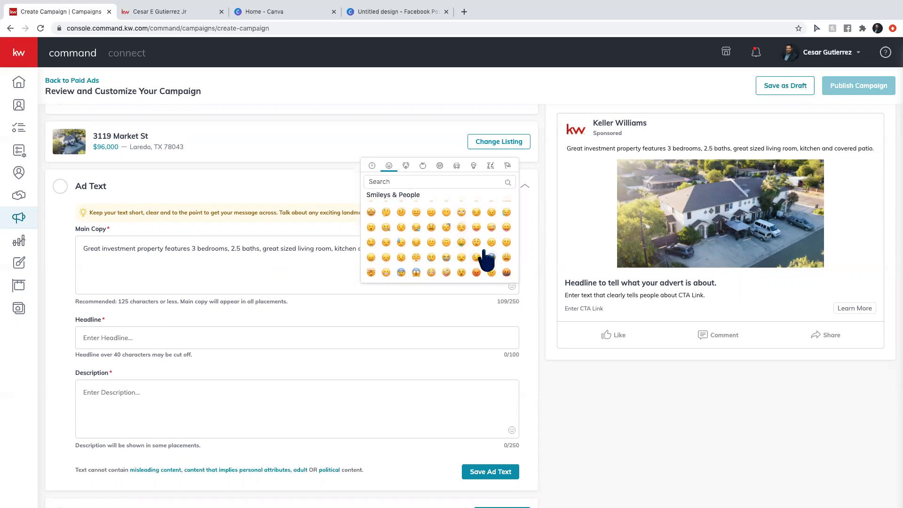
left_click(462, 242)
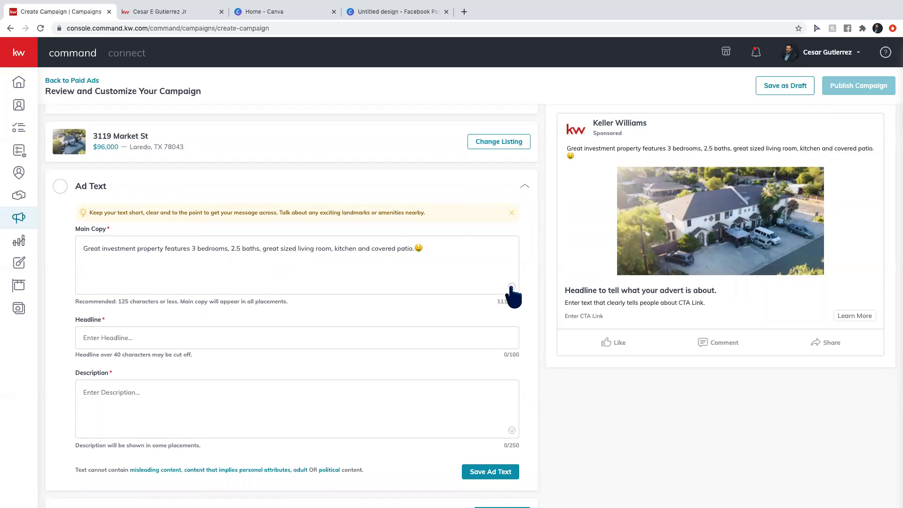
left_click(512, 286)
type("money")
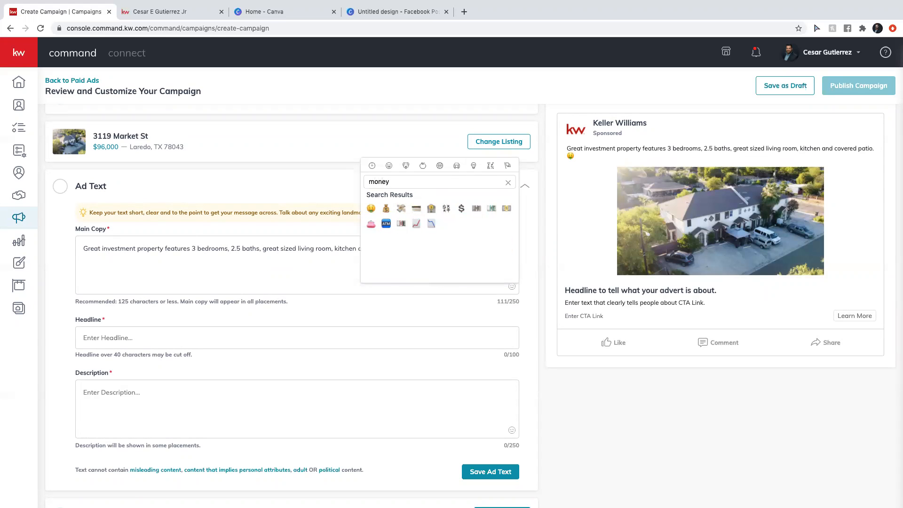
left_click(385, 209)
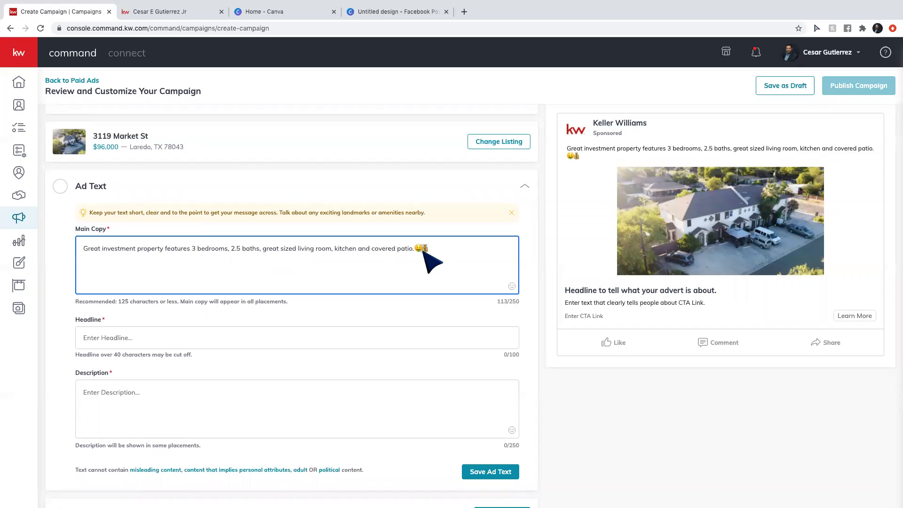
Set the headline to '💰Calling All Investors💰'.
left_click(121, 338)
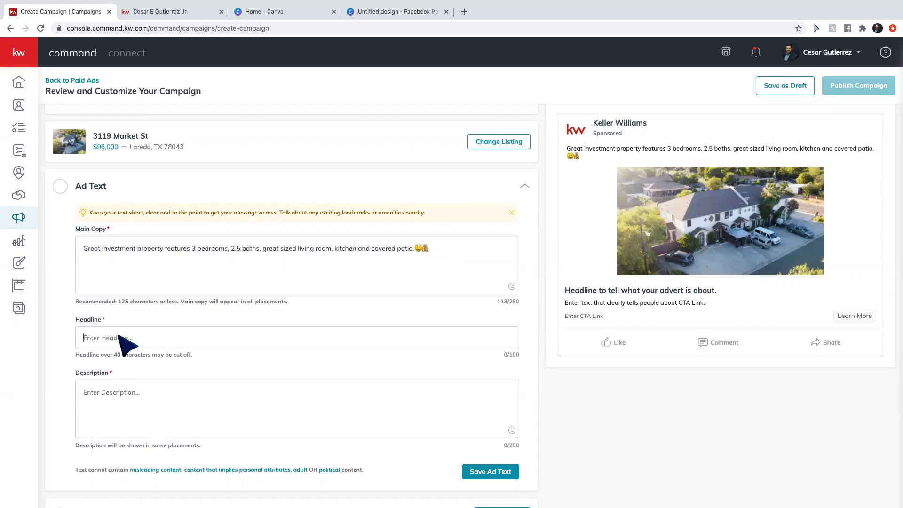
type("💰")
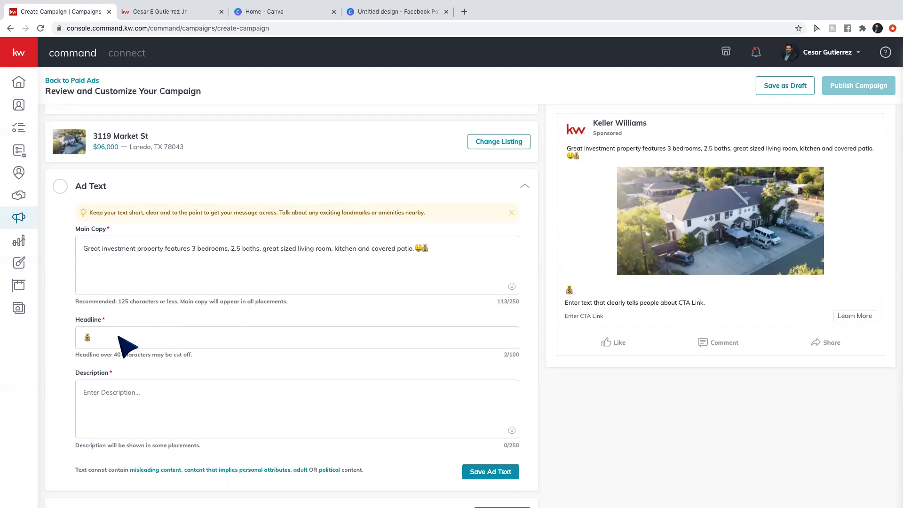
type("Cal")
key("BackSpace")
key("BackSpace")
type("Calling All Investor")
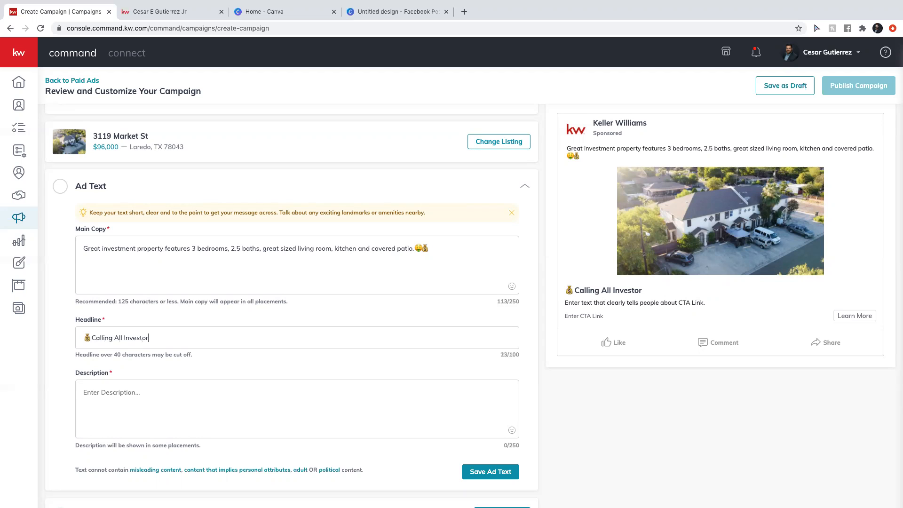
type("💰")
key("BackSpace")
key("BackSpace")
type("💰")
Edit the title line to '💰Great Investment Property For Sale💰', moving the features sentence to a new line.
left_click(88, 250)
type("💰")
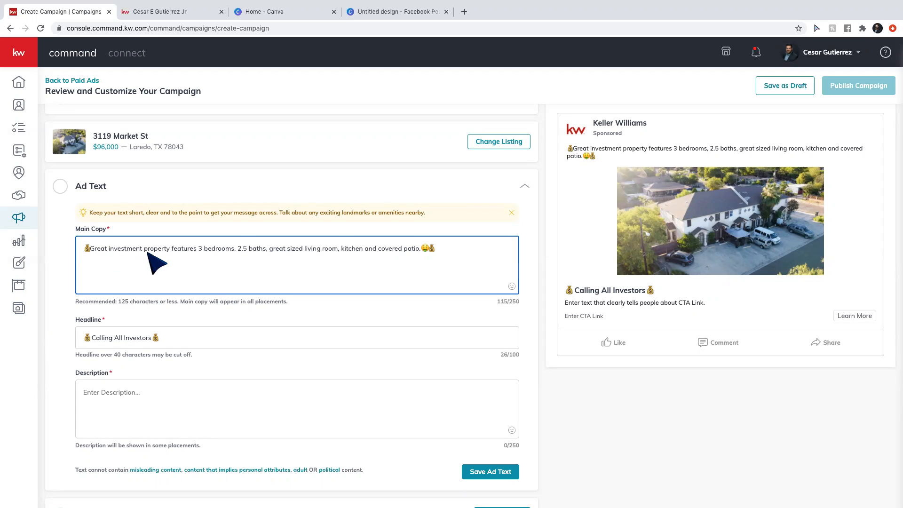
left_click(112, 249)
key("BackSpace")
type("I")
left_click(150, 249)
key("BackSpace")
type("P")
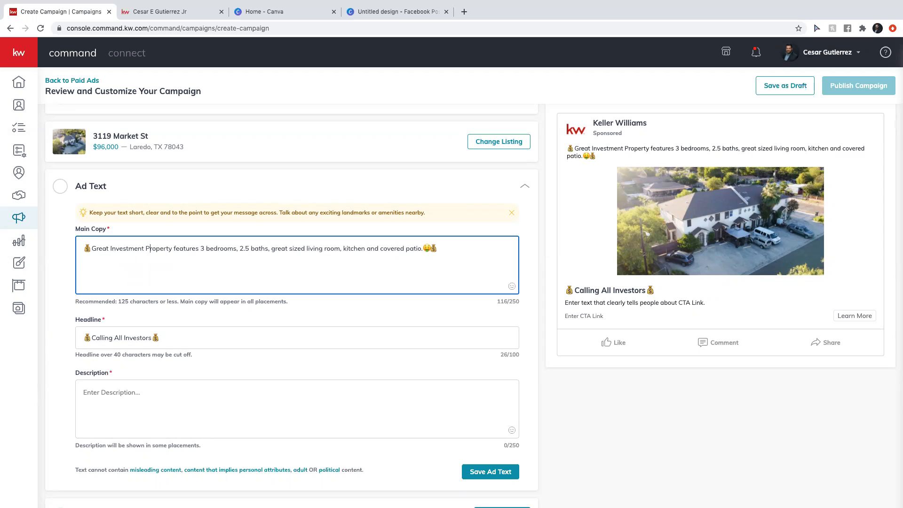
left_click(174, 248)
type("For Sale")
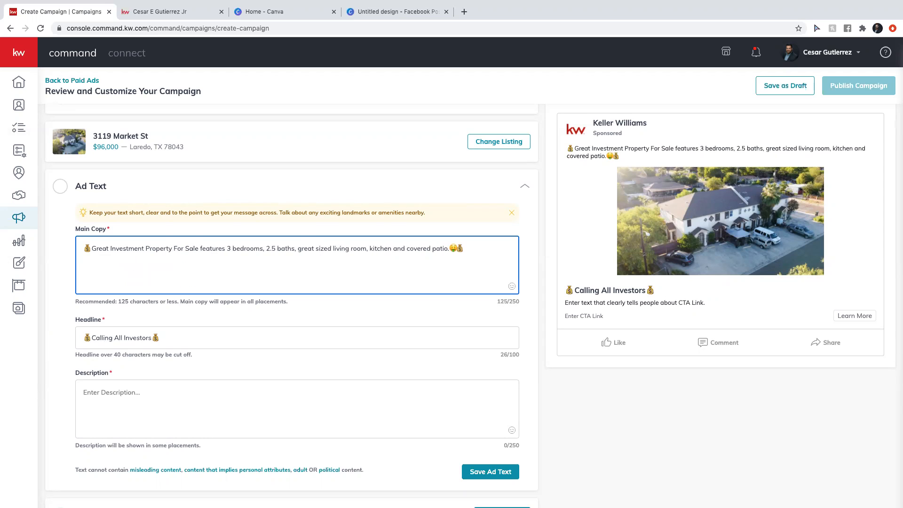
key("BackSpace")
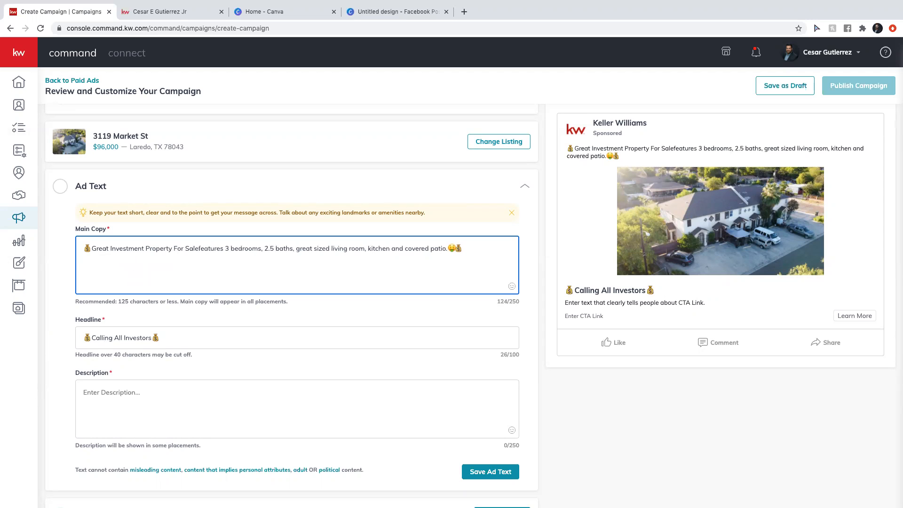
type("💰")
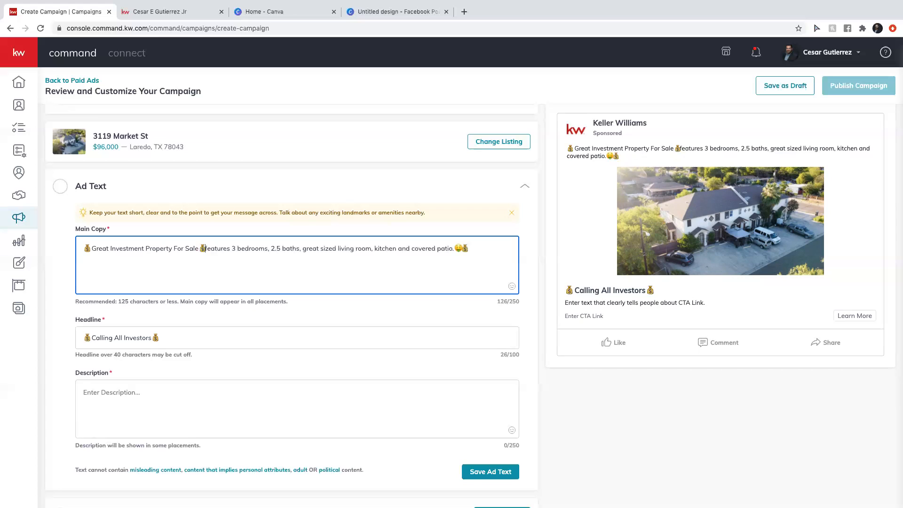
key("Return")
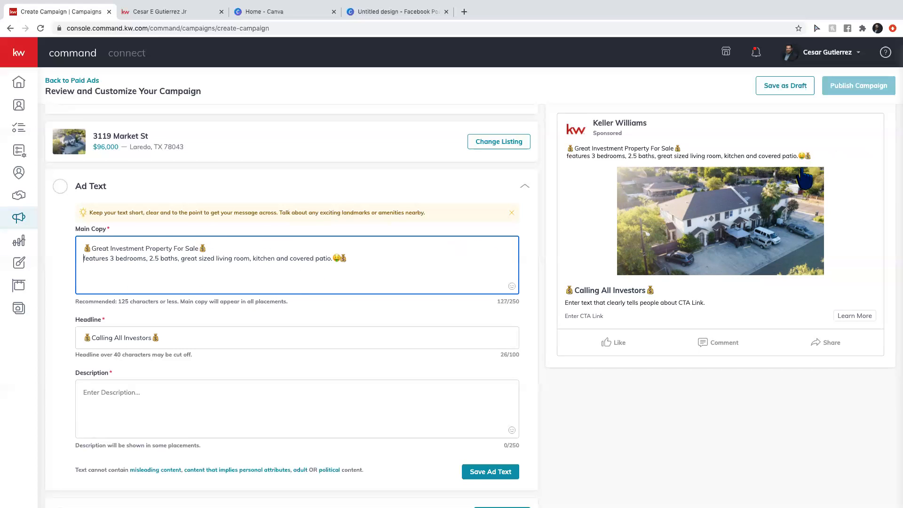
Add filler test lines, then delete all main copy text after the title line.
left_click(359, 257)
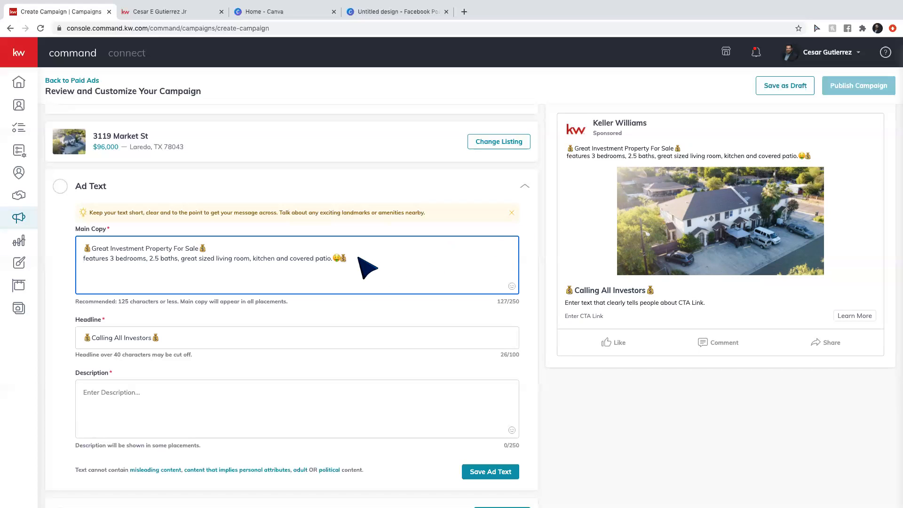
key("Return")
type("asdfasdfasdfas")
key("Return")
type("asdf ")
type("adsf")
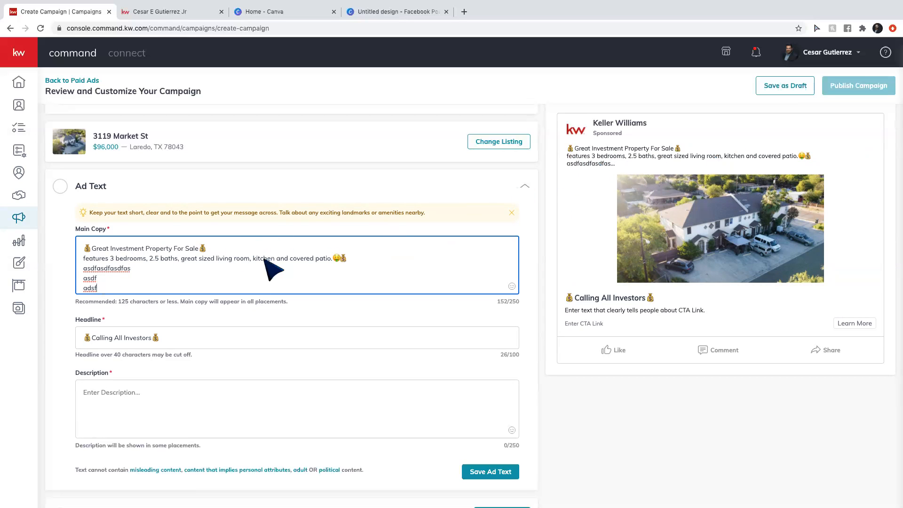
left_click_drag(96, 290, 84, 258)
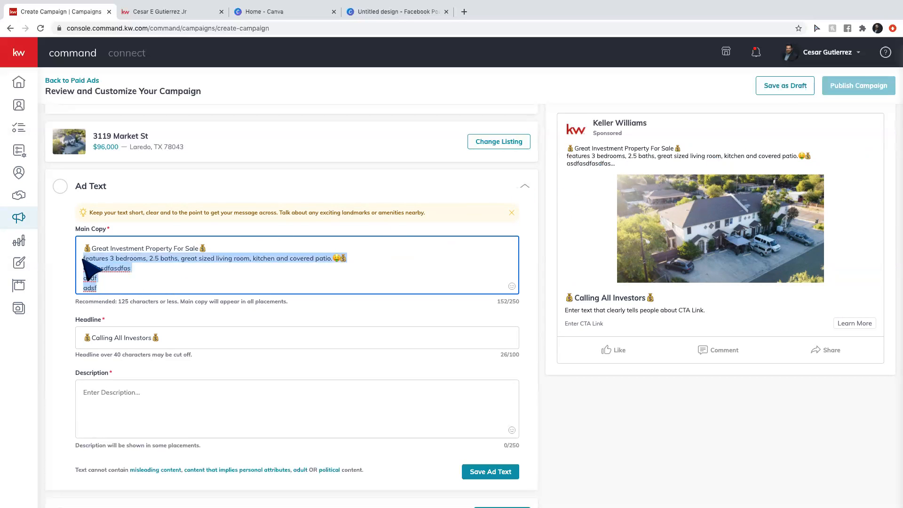
key("BackSpace")
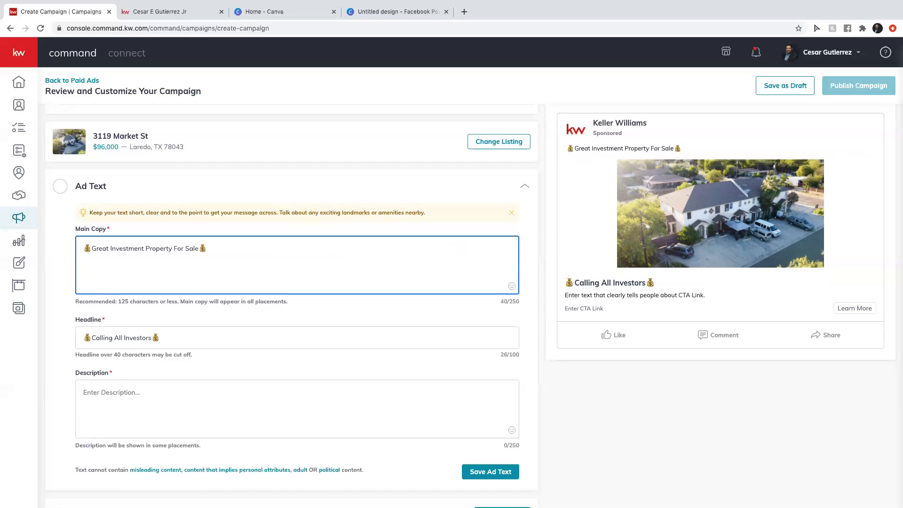
Write 'This property is priced right under 100K' with a 😱 emoji, followed by 'It features'.
type("This property is ")
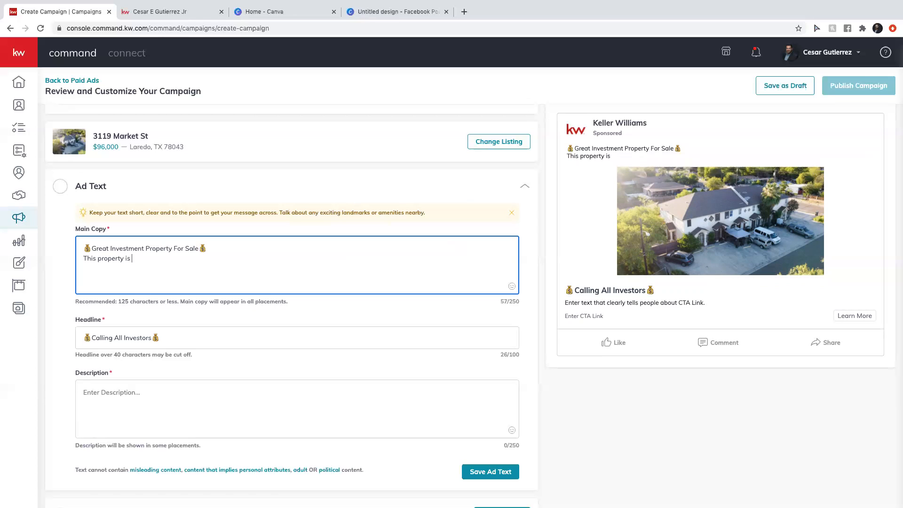
type("priced right under ")
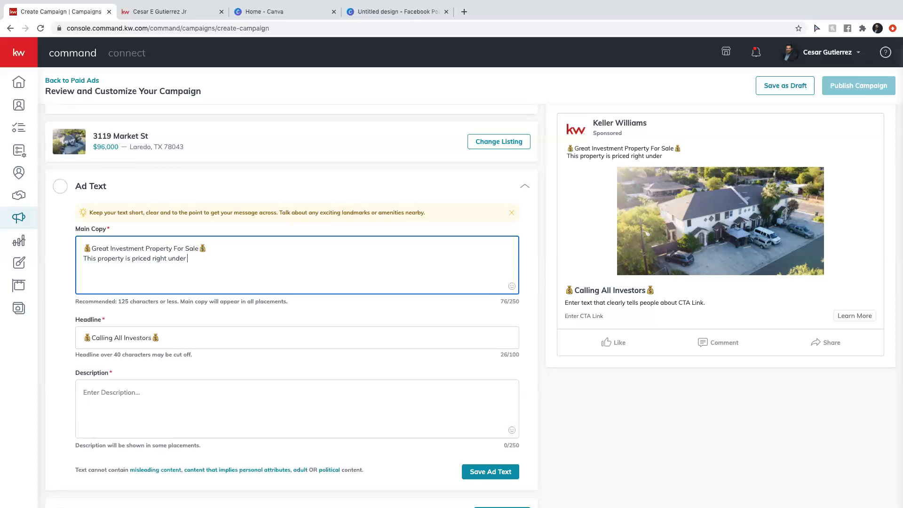
type("100K")
left_click(512, 286)
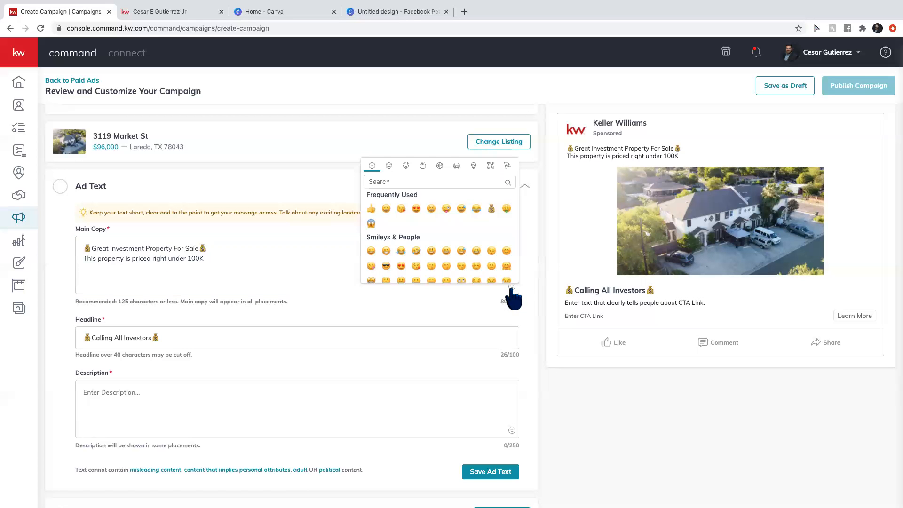
scroll(459, 246, "down", 5)
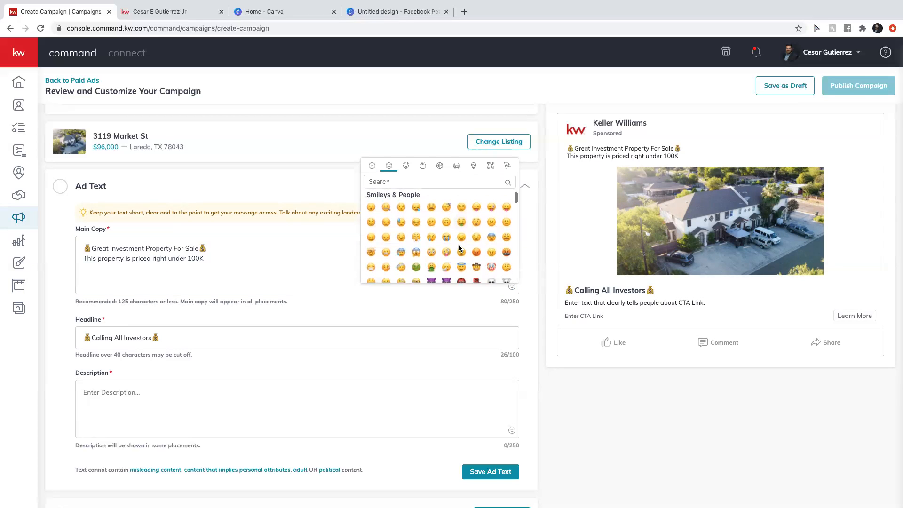
scroll(459, 244, "down", 1)
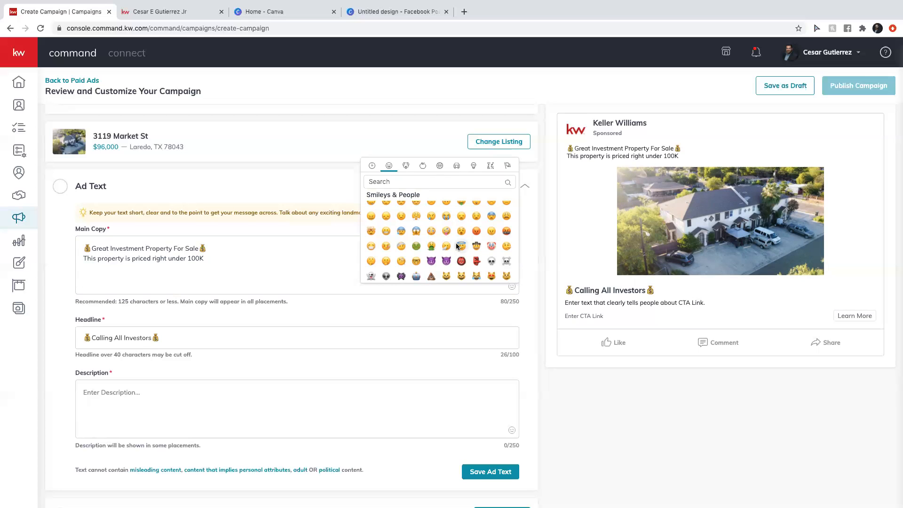
scroll(456, 242, "up", 1)
left_click(416, 243)
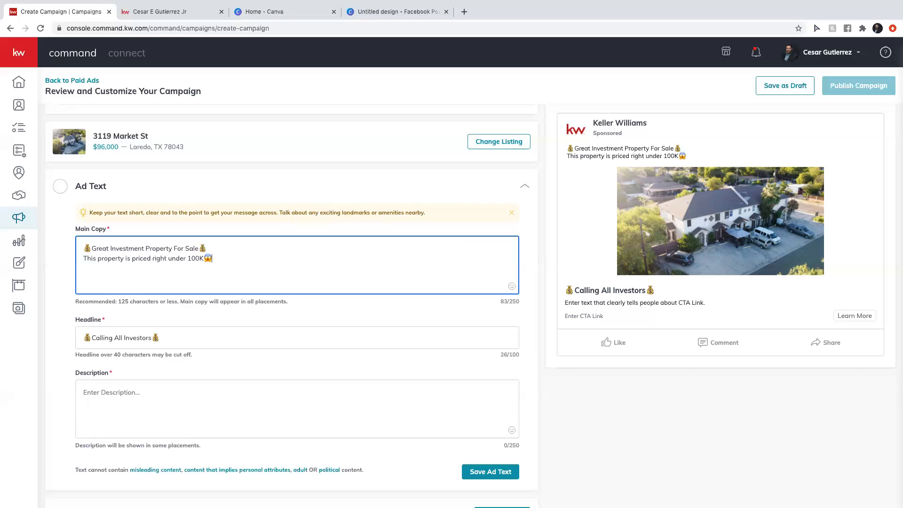
type("It features")
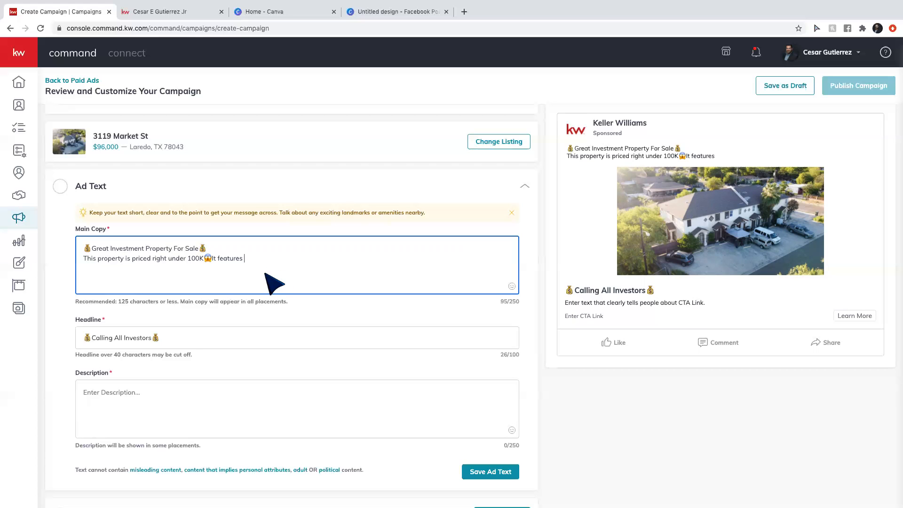
left_click(212, 259)
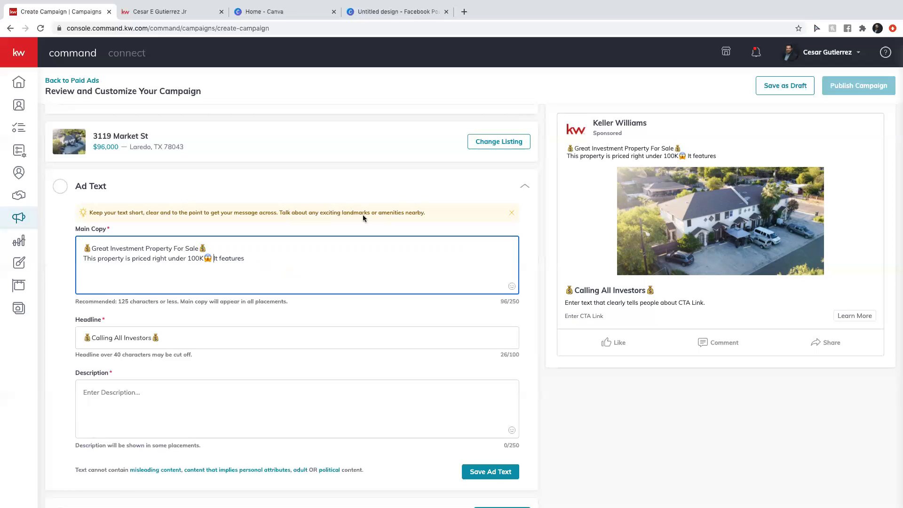
left_click(258, 266)
key("BackSpace")
Add '3 bedrooms' with a bed emoji and '2 & a half baths' with a bathtub emoji.
type("3 bedrooms")
left_click(511, 286)
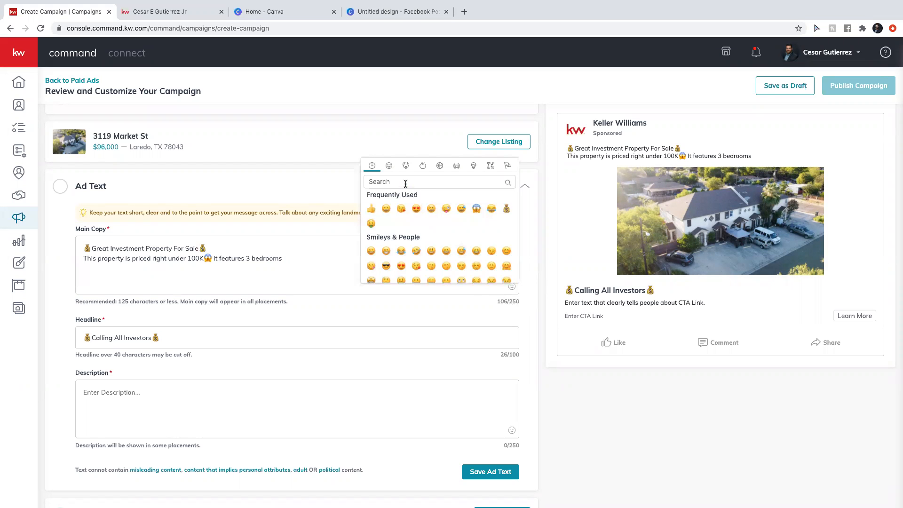
left_click(406, 183)
type("bed")
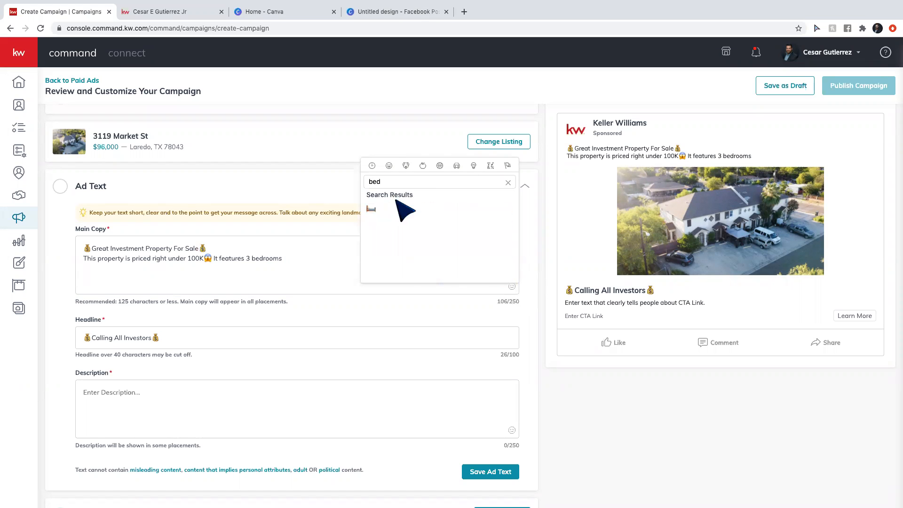
left_click(370, 208)
left_click(322, 260)
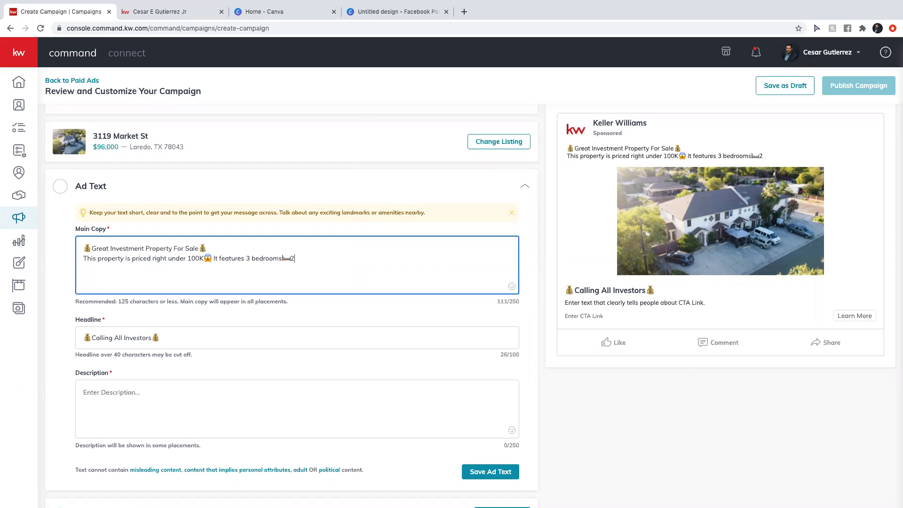
type("nd")
key("BackSpace")
key("BackSpace")
type("2 & a half baths")
left_click(512, 286)
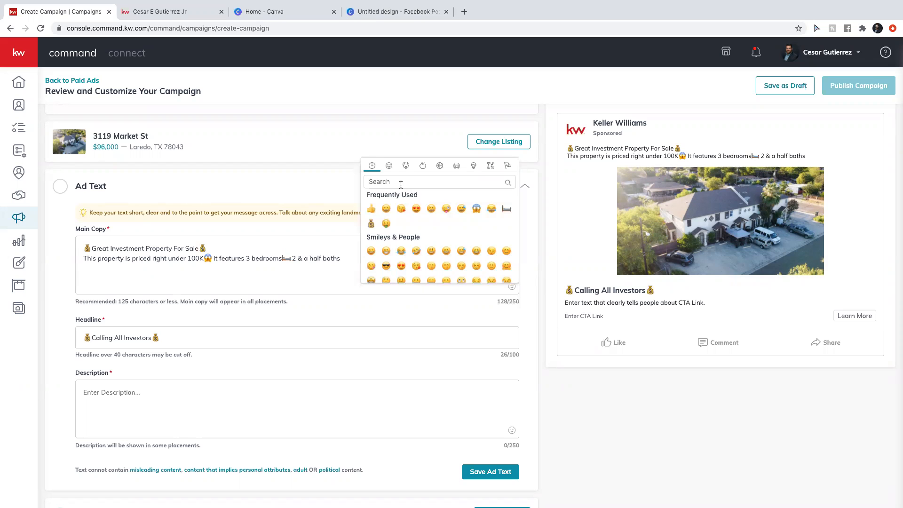
type("bath")
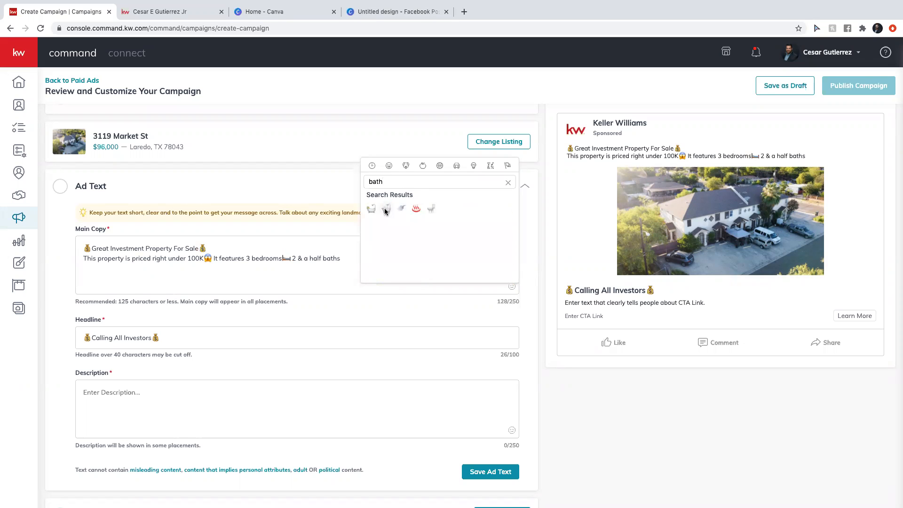
left_click(371, 209)
left_click(375, 268)
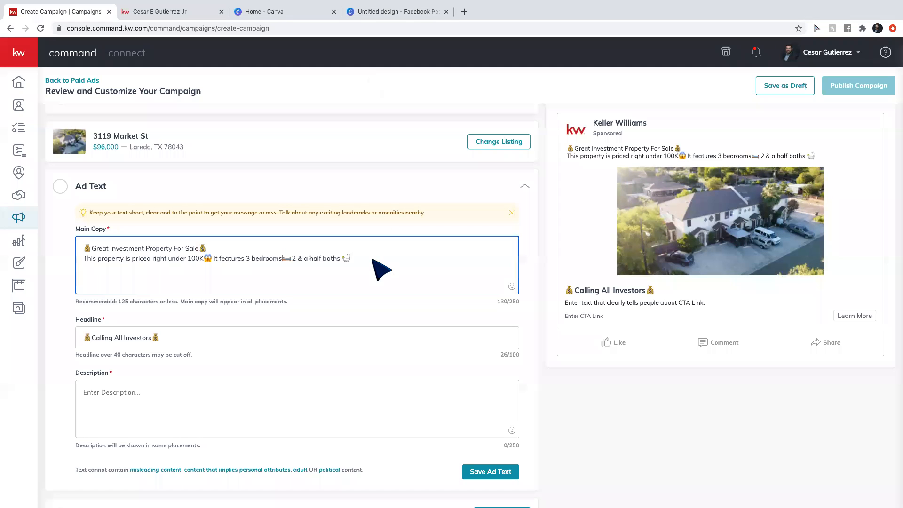
Add the patio-for-cookouts line with a cook emoji, ending 'Click LEARN MORE for pics, details, and more'.
type("and hav")
type(" a ")
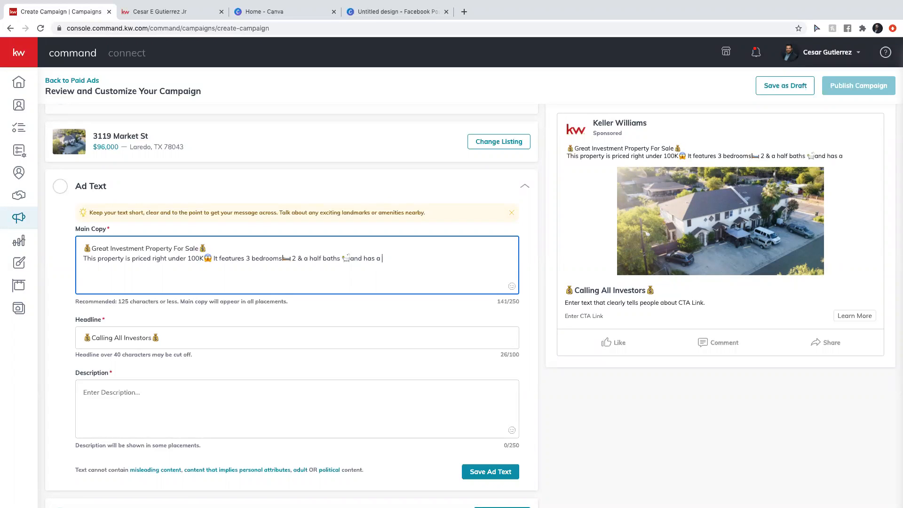
type("small patio")
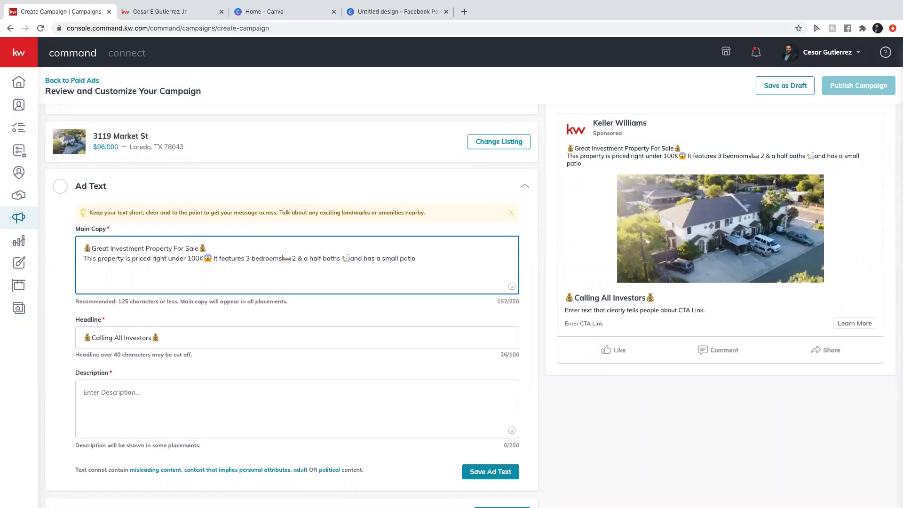
type(" great for cookouts or")
left_click(512, 287)
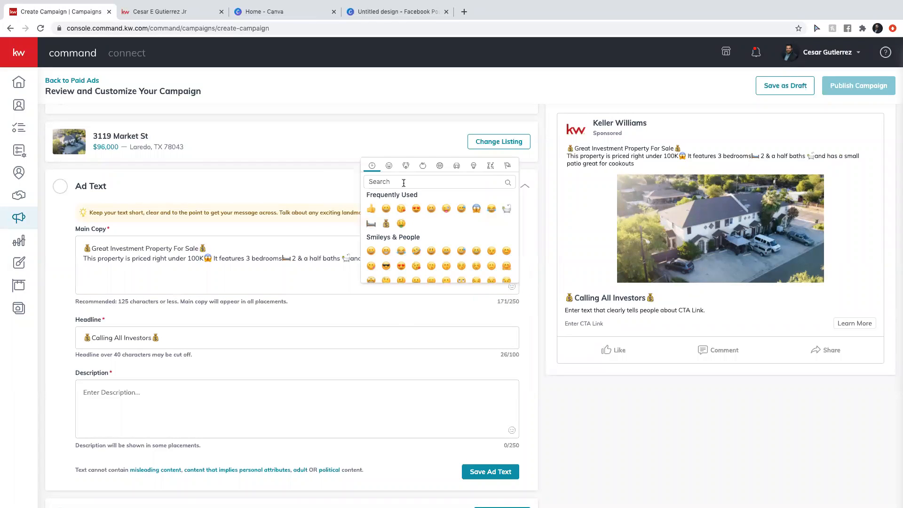
type("grill\\")
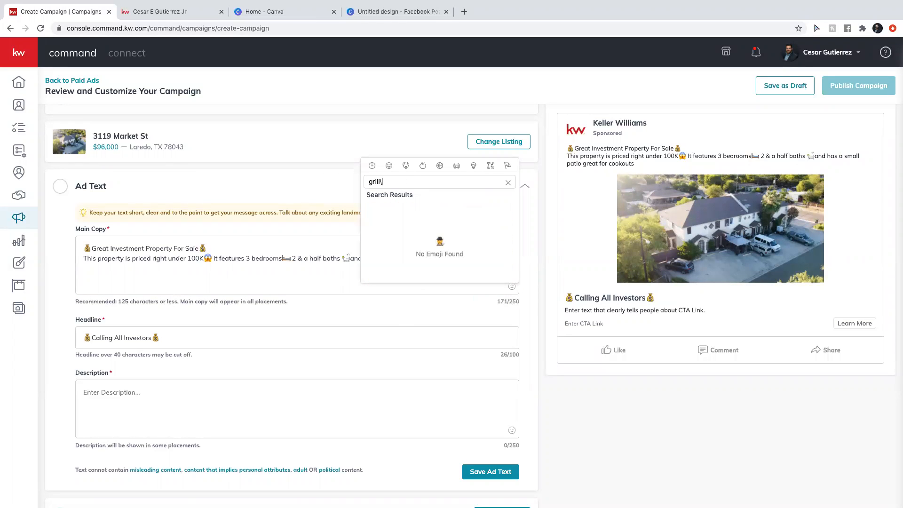
key("BackSpace")
key("BackSpace")
key("BackSpace")
key("BackSpace")
key("BackSpace")
key("BackSpace")
type("co")
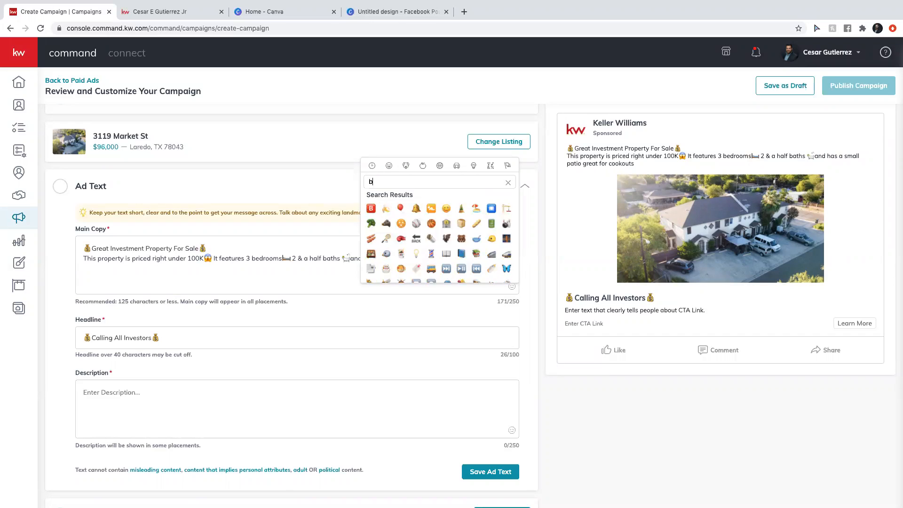
type("ok")
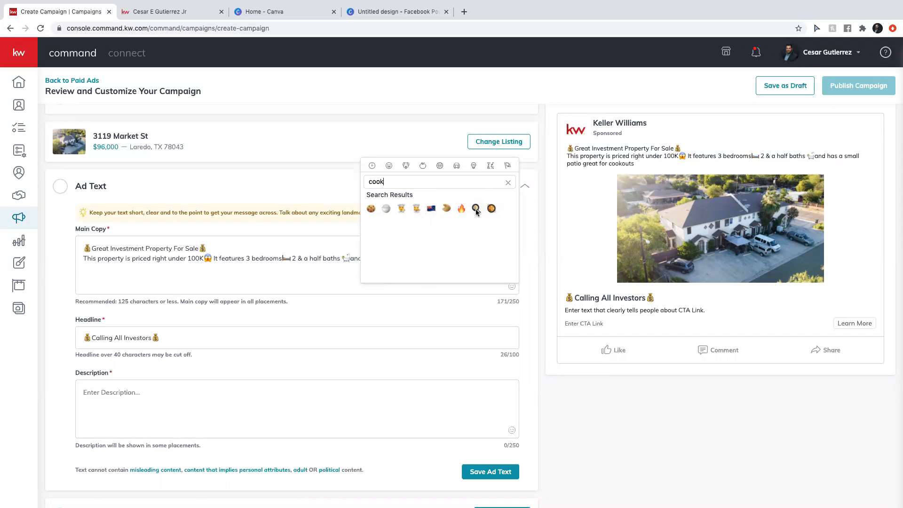
left_click(401, 209)
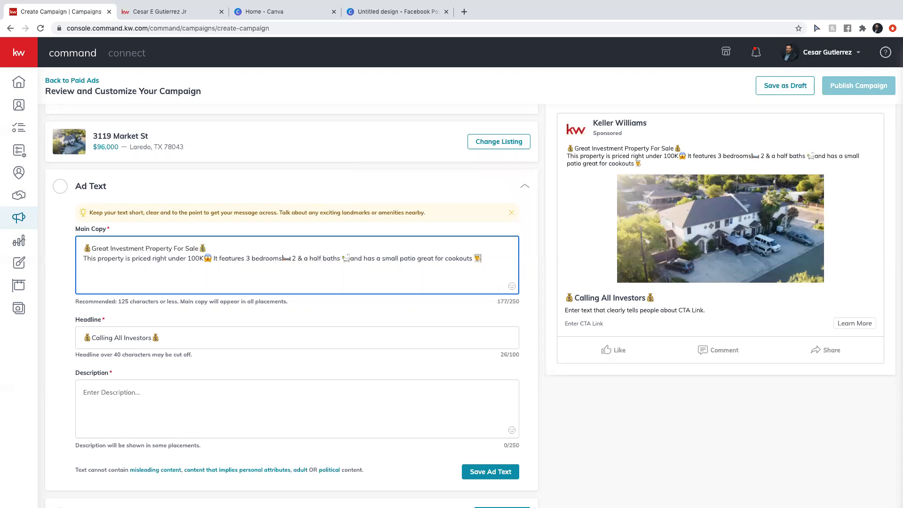
type("Click LEARN MORE for ")
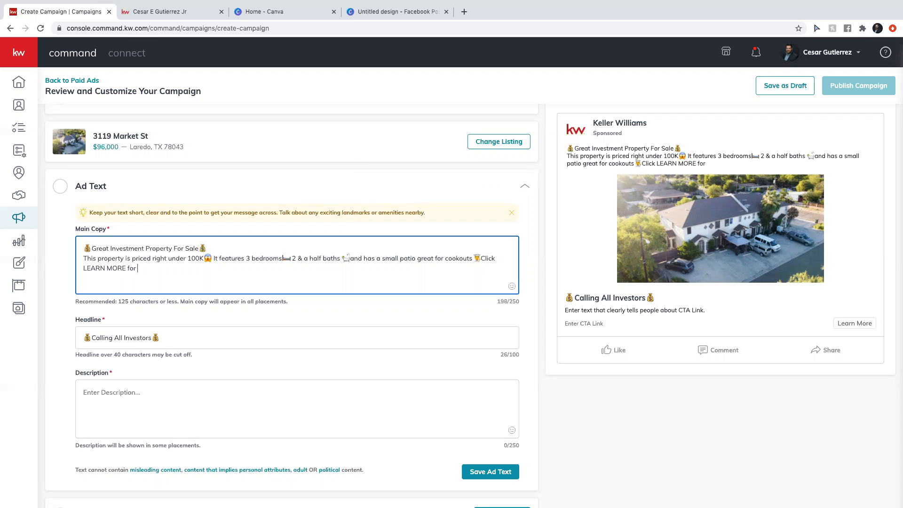
type("pics,")
type("details, and more!")
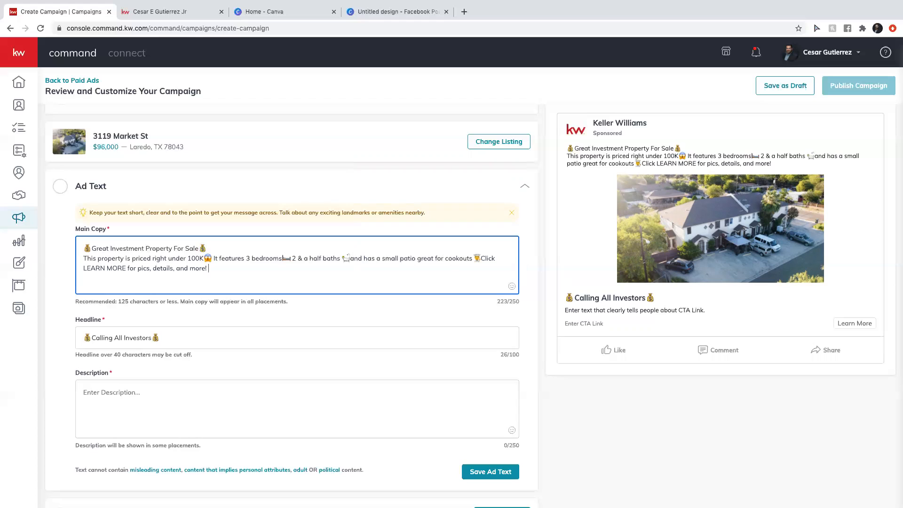
Write the description 'Click LEARN MORE for pics, details, and more!' and save the ad text.
left_click(130, 397)
type("Click")
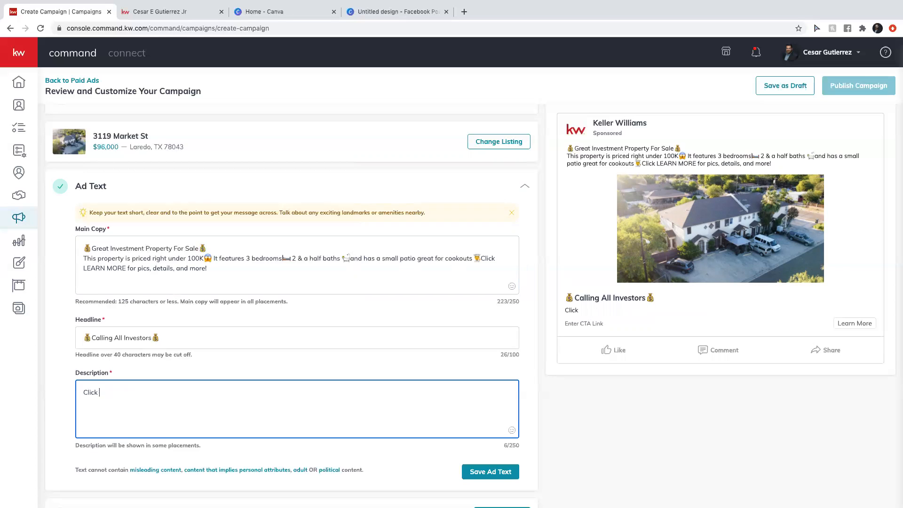
scroll(83, 423, "down", 3)
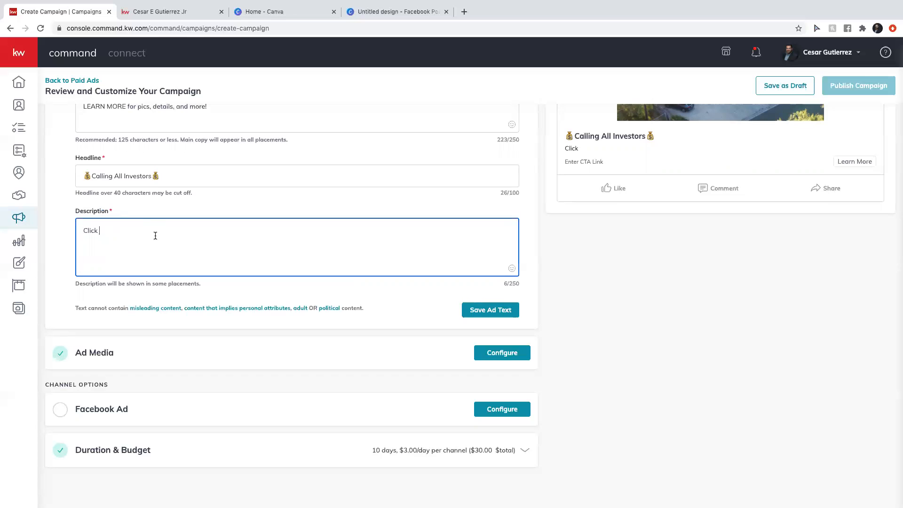
type("LEARN MOre")
key("BackSpace")
key("BackSpace")
key("BackSpace")
type("RE for more")
key("BackSpace")
key("BackSpace")
key("BackSpace")
key("BackSpace")
type("pic")
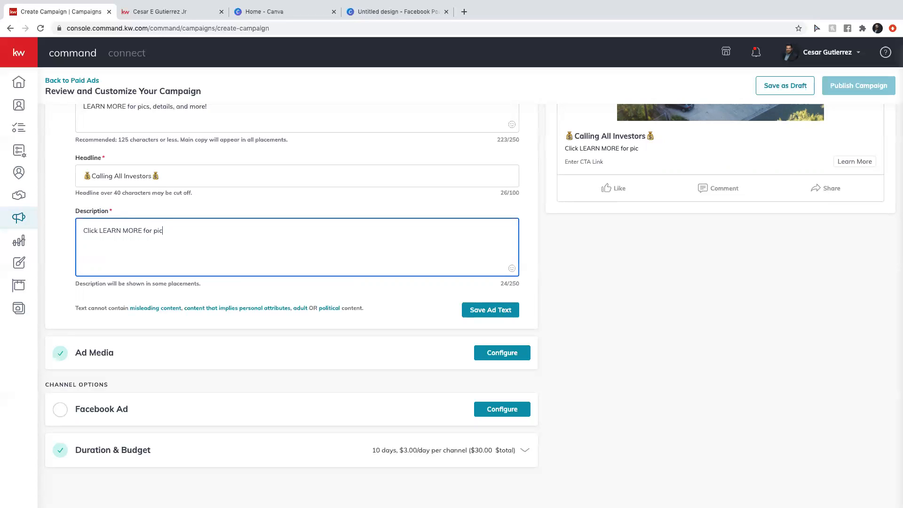
type("s, details, and more!")
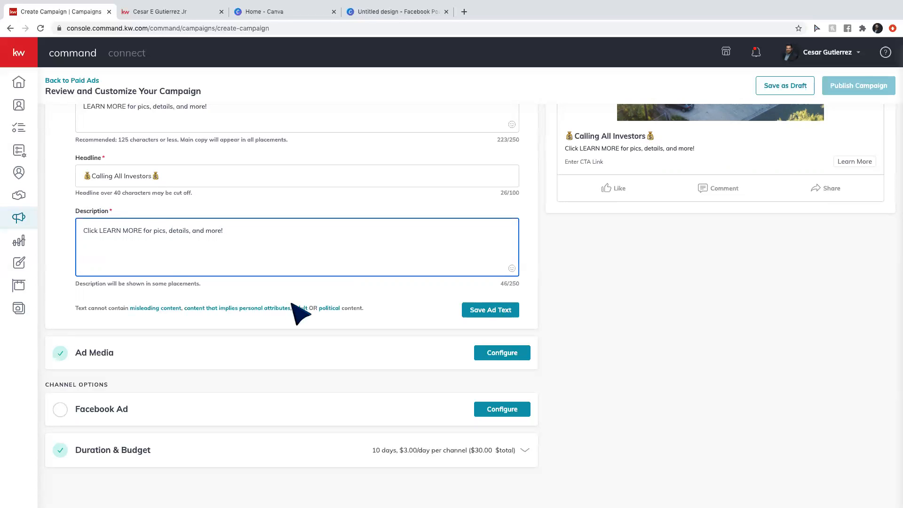
left_click(490, 309)
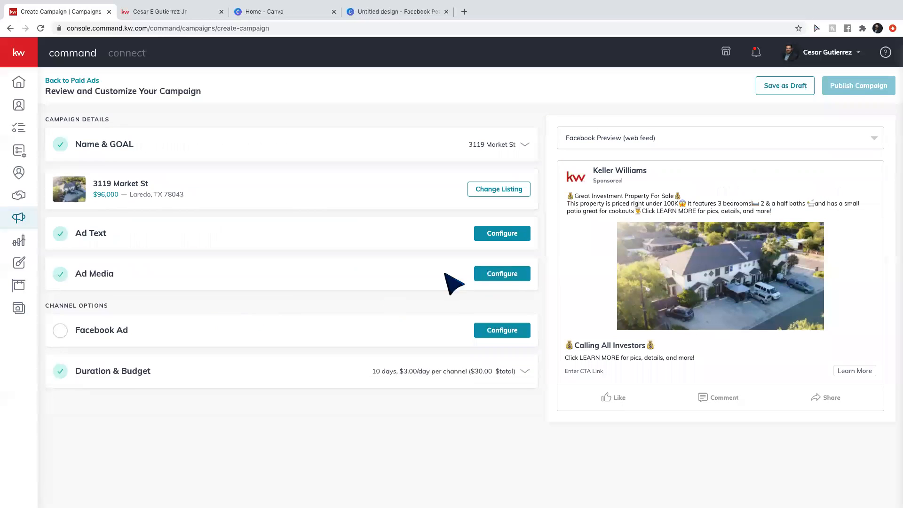
Add cropped listing photos of the ceiling-fan room and the kitchen to the ad media.
left_click(507, 277)
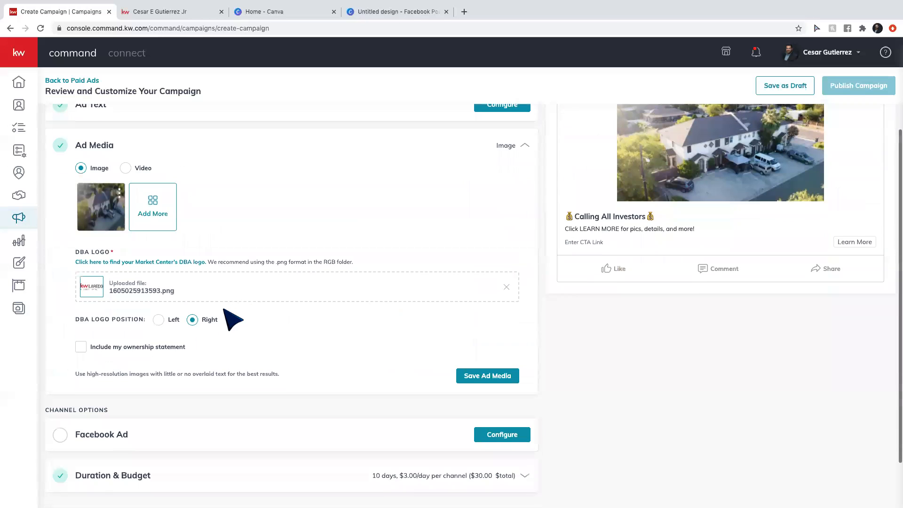
scroll(232, 320, "up", 1)
left_click(150, 265)
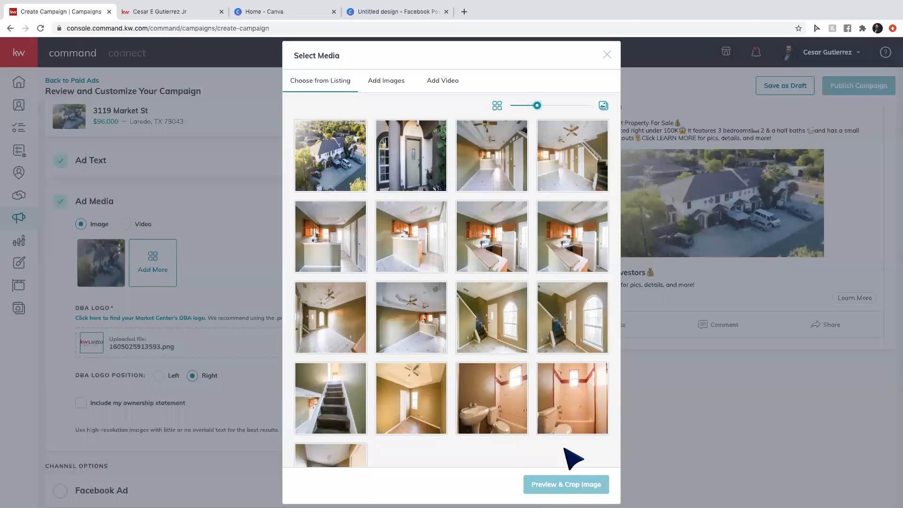
left_click(572, 155)
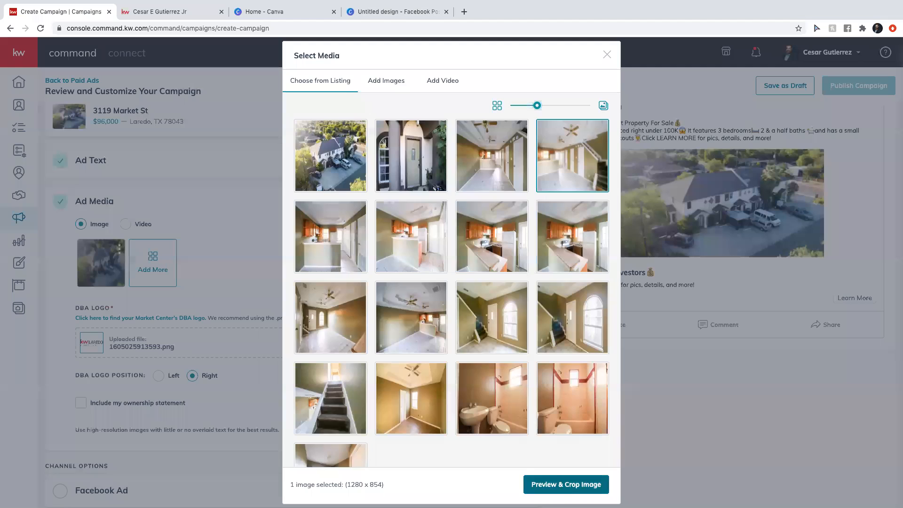
left_click(559, 486)
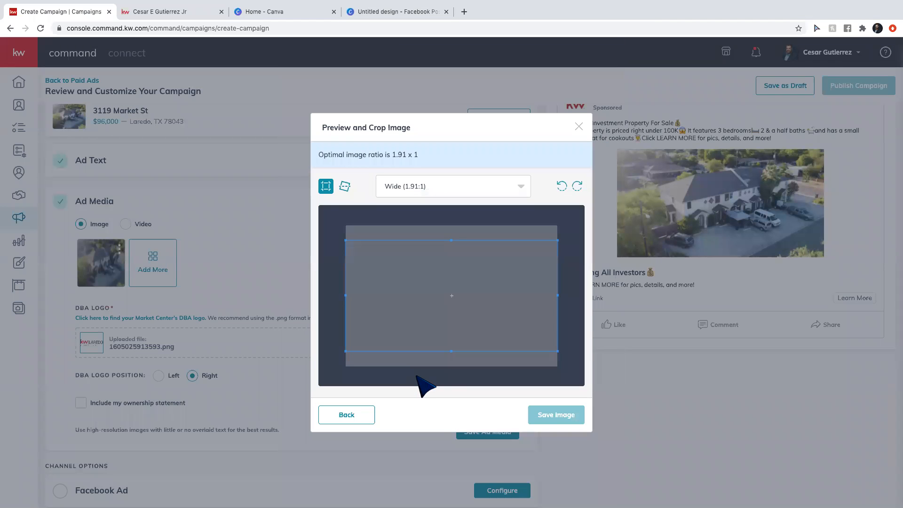
mouse_move(498, 312)
left_mouse_down()
mouse_move(494, 298)
mouse_move(492, 324)
left_mouse_up()
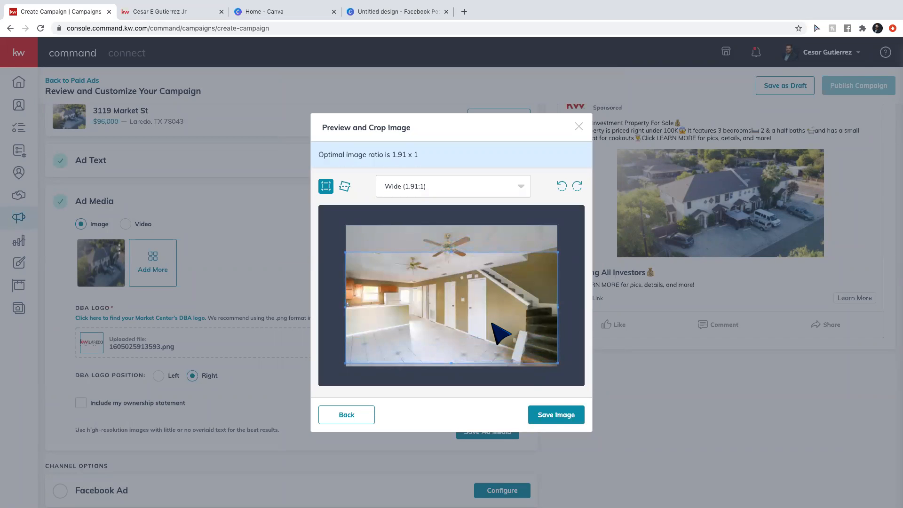
left_click(549, 414)
left_click(206, 270)
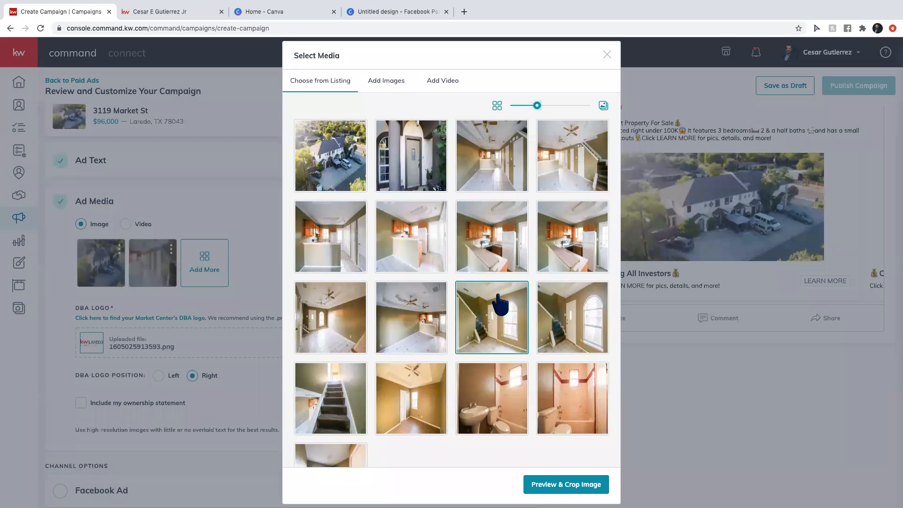
left_click(484, 229)
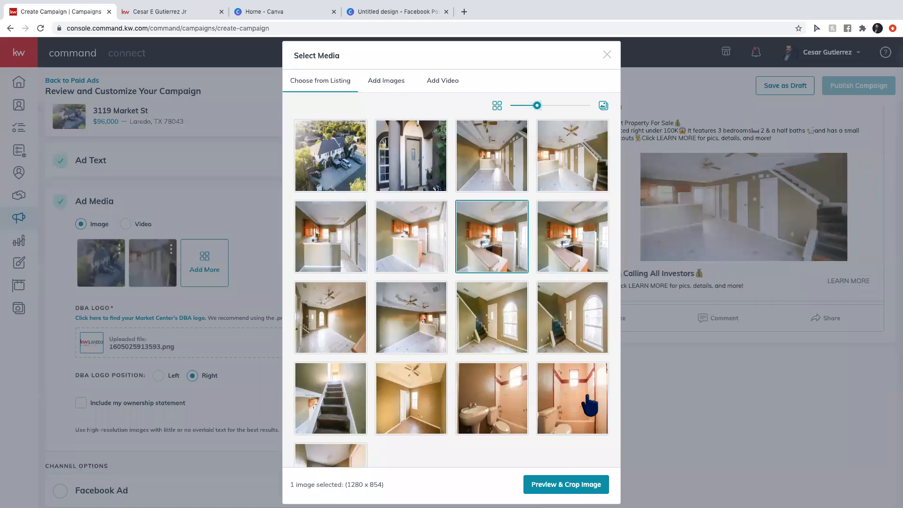
left_click(557, 485)
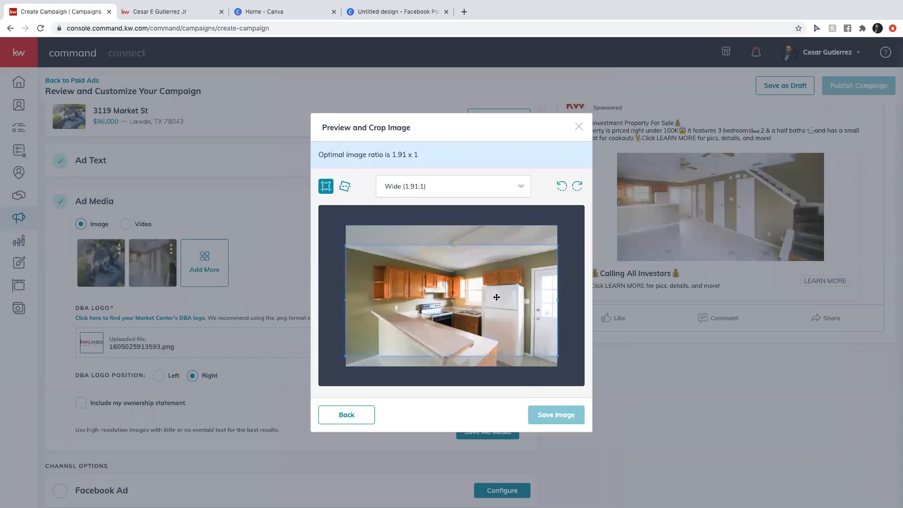
left_click_drag(497, 297, 496, 308)
left_click(556, 415)
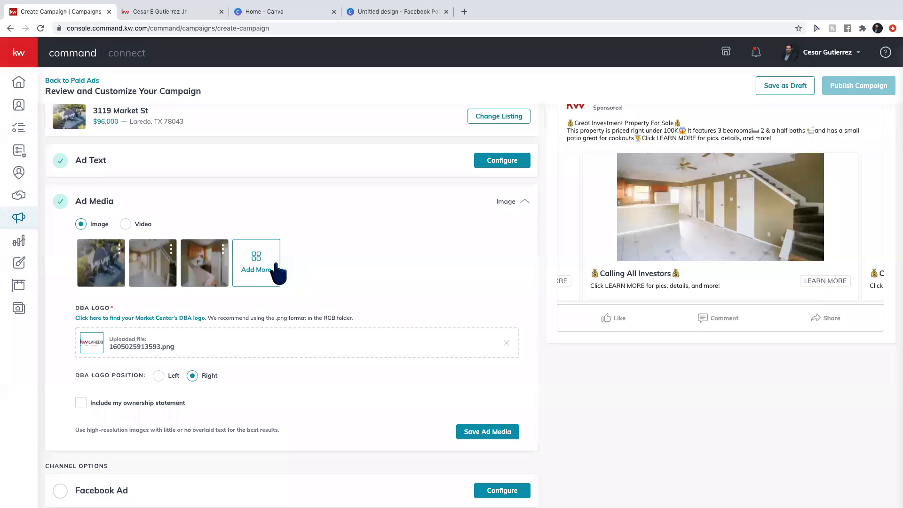
Add a cropped empty-room photo, include the ownership statement, and open the Facebook Ad settings.
left_click(260, 269)
left_click(495, 369)
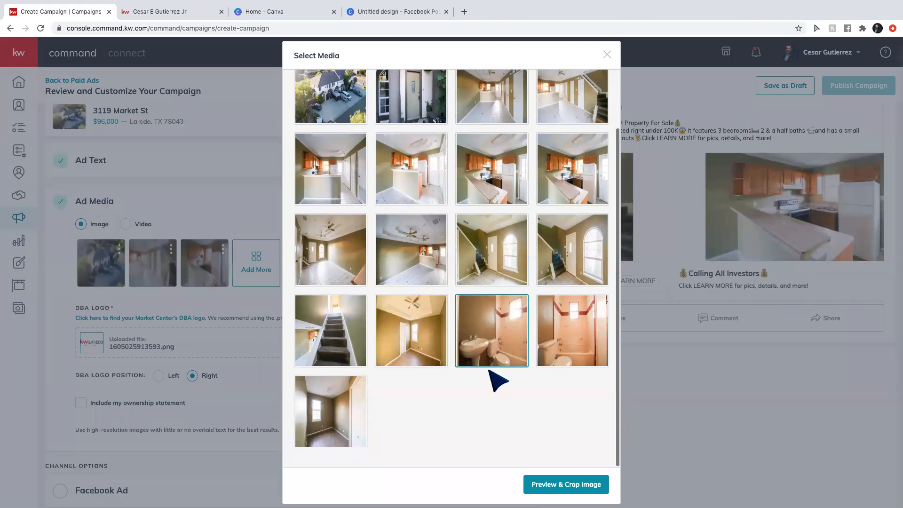
scroll(449, 324, "up", 2)
scroll(445, 314, "down", 2)
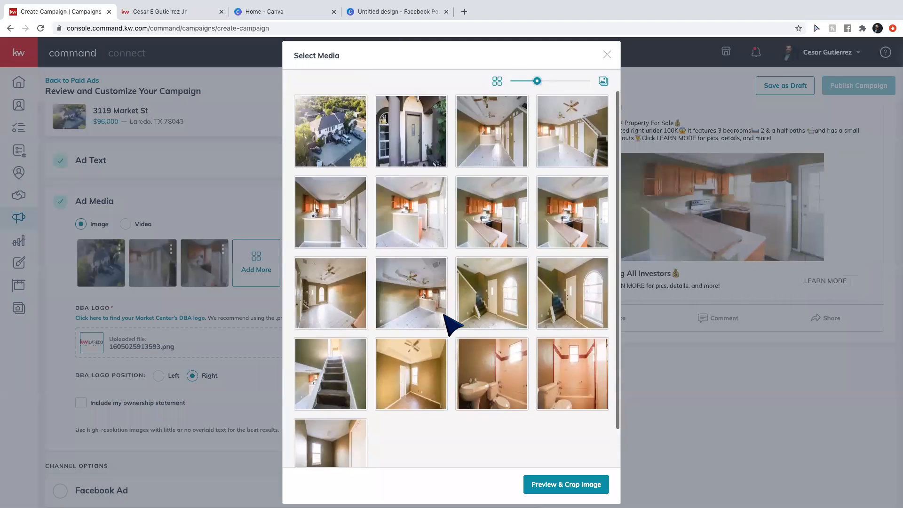
left_click(442, 314)
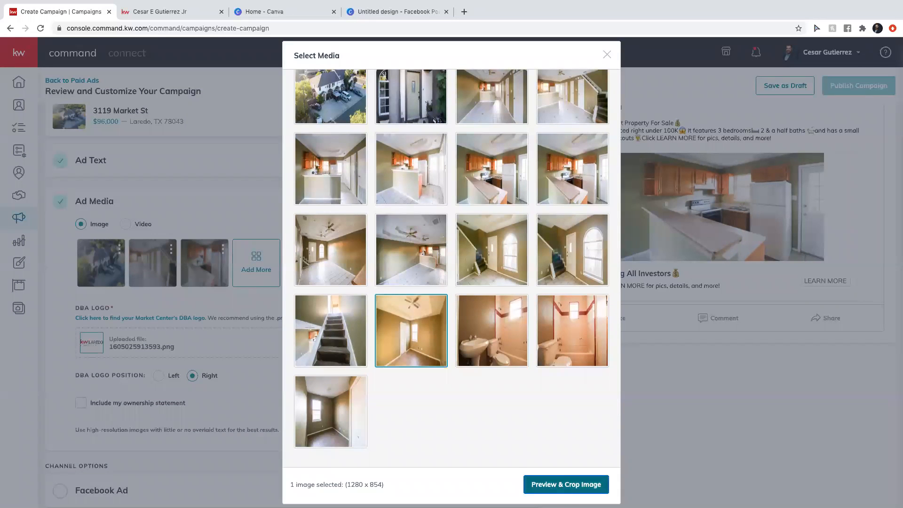
left_click(570, 489)
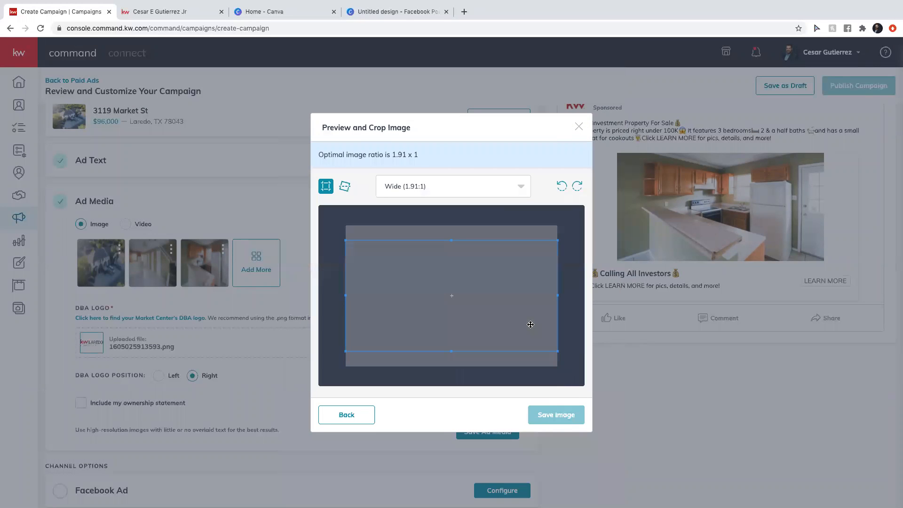
left_click_drag(510, 297, 512, 327)
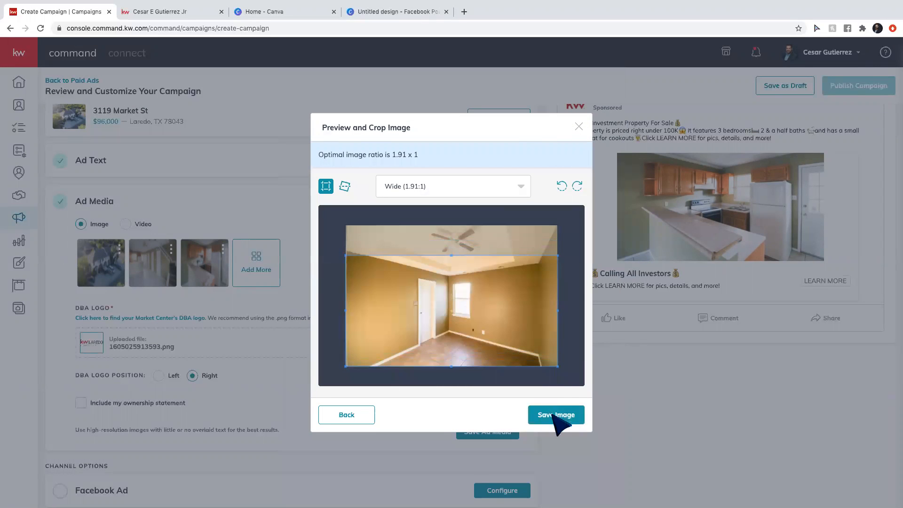
left_click(555, 416)
scroll(377, 288, "down", 1)
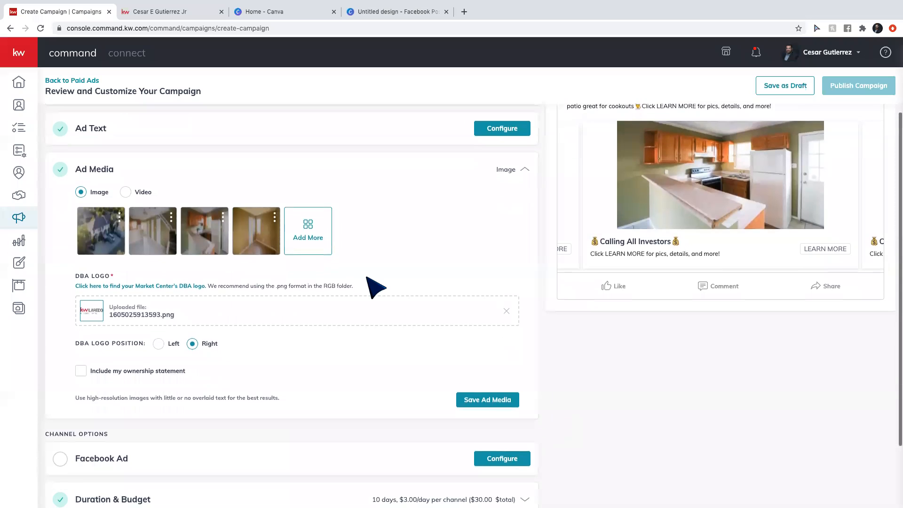
left_click(80, 370)
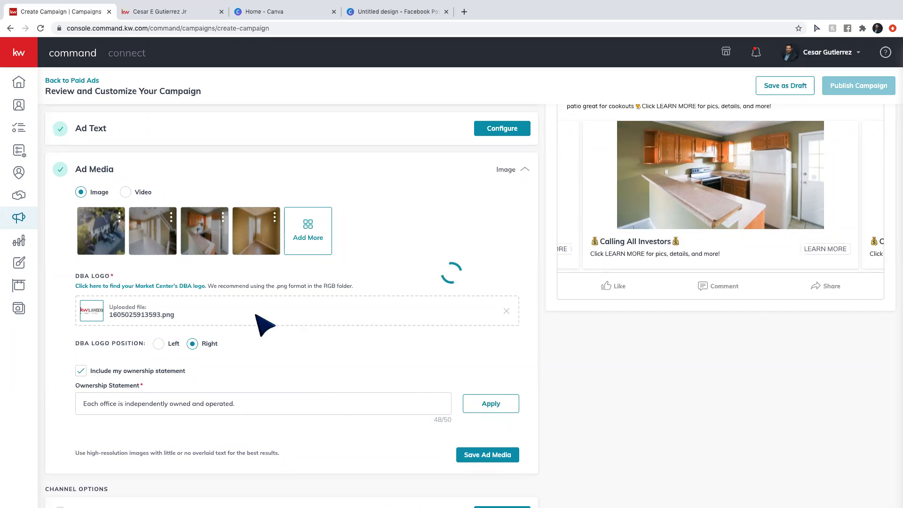
left_click(514, 338)
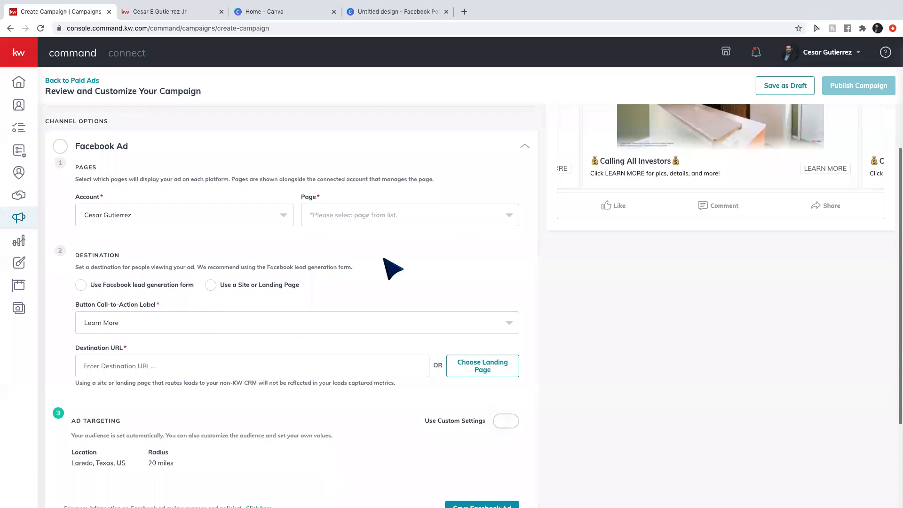
Choose the agent's Realtor page as the Facebook page the ad posts from.
left_click(366, 216)
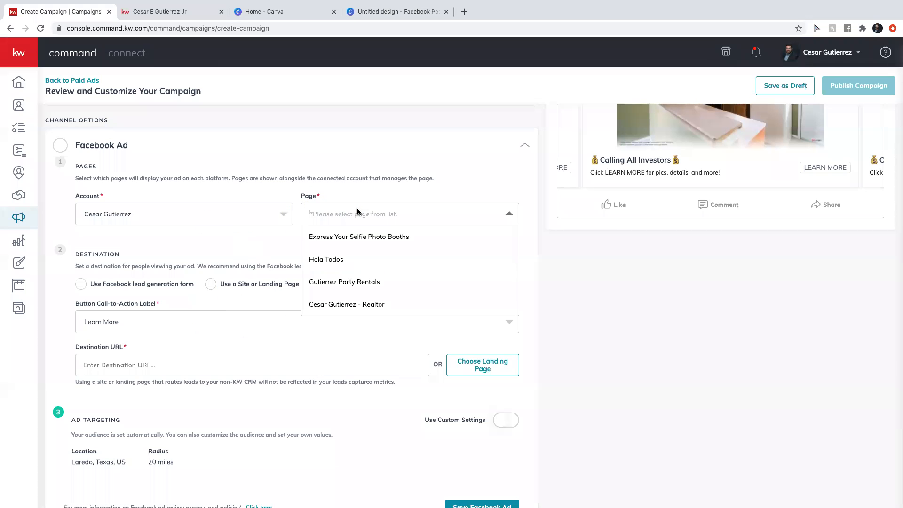
left_click(354, 304)
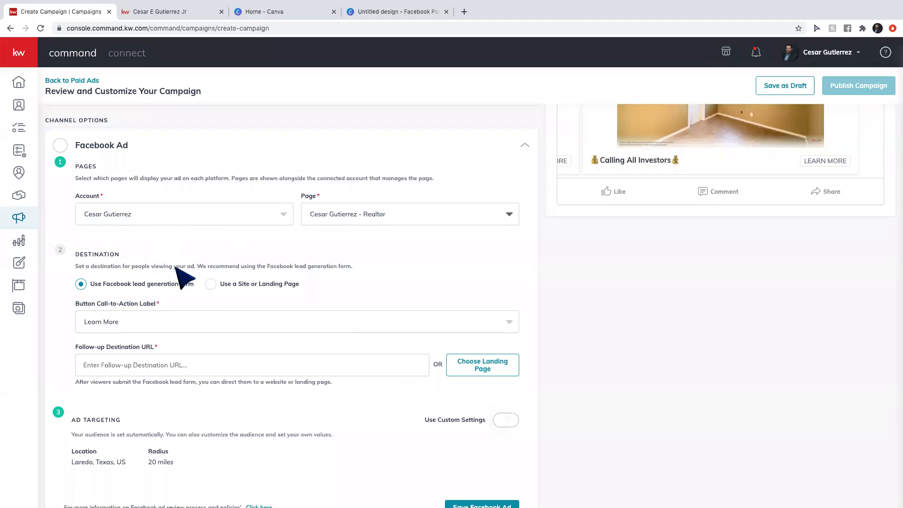
scroll(184, 266, "down", 1)
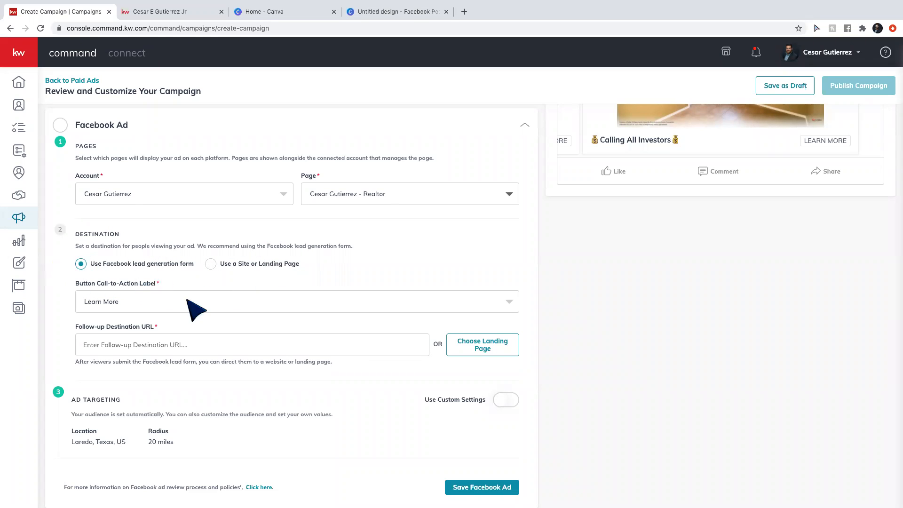
left_click(517, 343)
scroll(388, 268, "down", 5)
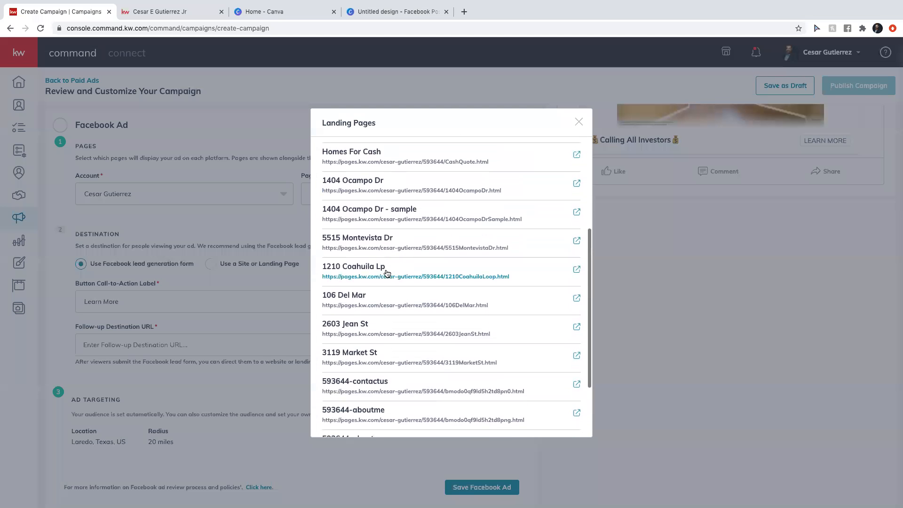
left_click(372, 356)
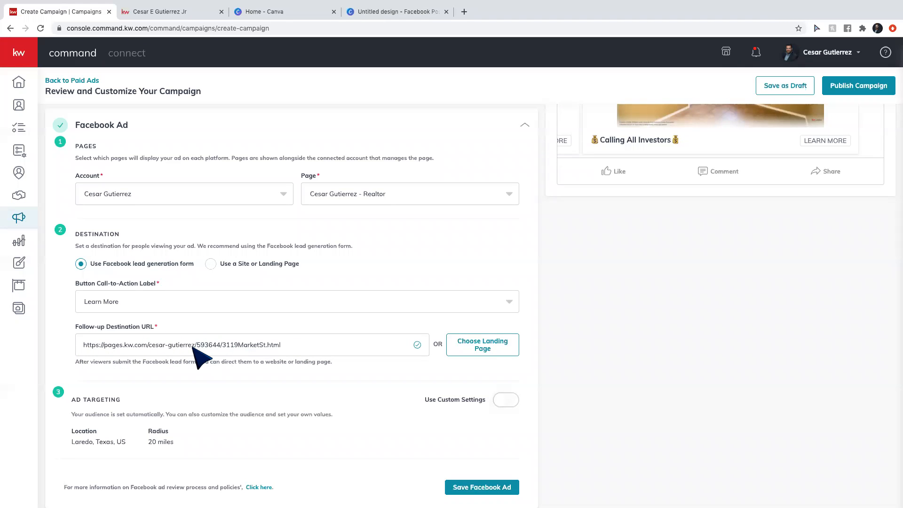
scroll(200, 358, "down", 3)
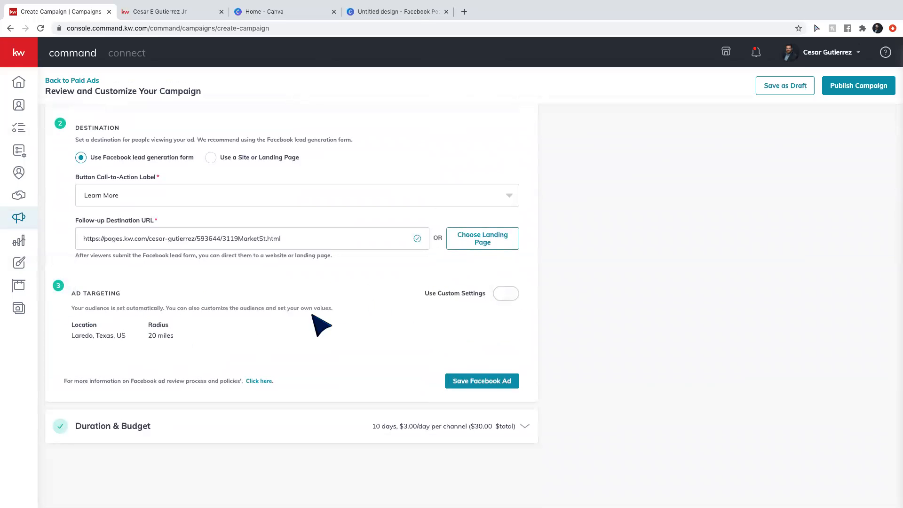
Switch ad targeting to custom and scroll through the Expert Targeting interest categories.
left_click(505, 294)
scroll(254, 334, "down", 1)
scroll(257, 334, "down", 2)
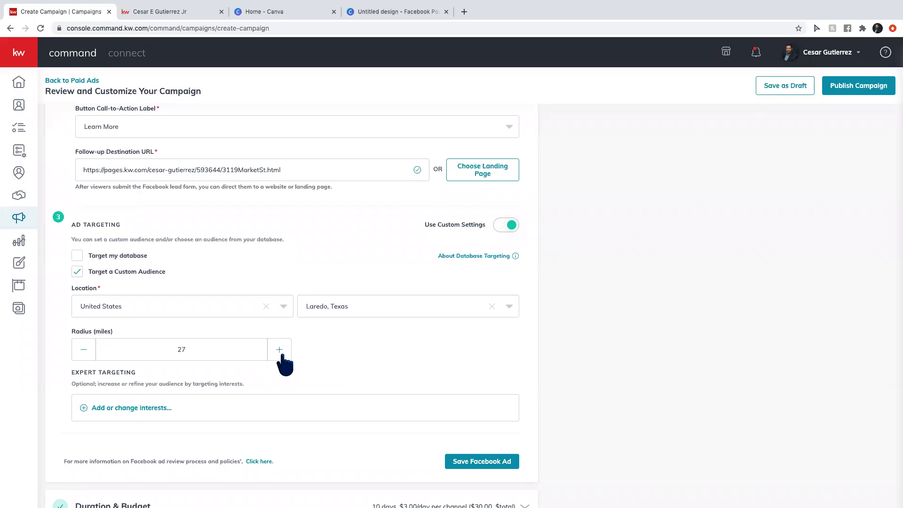
left_click(115, 409)
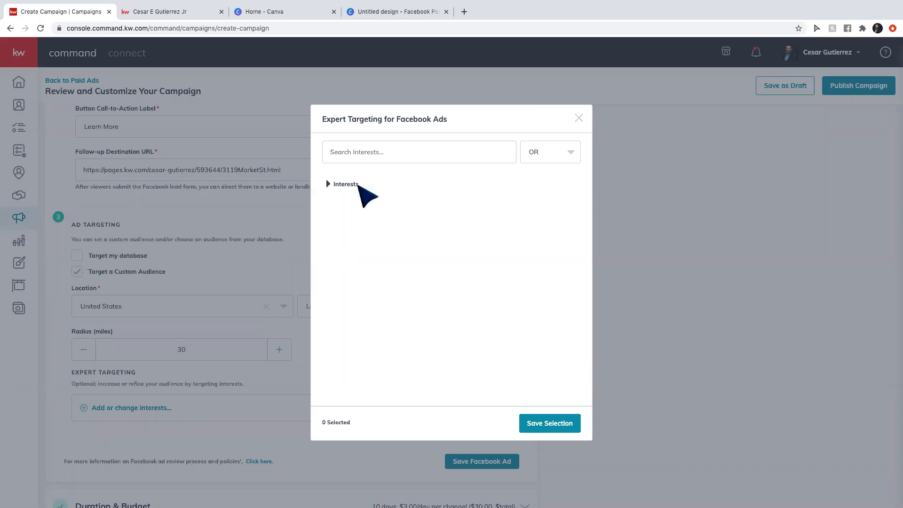
left_click(352, 194)
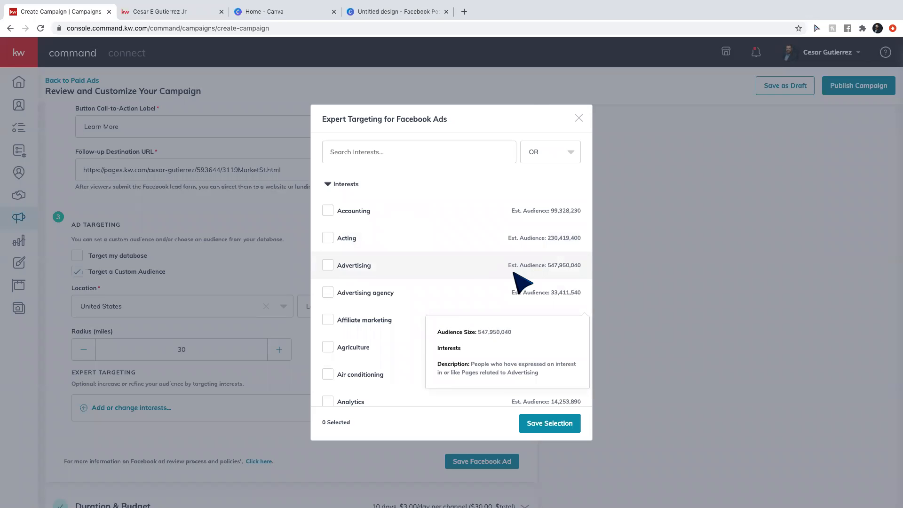
scroll(522, 283, "down", 5)
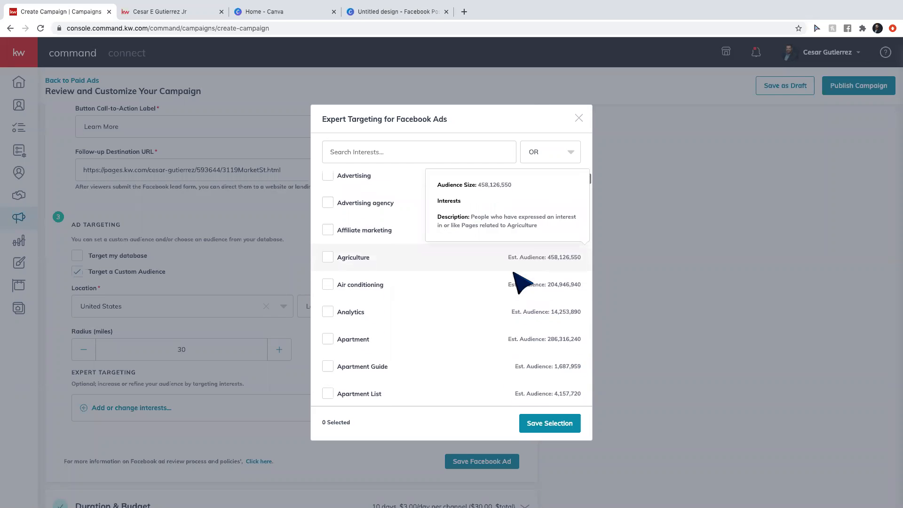
scroll(522, 282, "down", 4)
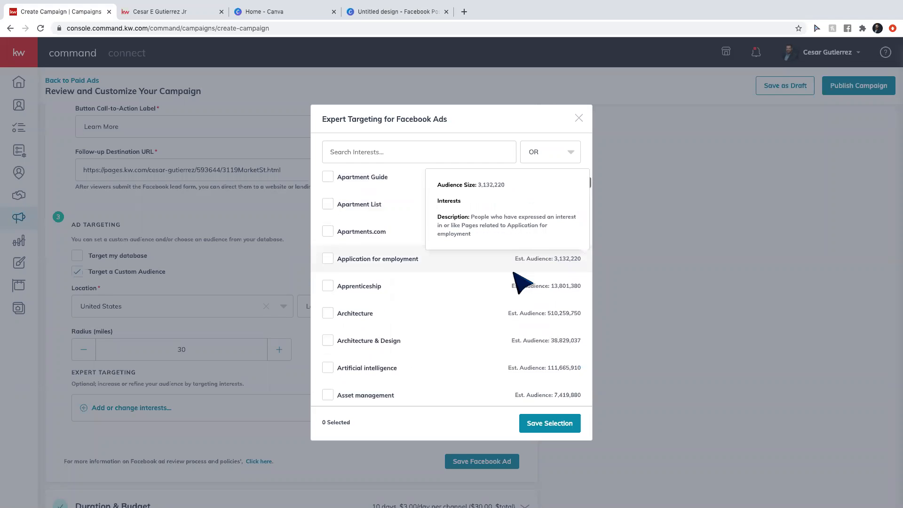
scroll(521, 283, "down", 5)
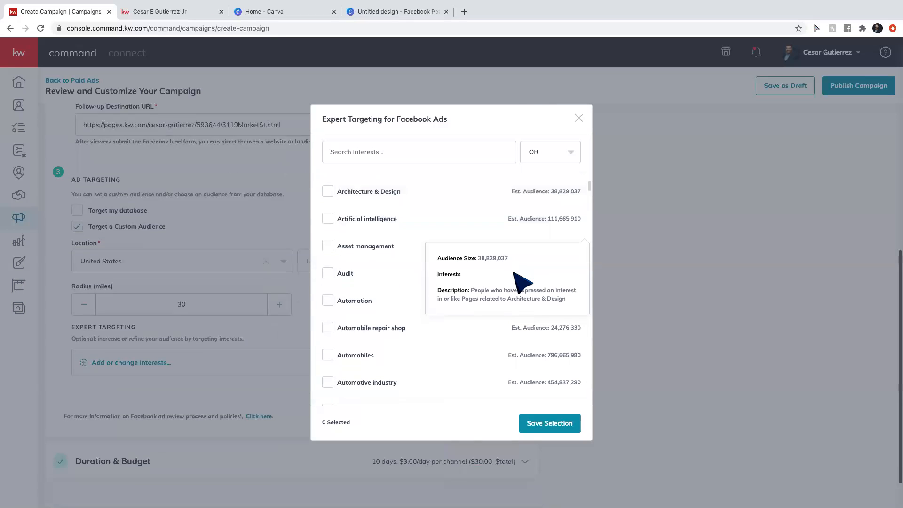
scroll(435, 319, "down", 4)
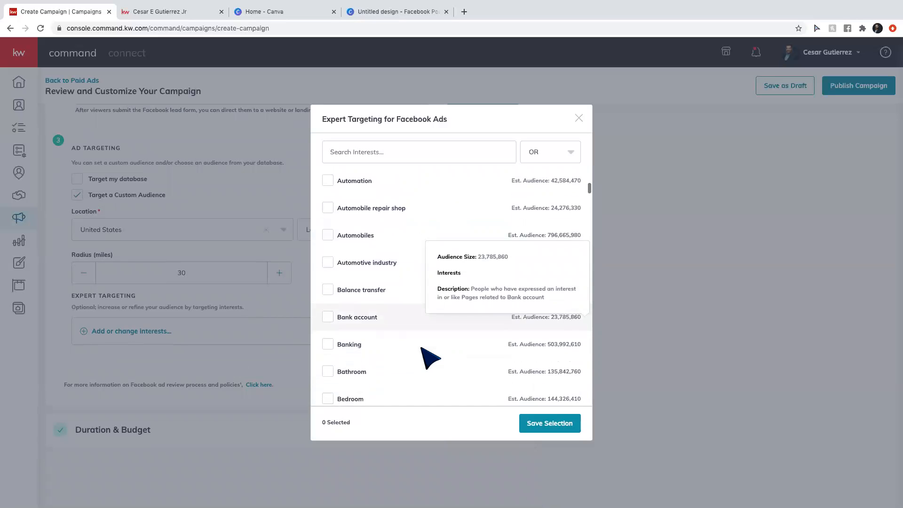
scroll(422, 349, "down", 5)
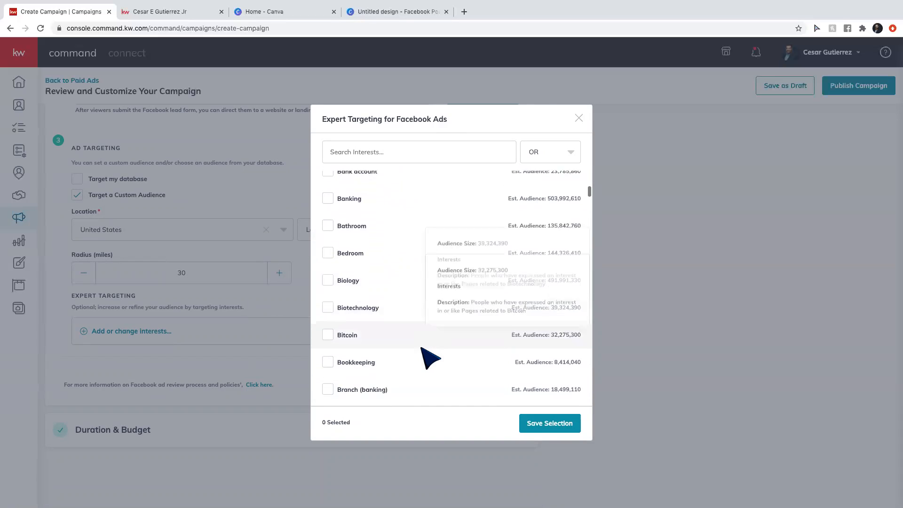
scroll(430, 359, "down", 5)
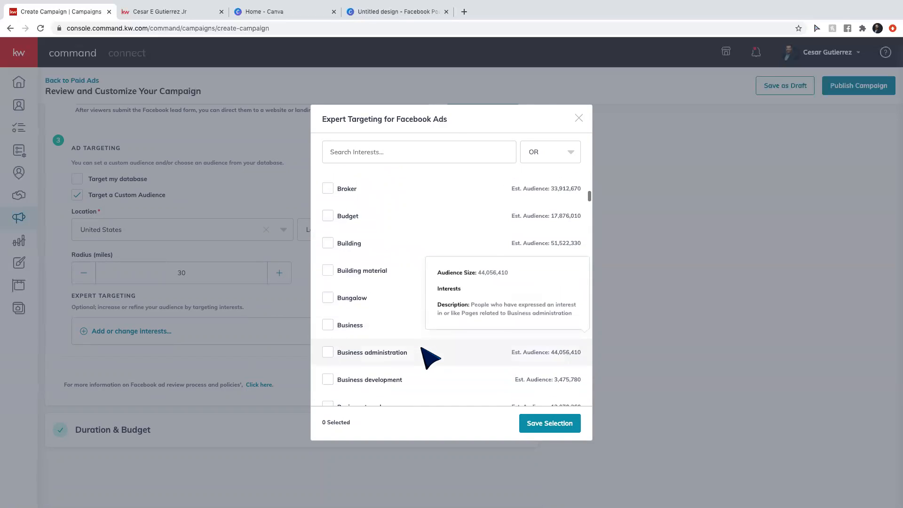
scroll(430, 359, "down", 5)
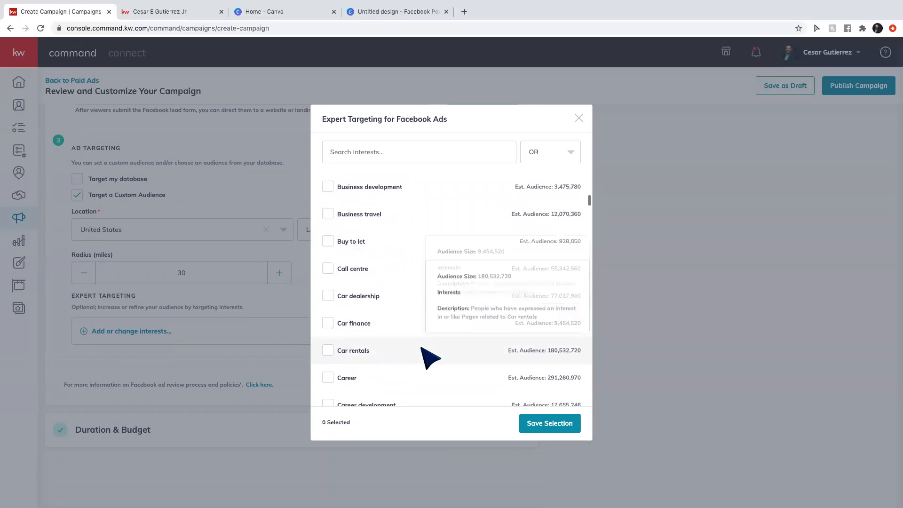
scroll(430, 358, "down", 5)
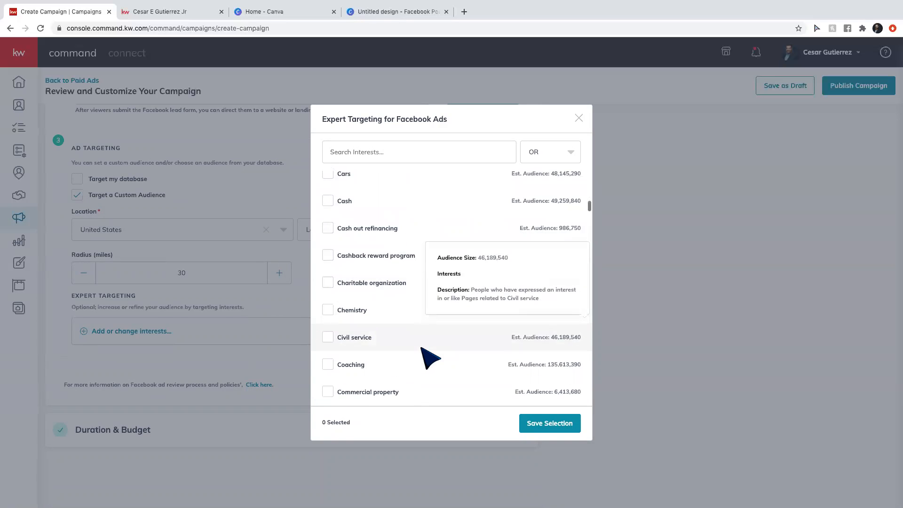
scroll(430, 359, "down", 4)
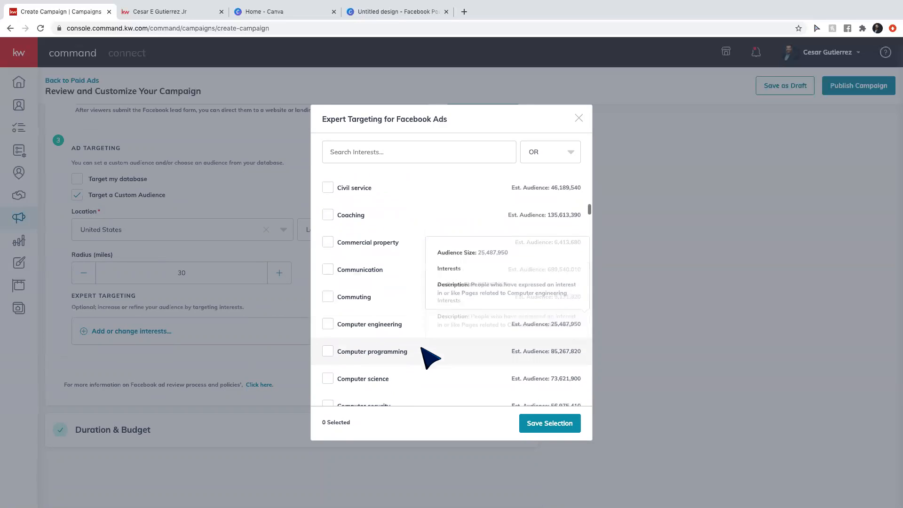
scroll(423, 349, "down", 5)
Search for and add realtor.com, Trulia and Zillow as targeted interests.
left_click(375, 161)
type("realtor")
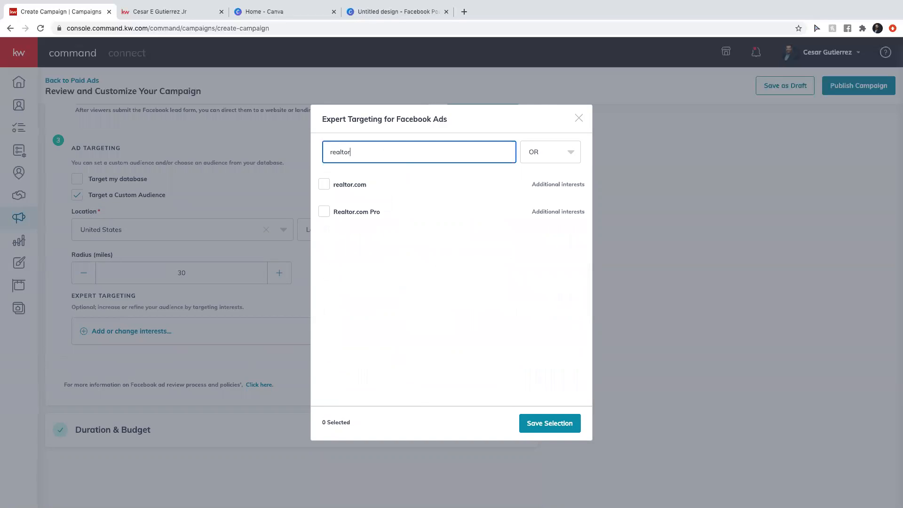
left_click(324, 184)
mouse_move(377, 223)
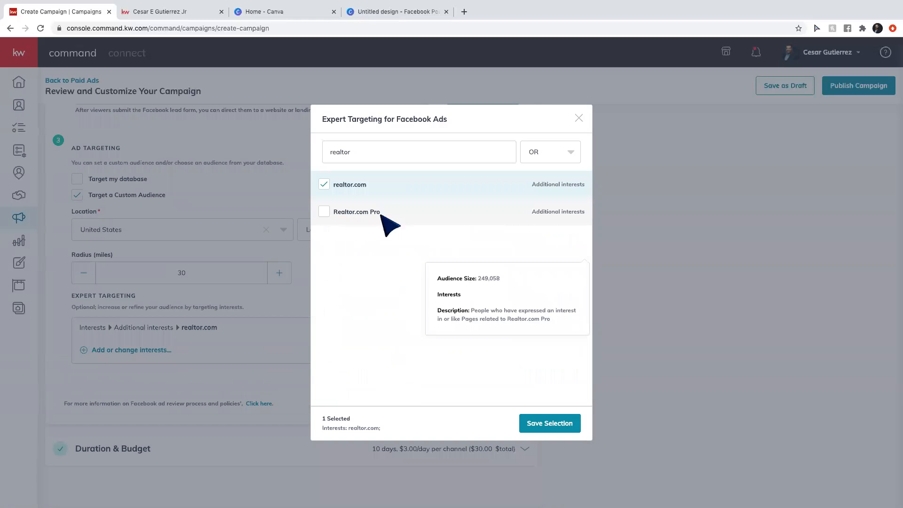
double_click(358, 152)
type("trulko")
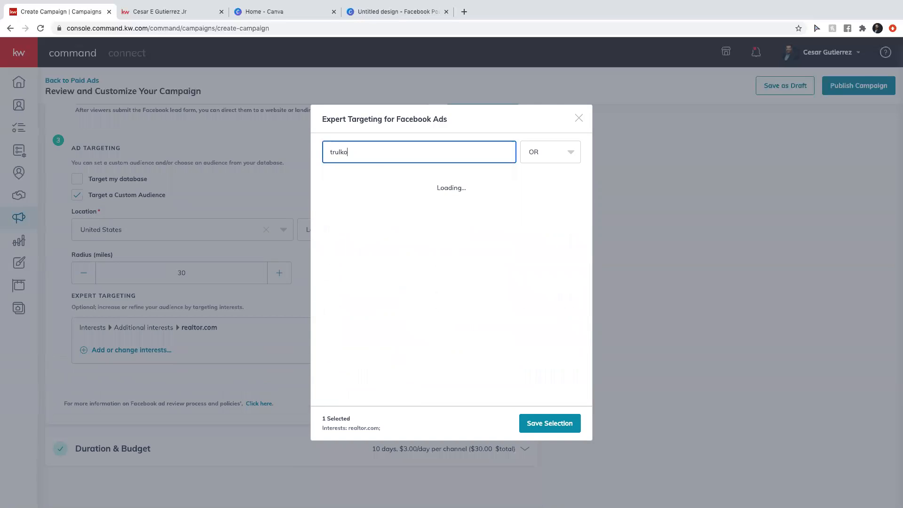
key("BackSpace")
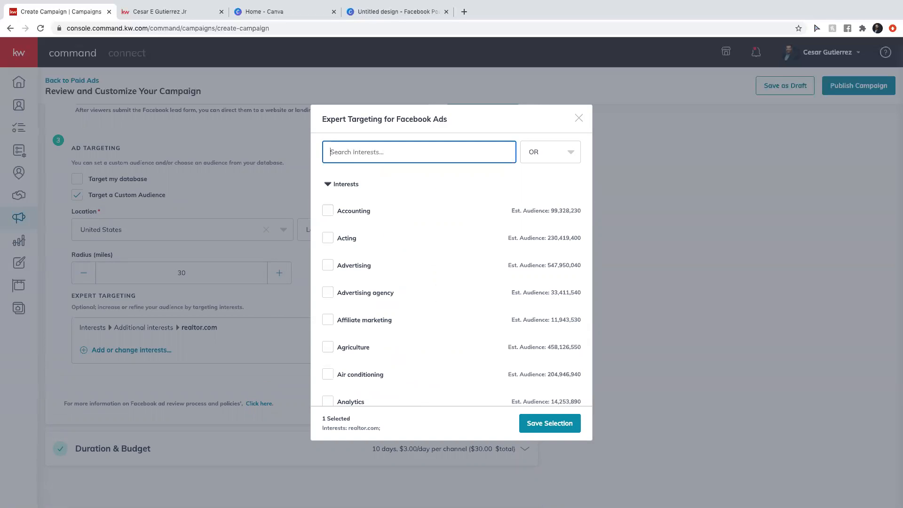
type("trulia")
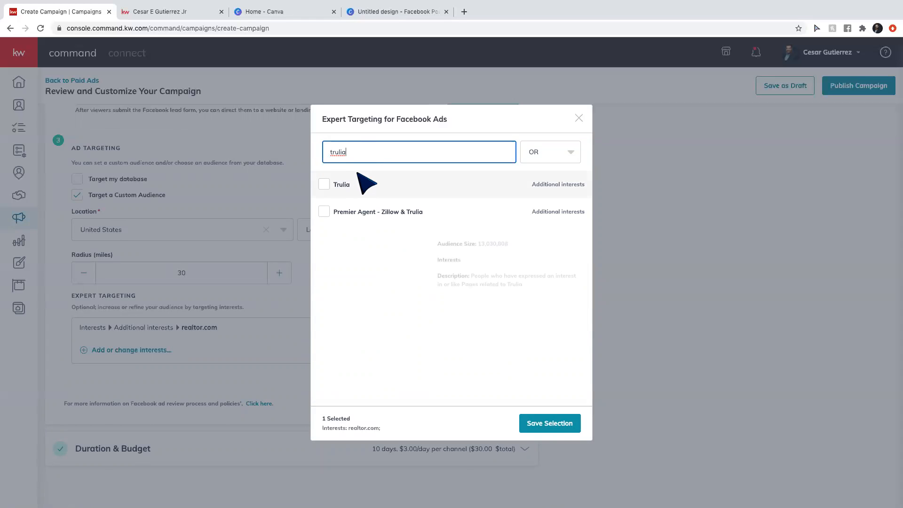
left_click(350, 185)
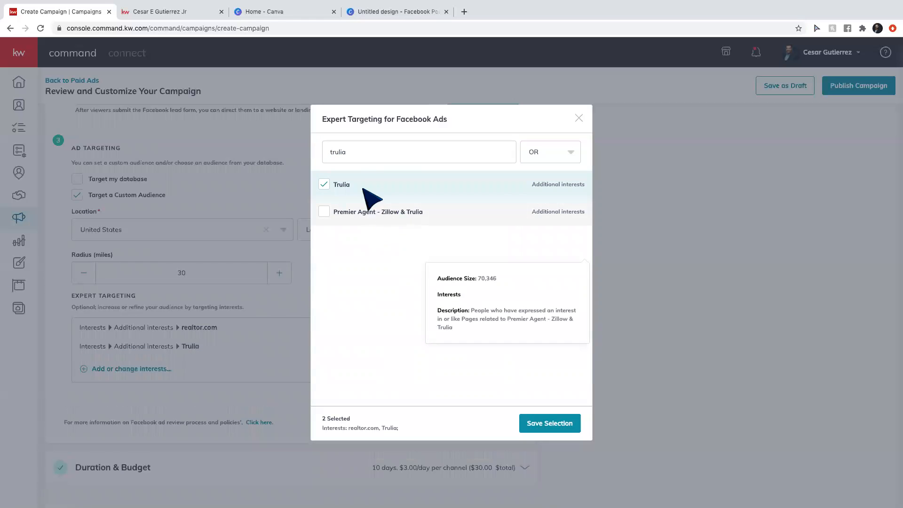
left_click(361, 148)
type("zillow")
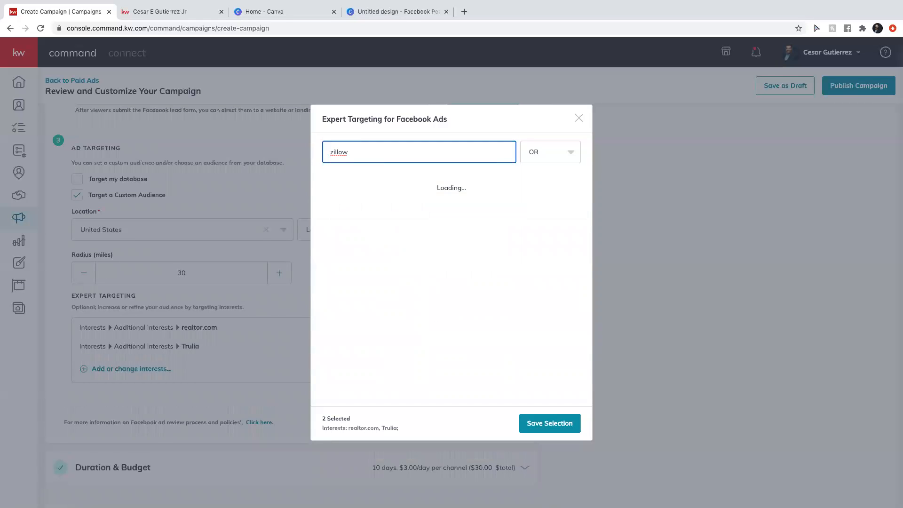
left_click(346, 186)
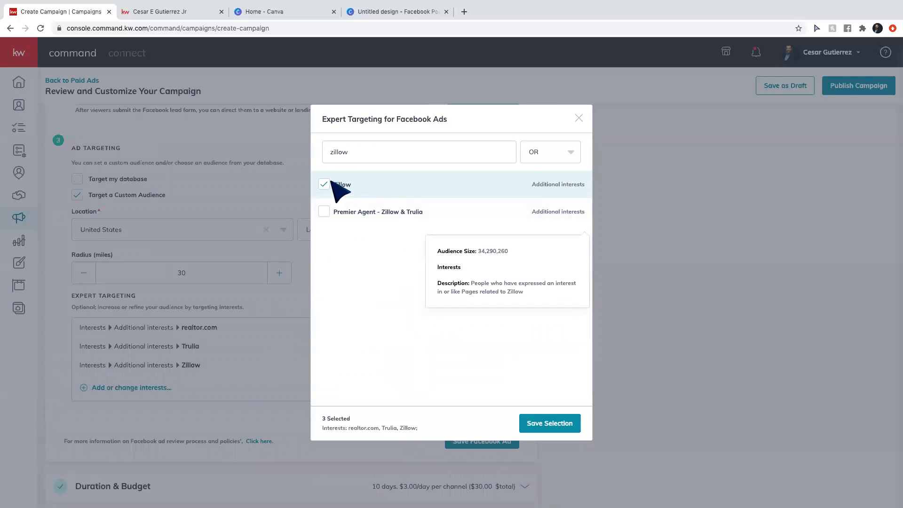
Add First-time buyer, First-time home buyer grant, Mortgage loans and Mortgage calculator, then clear the search.
double_click(361, 151)
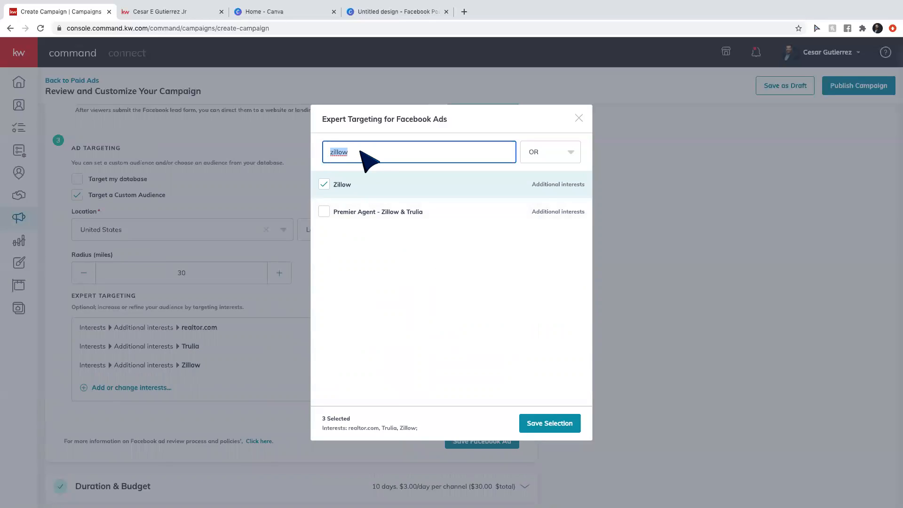
type("first-")
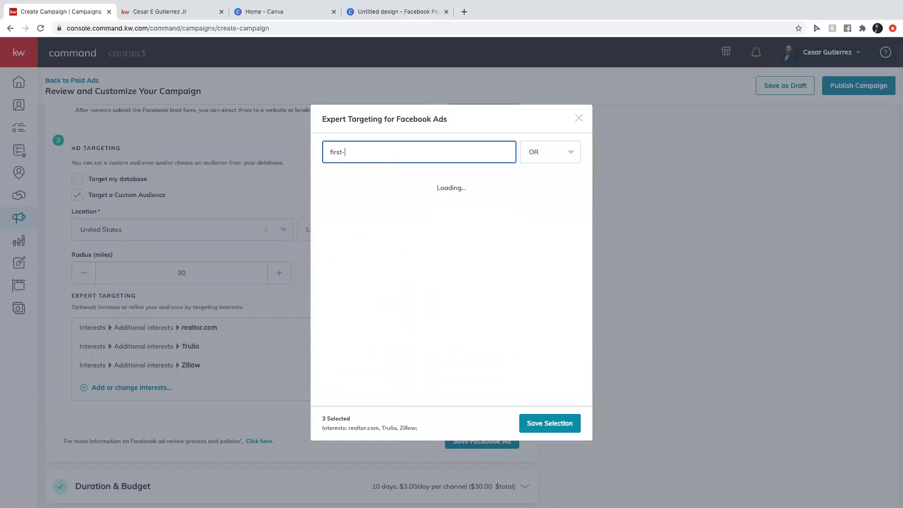
left_click(361, 186)
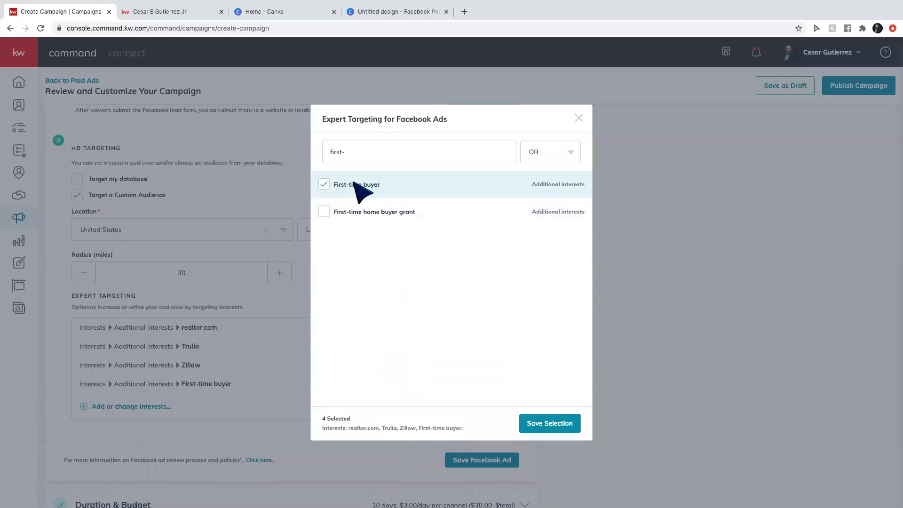
left_click(358, 213)
double_click(359, 149)
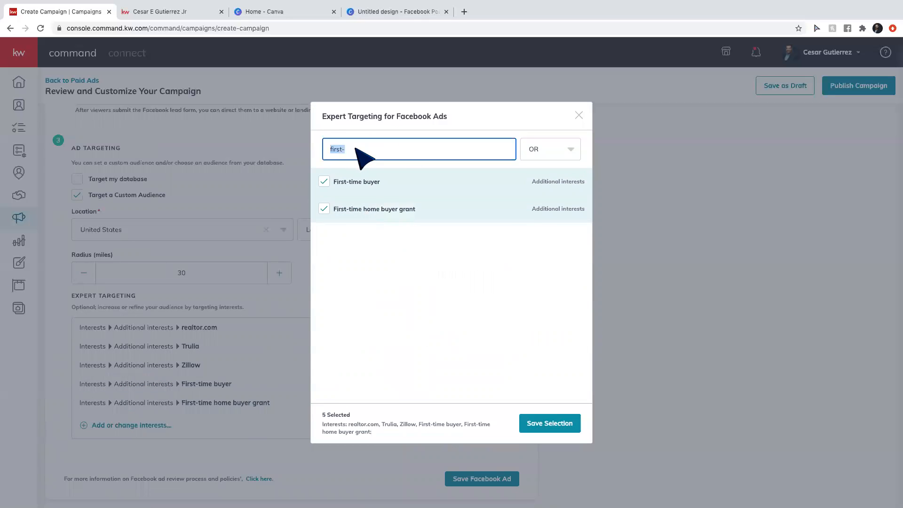
type("mort")
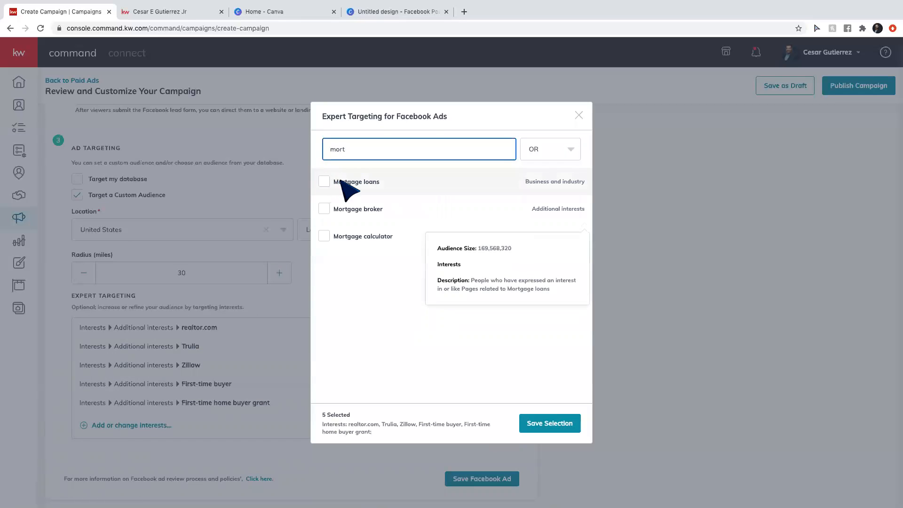
left_click(342, 182)
left_click(359, 237)
double_click(355, 150)
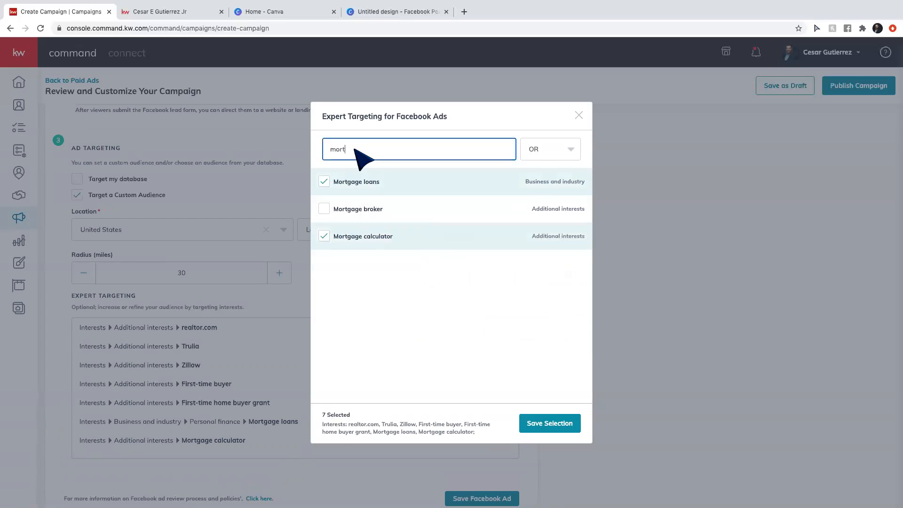
key("BackSpace")
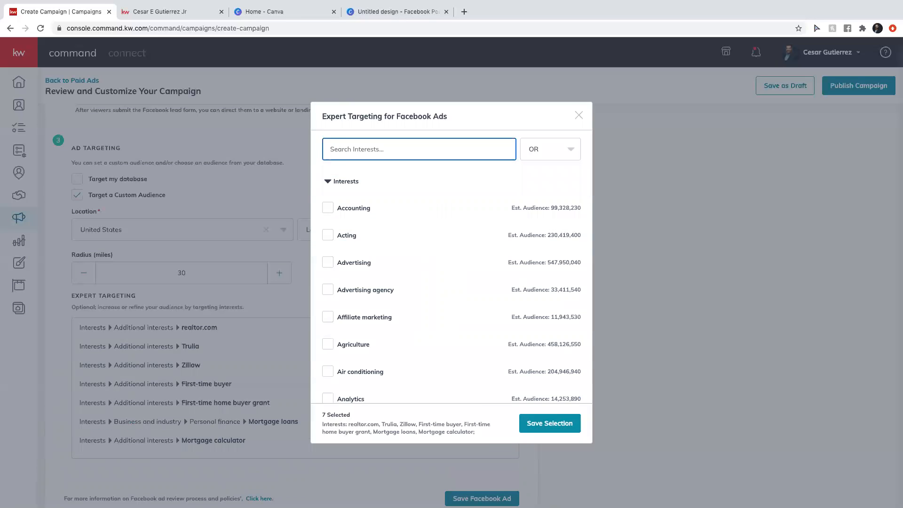
Browse the full interest list and add Creative real estate investing and Fixer-upper.
scroll(397, 315, "down", 5)
scroll(397, 315, "down", 10)
scroll(398, 314, "down", 10)
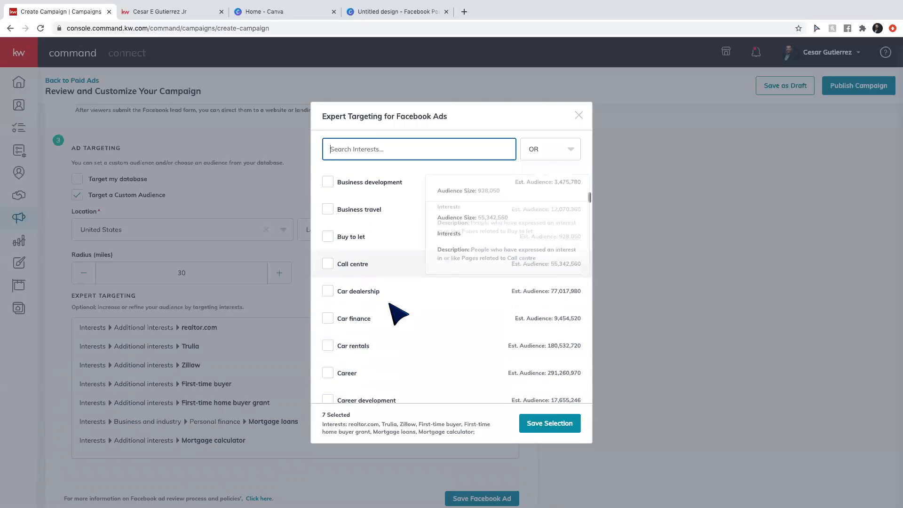
scroll(398, 314, "down", 4)
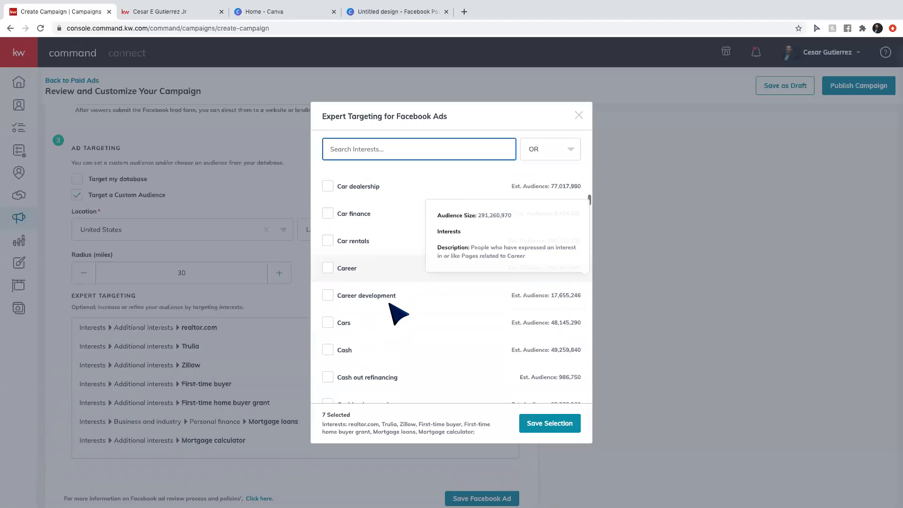
scroll(398, 314, "down", 10)
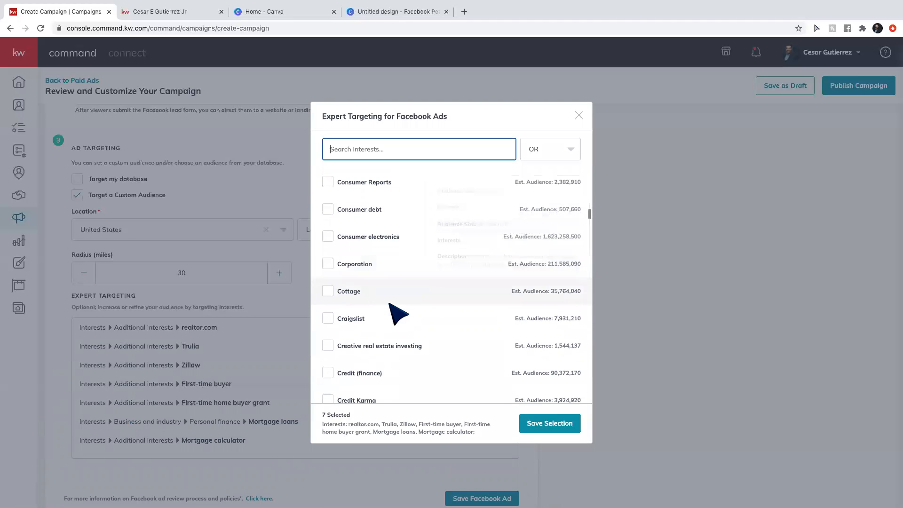
scroll(398, 313, "down", 3)
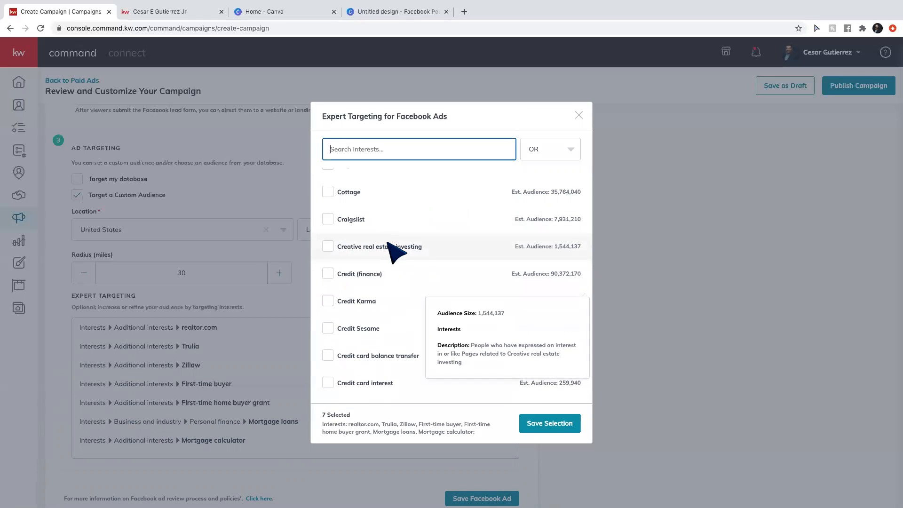
left_click(375, 250)
scroll(387, 303, "down", 3)
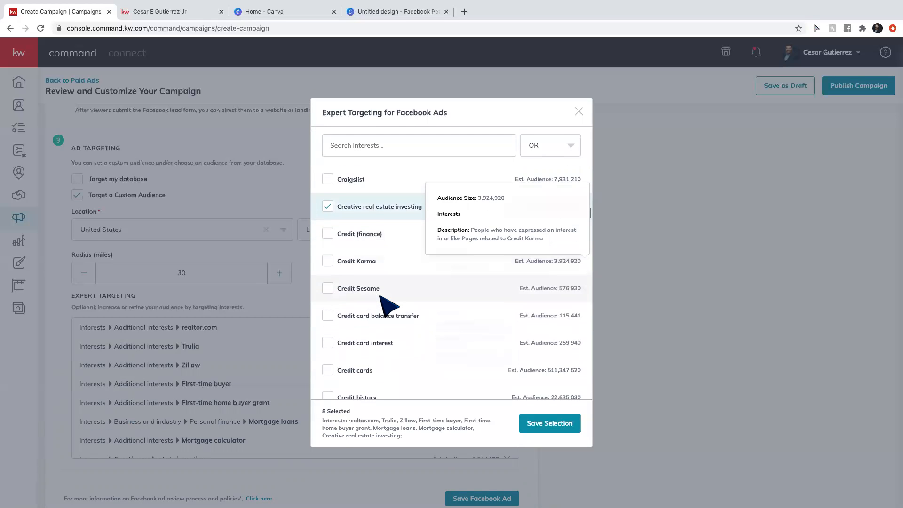
scroll(381, 297, "down", 3)
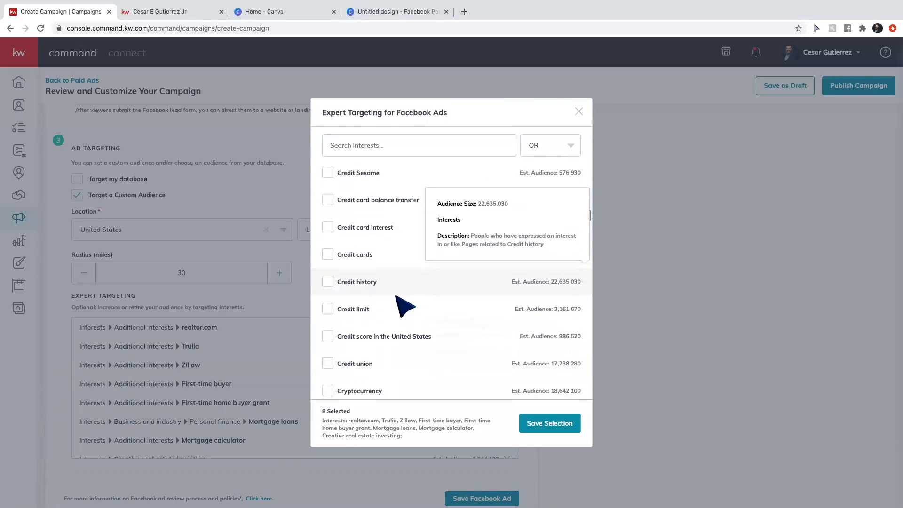
scroll(397, 297, "down", 3)
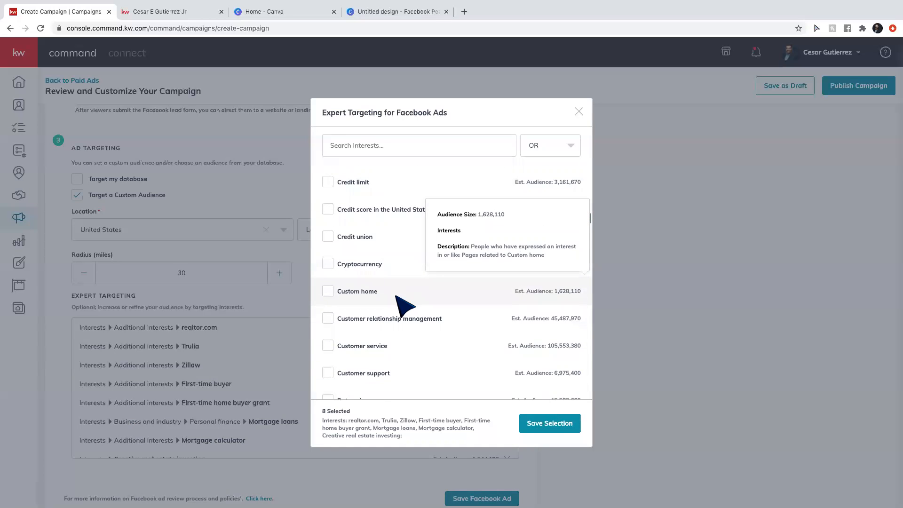
scroll(403, 306, "down", 8)
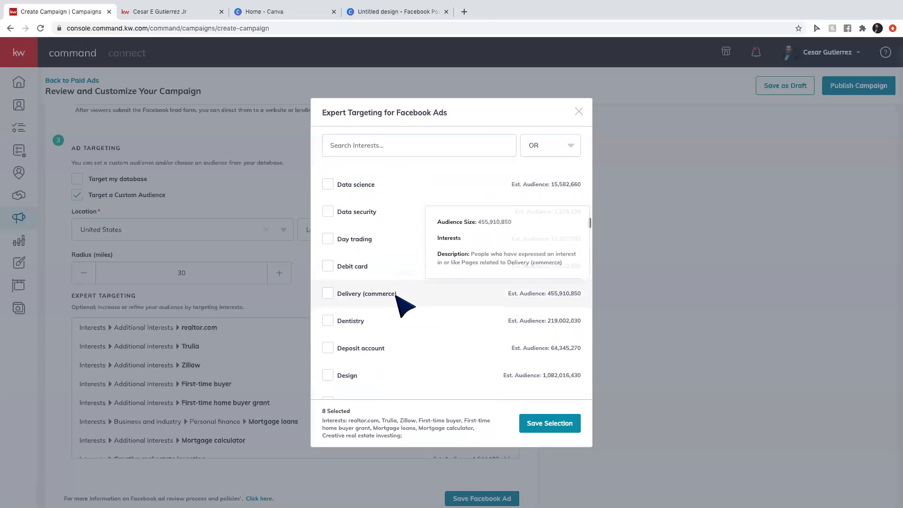
scroll(404, 307, "down", 8)
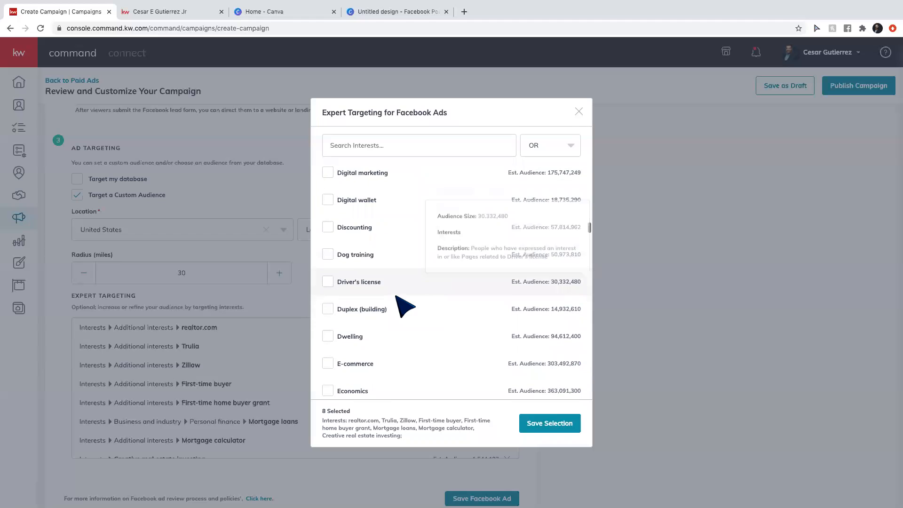
scroll(404, 307, "down", 8)
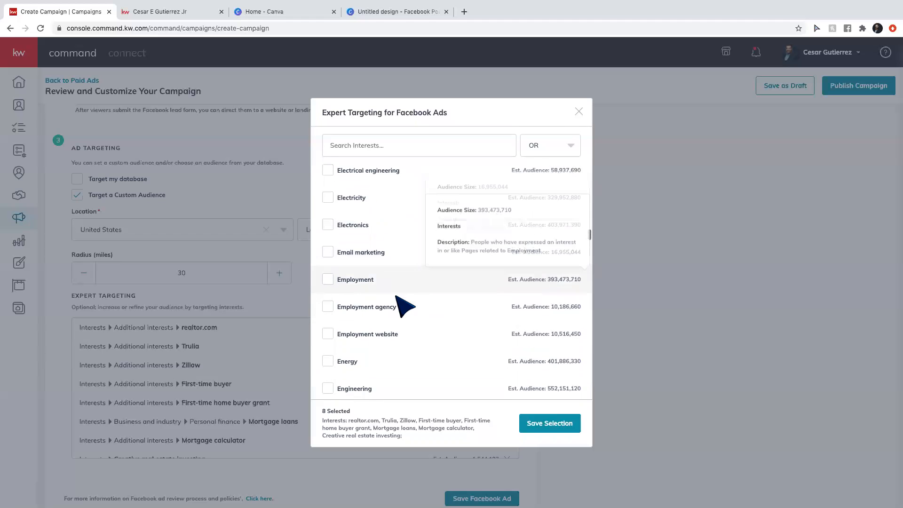
scroll(404, 306, "down", 5)
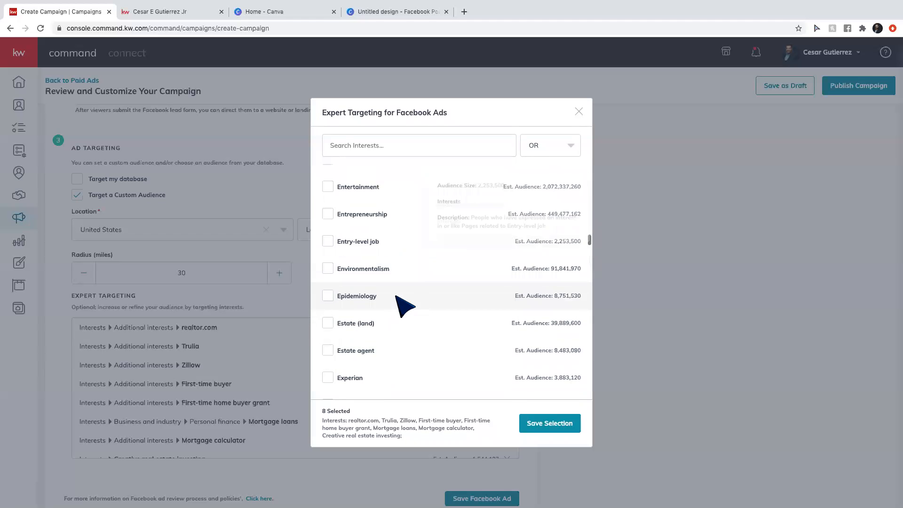
scroll(392, 266, "down", 2)
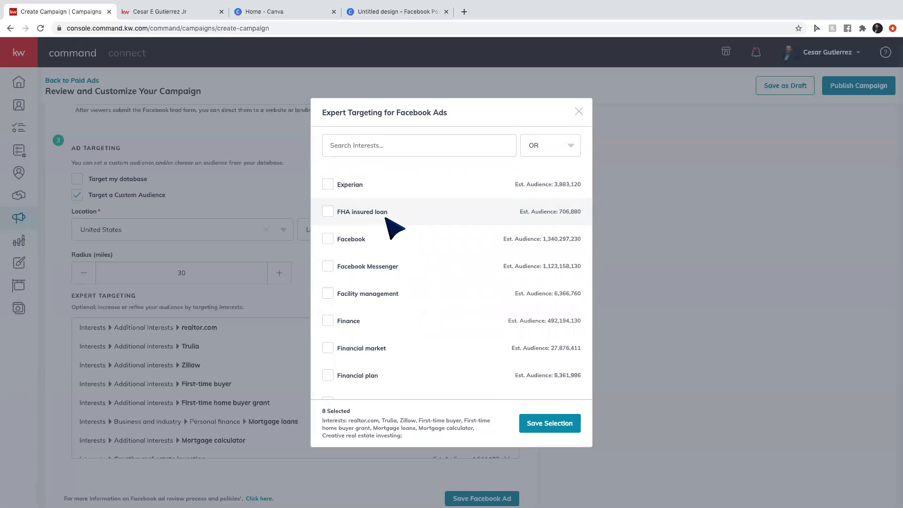
scroll(394, 231, "down", 2)
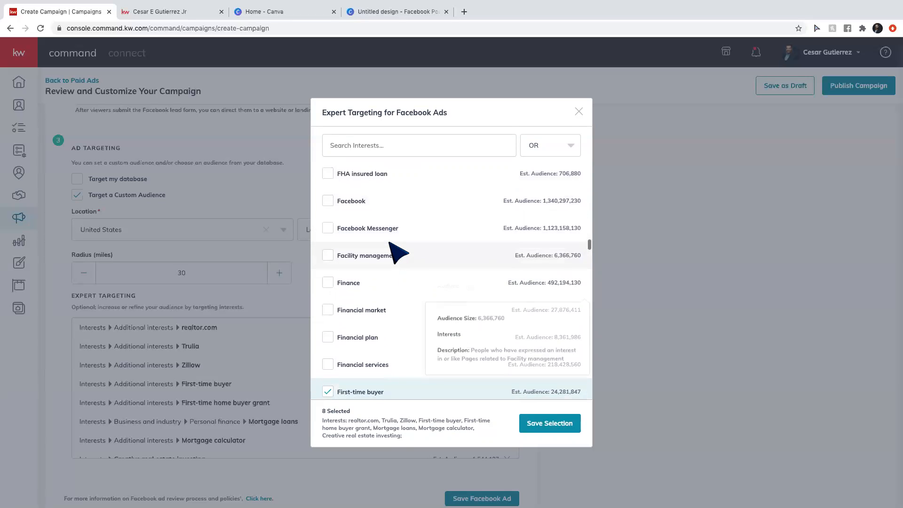
scroll(394, 244, "down", 5)
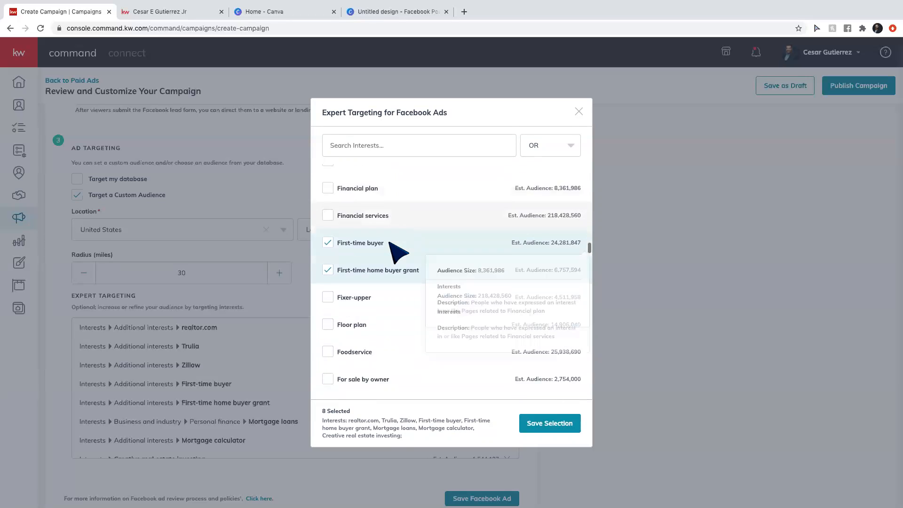
scroll(391, 243, "down", 1)
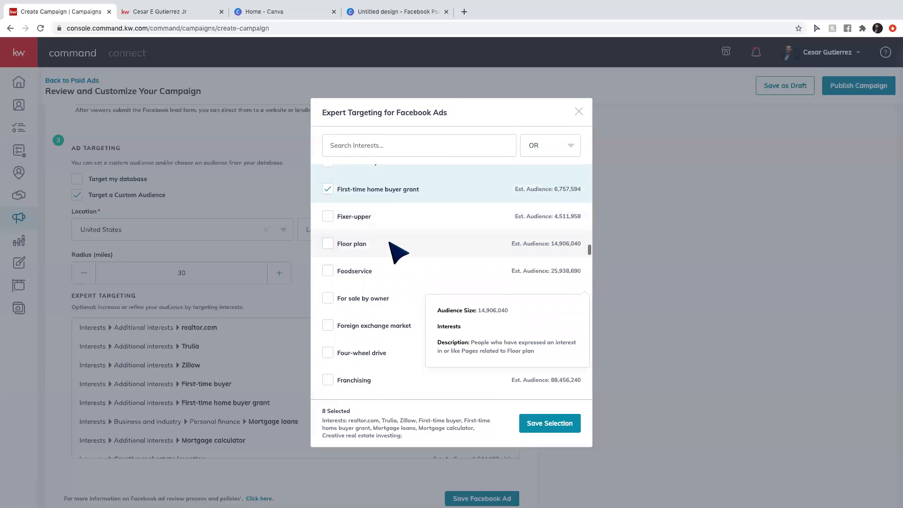
scroll(391, 243, "down", 2)
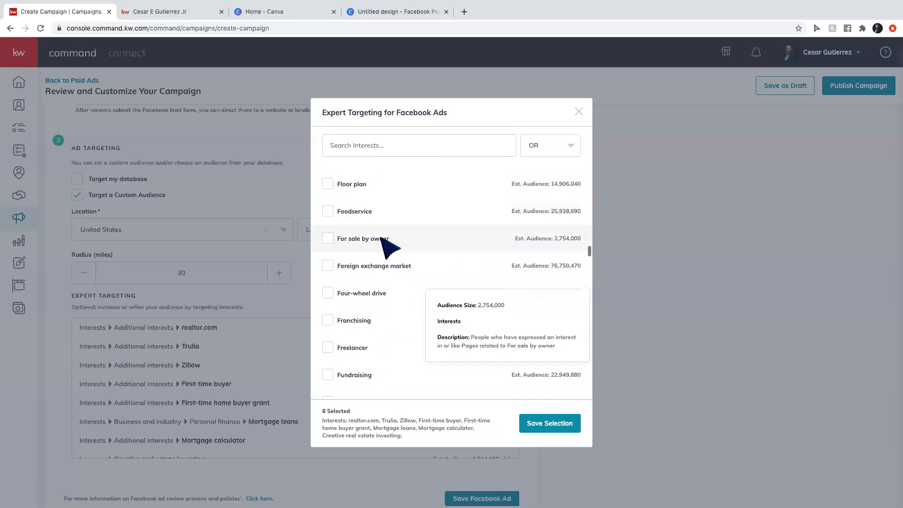
scroll(382, 238, "up", 1)
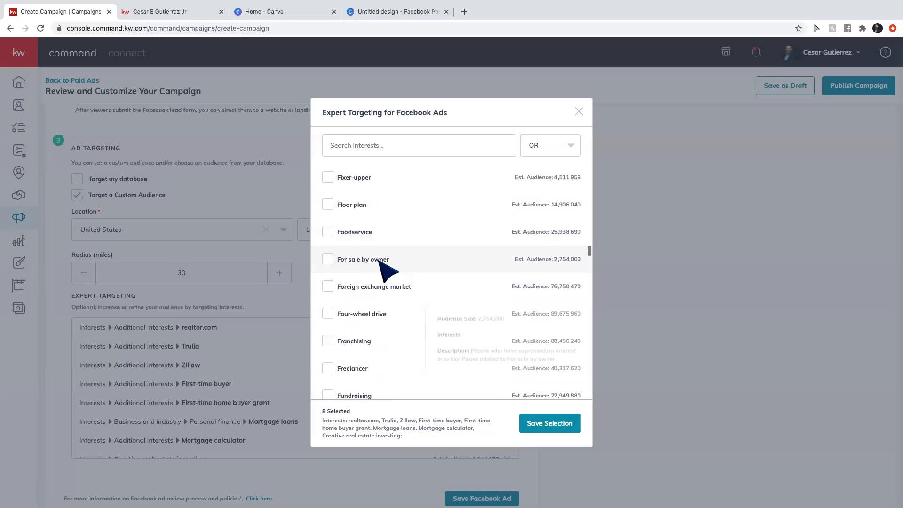
scroll(387, 271, "up", 1)
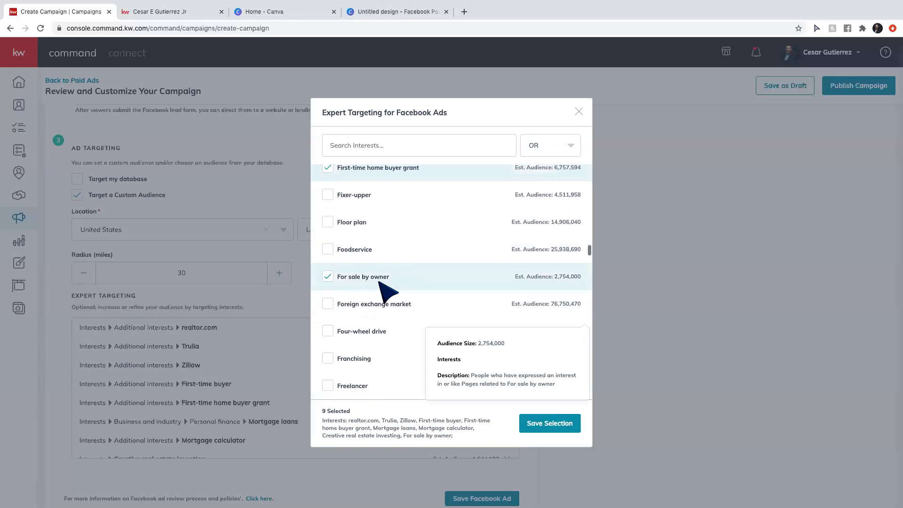
left_click(376, 196)
Add the Home, Homes.com, House, House Hunting and Interest rate interests.
scroll(391, 315, "down", 5)
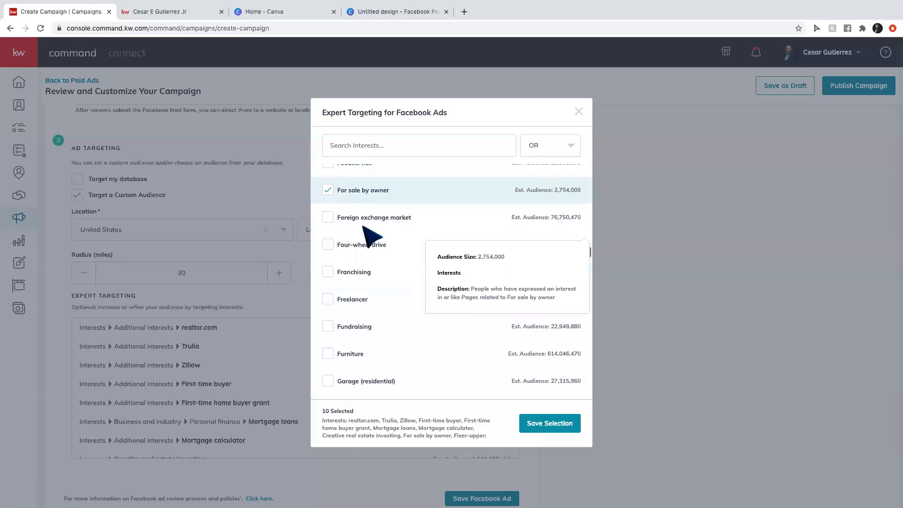
scroll(395, 367, "down", 2)
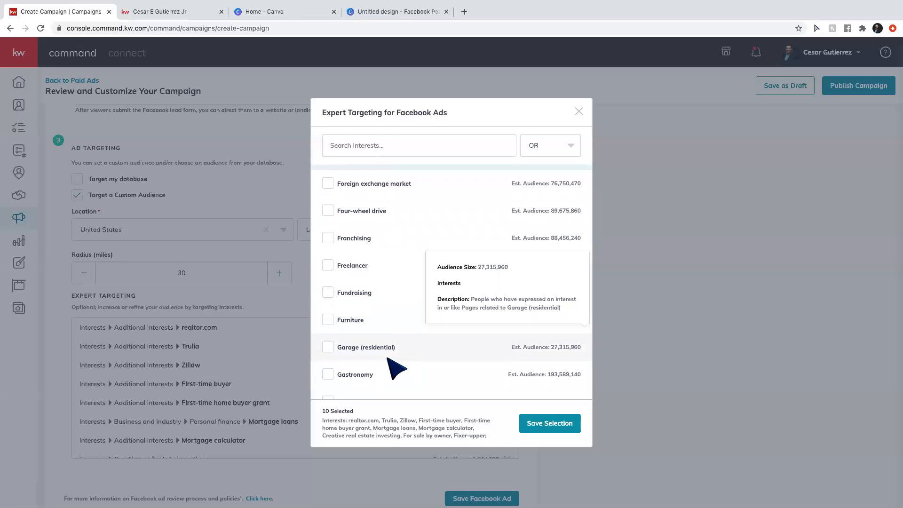
scroll(396, 368, "down", 9)
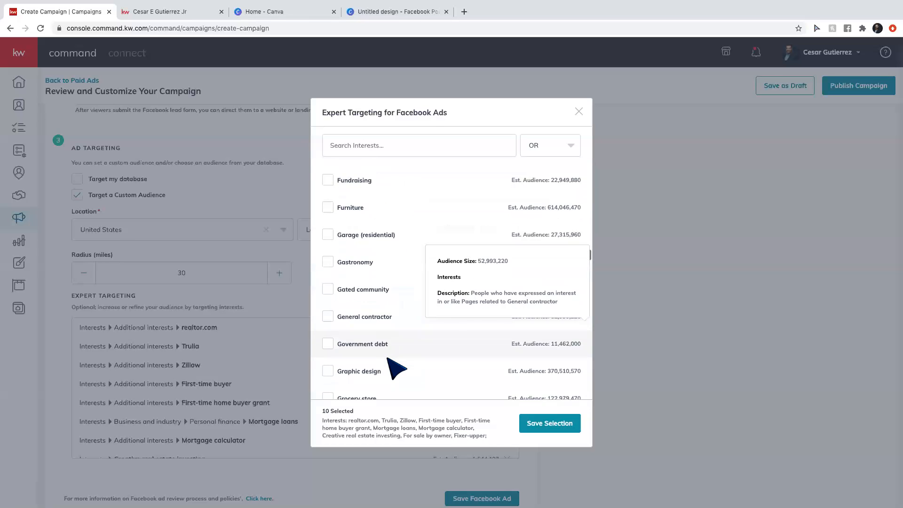
scroll(395, 368, "down", 3)
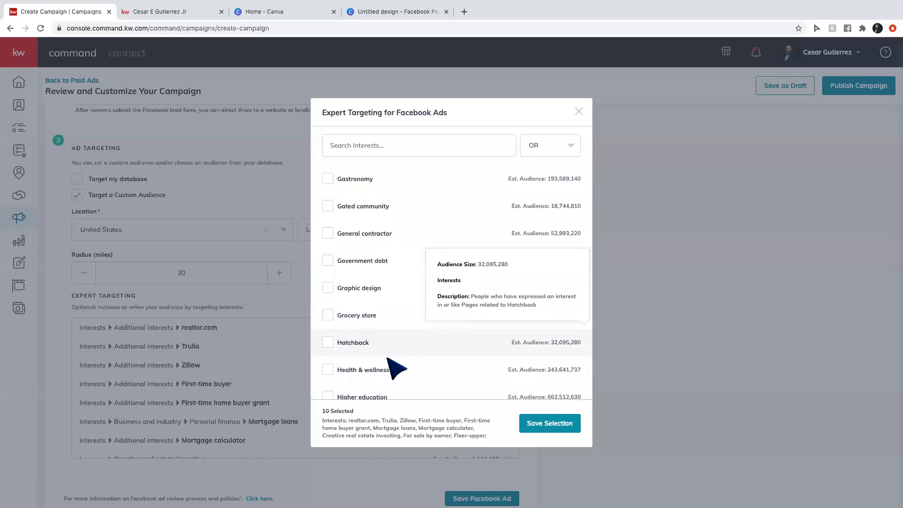
scroll(395, 368, "up", 1)
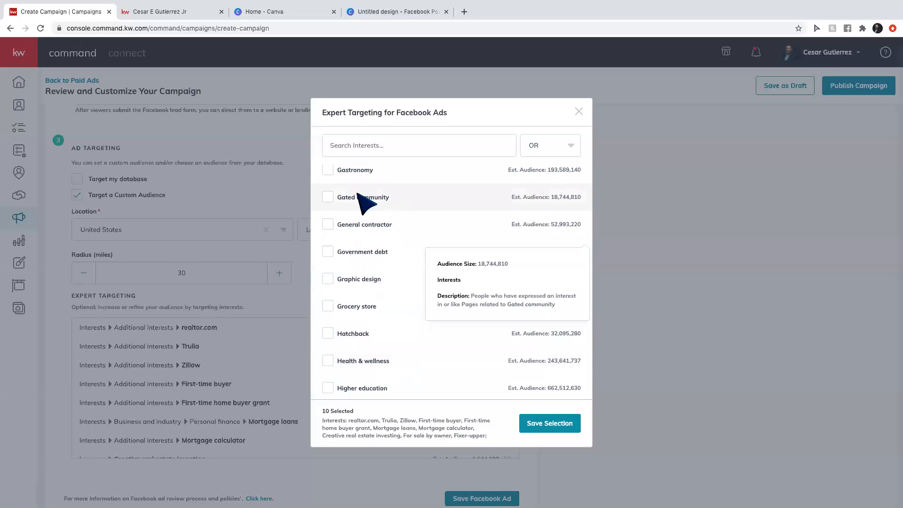
scroll(408, 317, "down", 8)
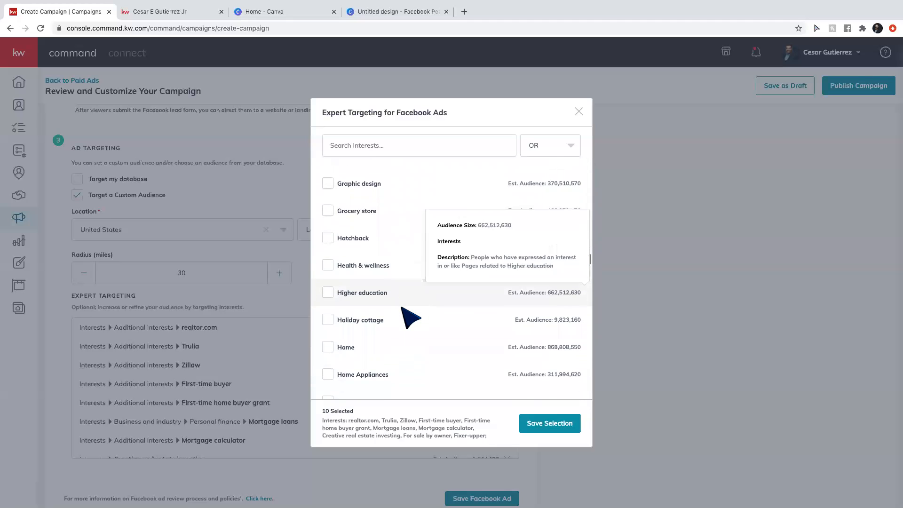
scroll(407, 316, "down", 5)
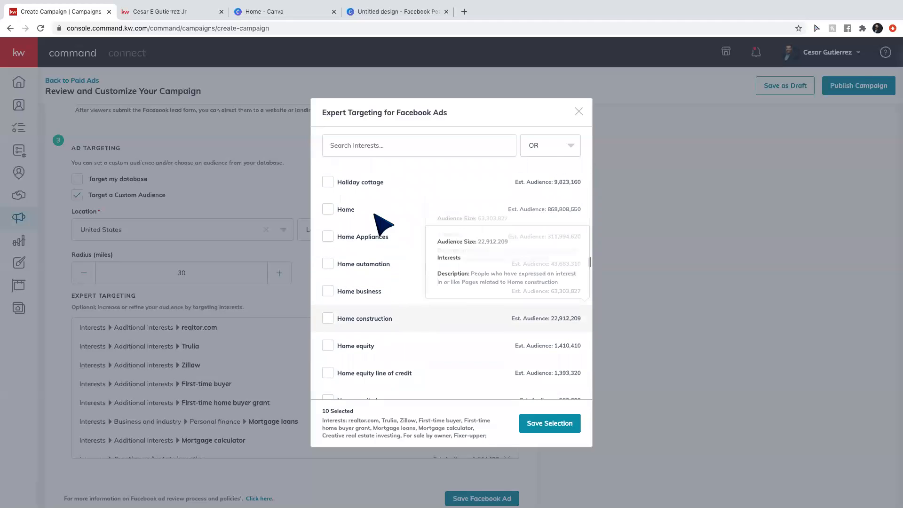
left_click(375, 218)
scroll(386, 310, "down", 8)
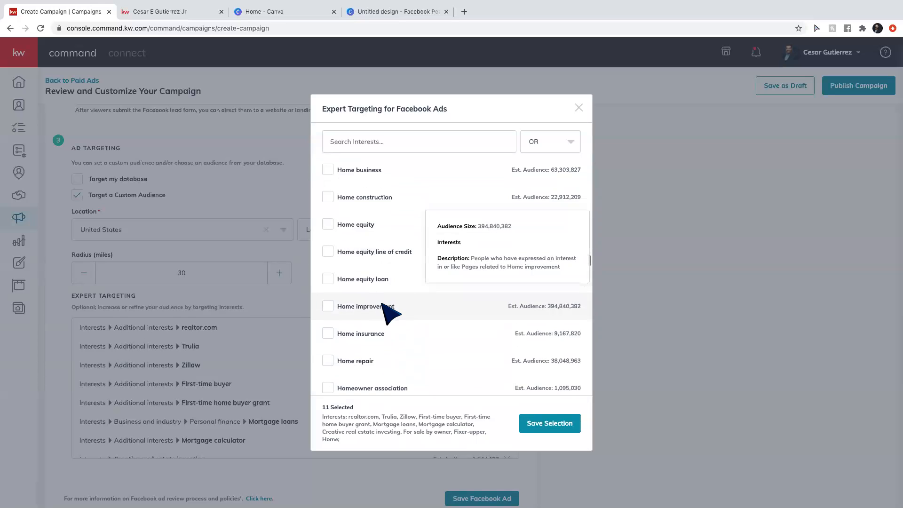
scroll(391, 313, "down", 1)
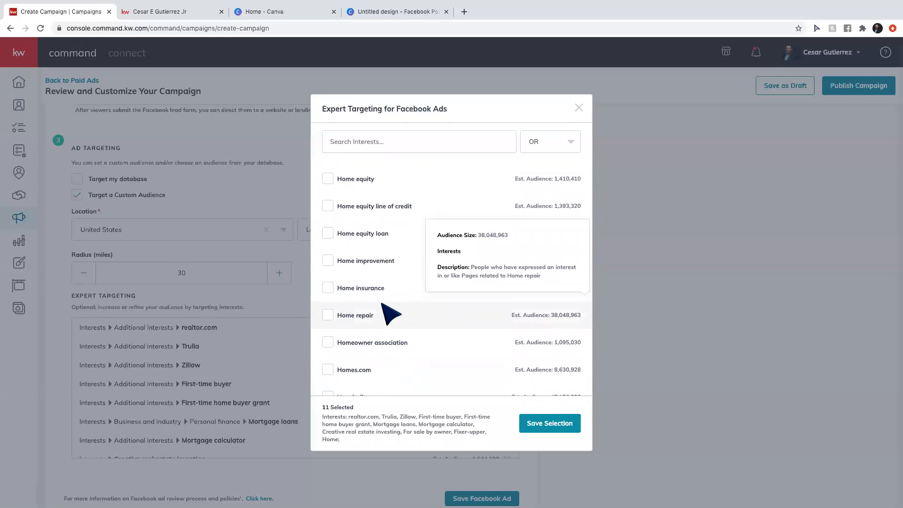
scroll(389, 315, "down", 3)
left_click(387, 312)
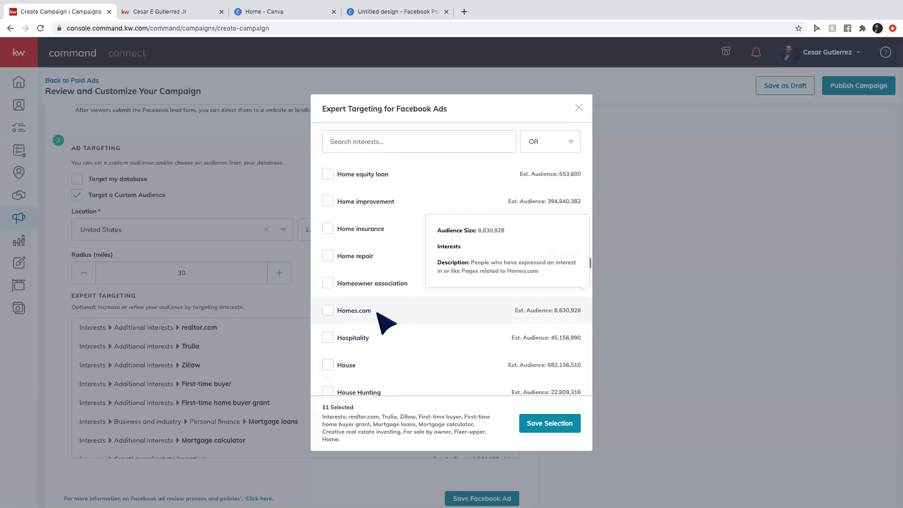
scroll(406, 334, "down", 2)
scroll(390, 296, "down", 4)
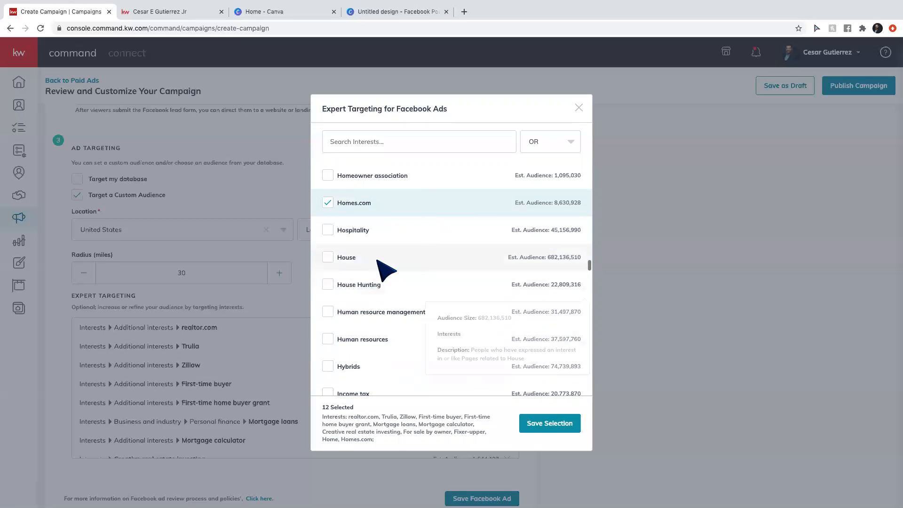
left_click(377, 259)
left_click(379, 285)
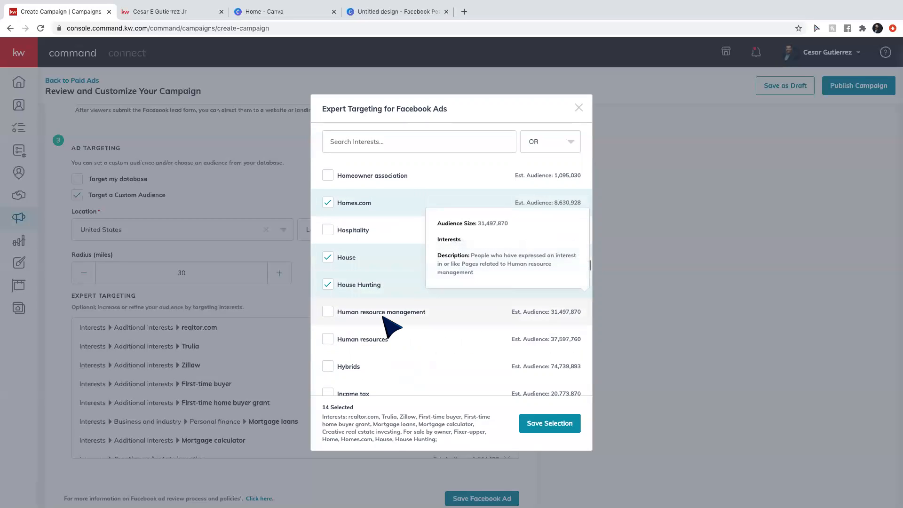
scroll(388, 323, "down", 6)
scroll(383, 317, "down", 7)
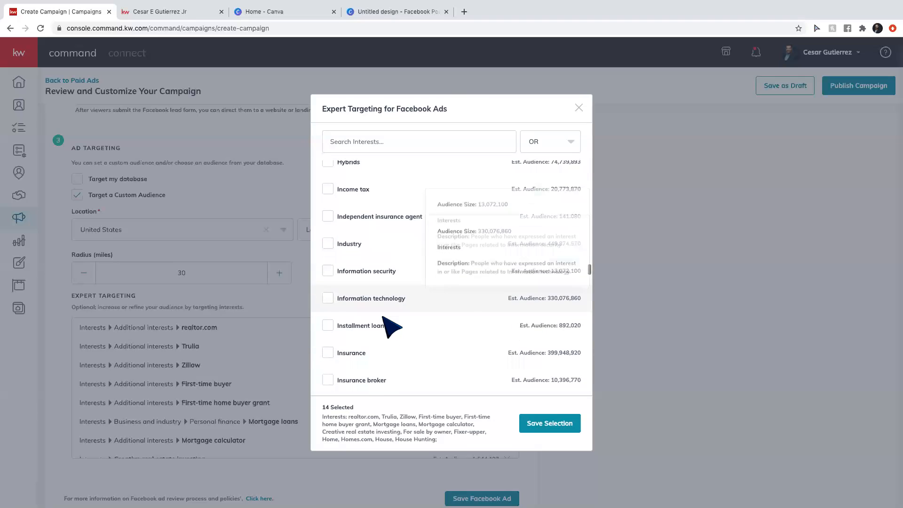
scroll(407, 314, "down", 5)
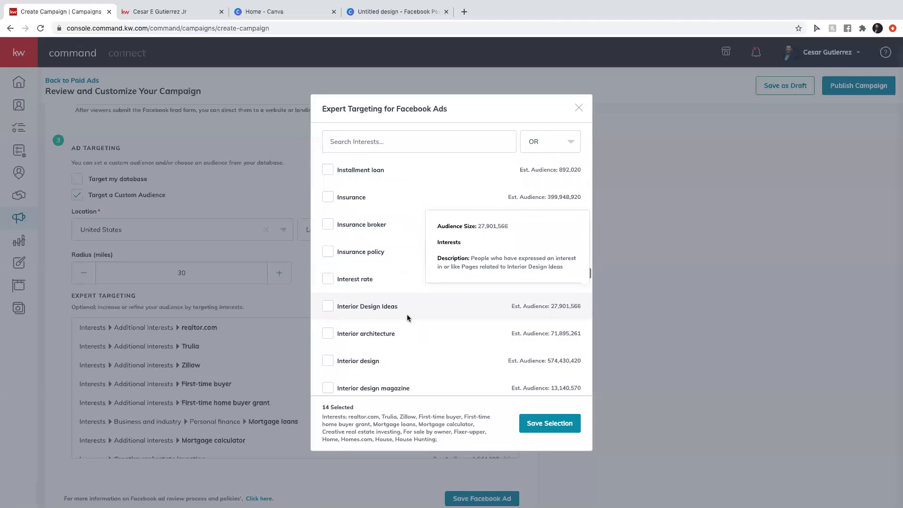
left_click(407, 314)
Further down the list, add Real estate and Real estate investing.
scroll(392, 288, "down", 9)
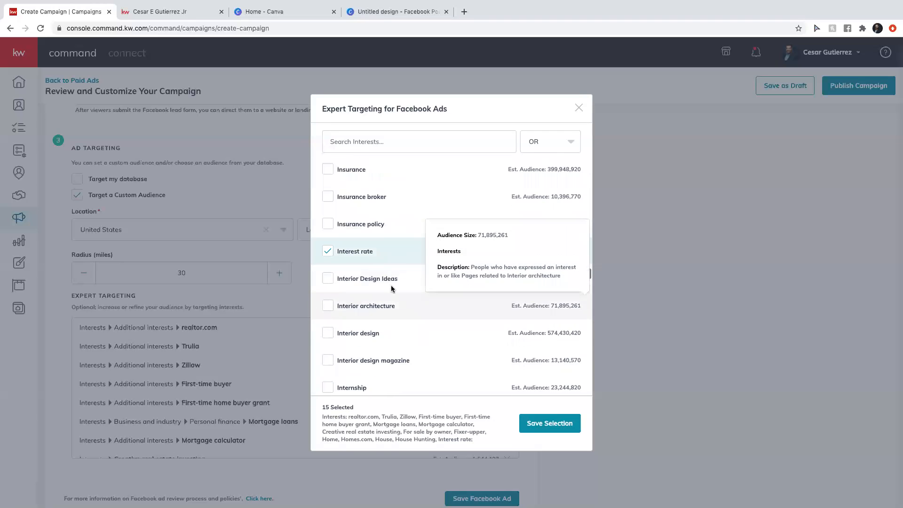
scroll(392, 289, "down", 2)
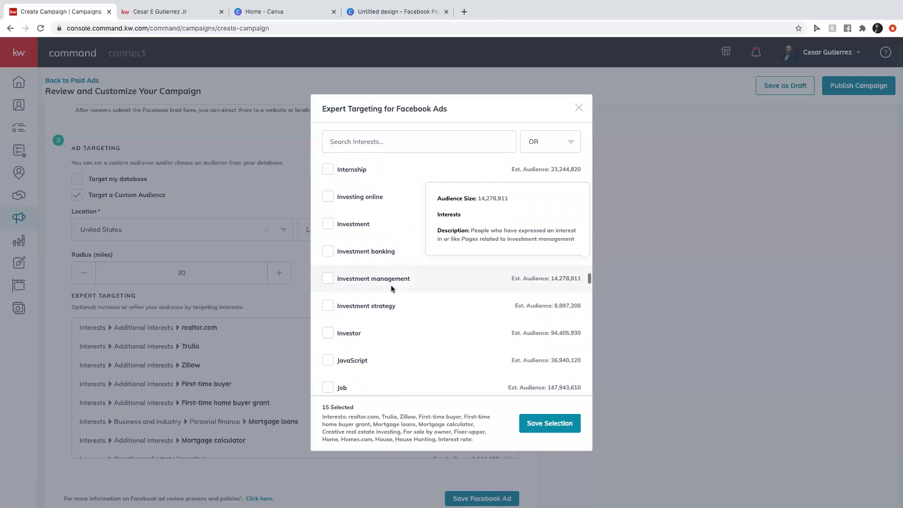
scroll(391, 289, "down", 2)
scroll(392, 289, "down", 4)
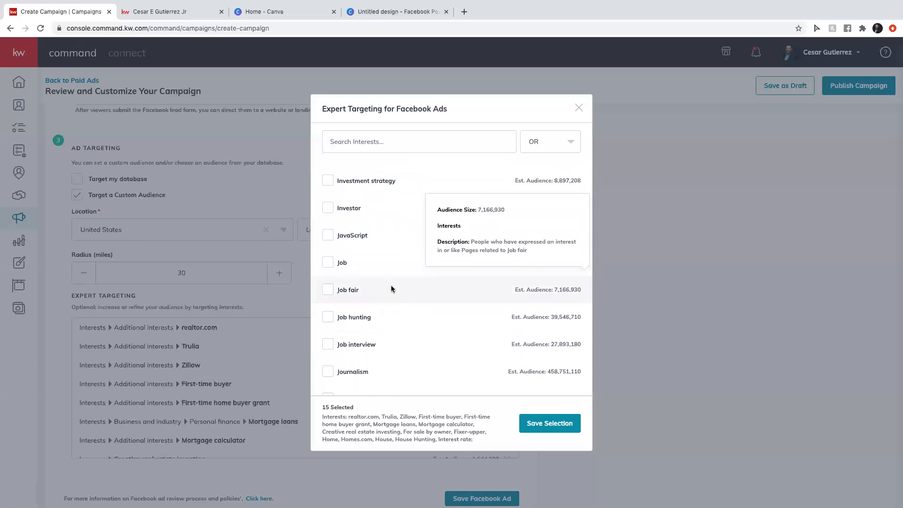
scroll(392, 289, "down", 2)
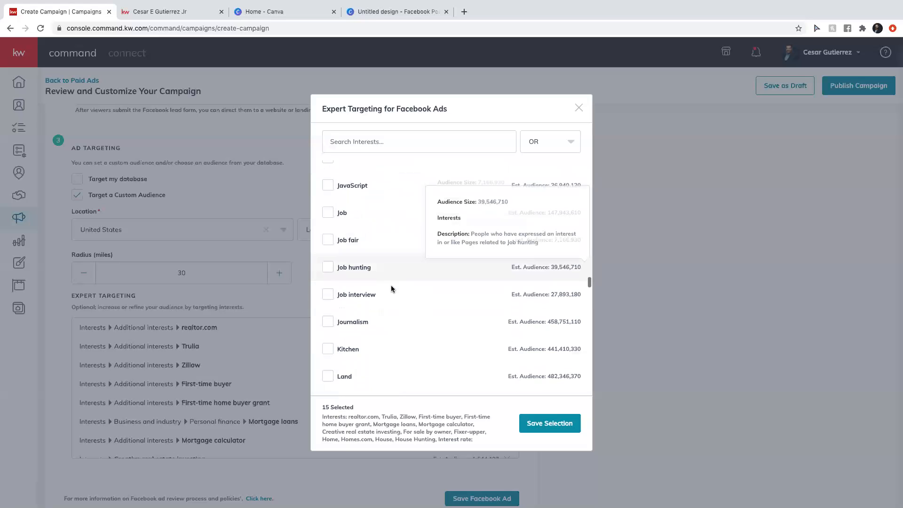
scroll(392, 287, "down", 15)
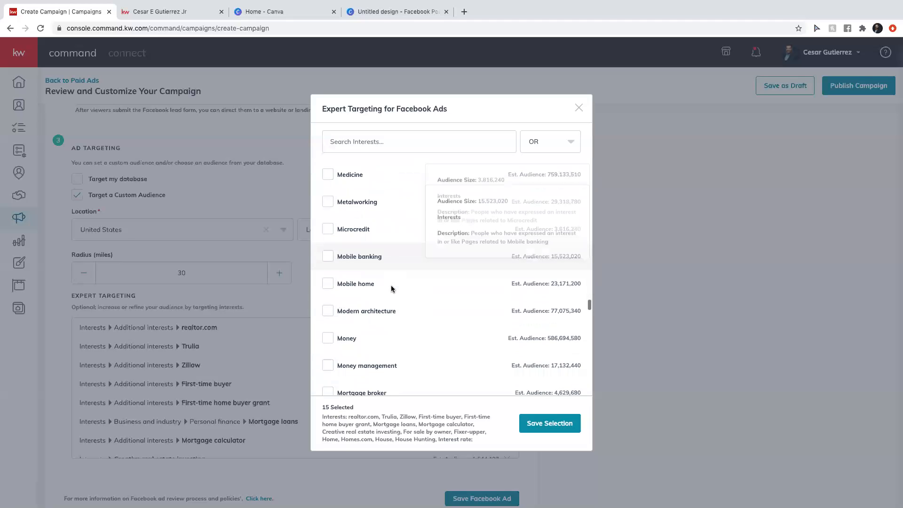
scroll(391, 285, "down", 10)
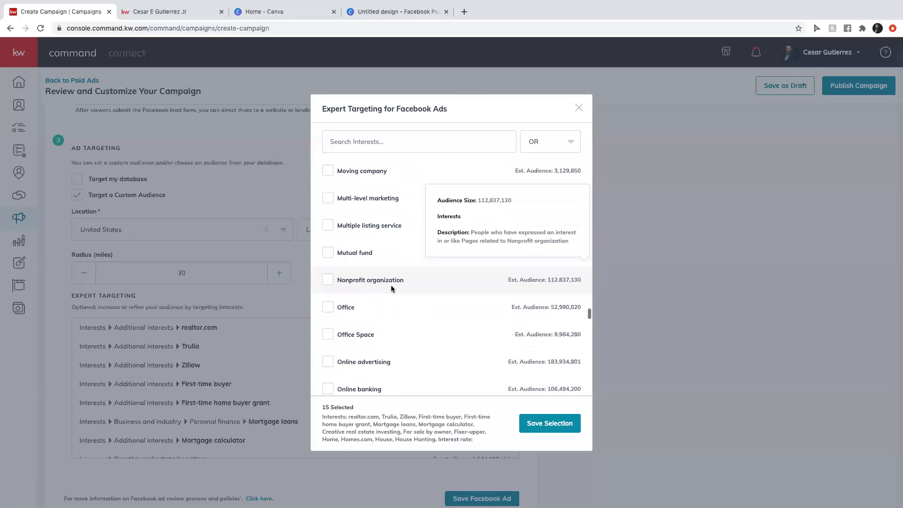
scroll(380, 322, "down", 3)
scroll(380, 324, "down", 12)
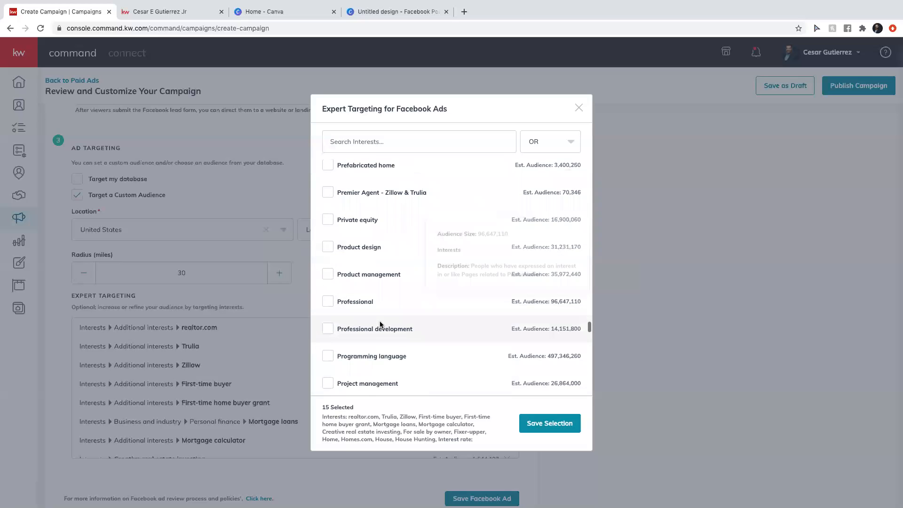
scroll(381, 324, "up", 1)
scroll(380, 324, "down", 2)
scroll(380, 324, "up", 3)
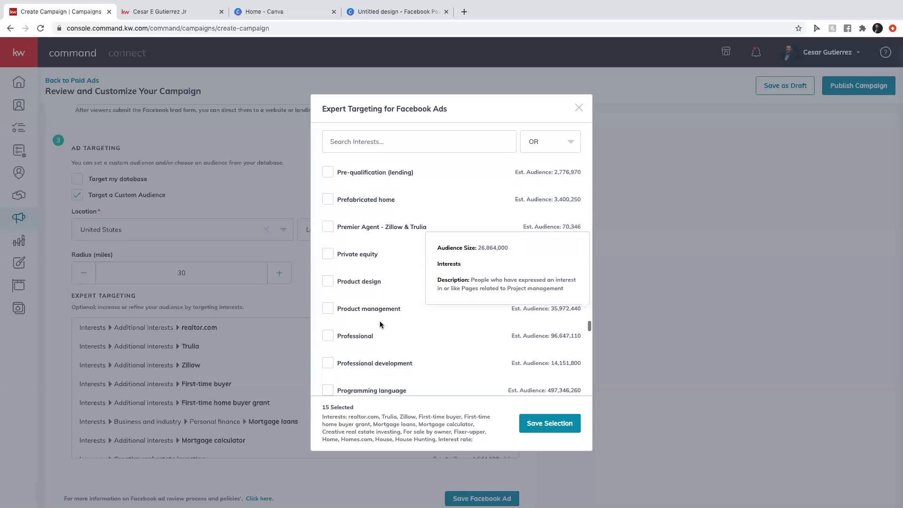
scroll(380, 324, "down", 4)
scroll(380, 324, "down", 10)
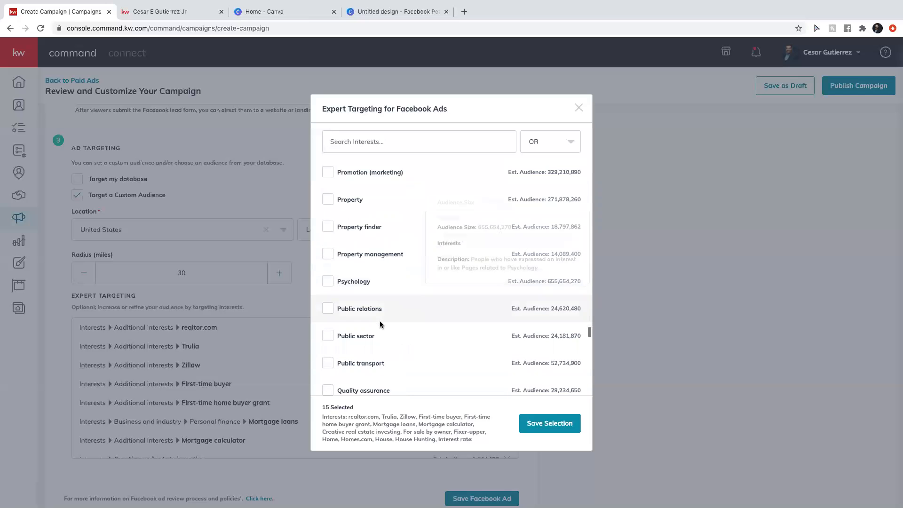
scroll(380, 324, "up", 2)
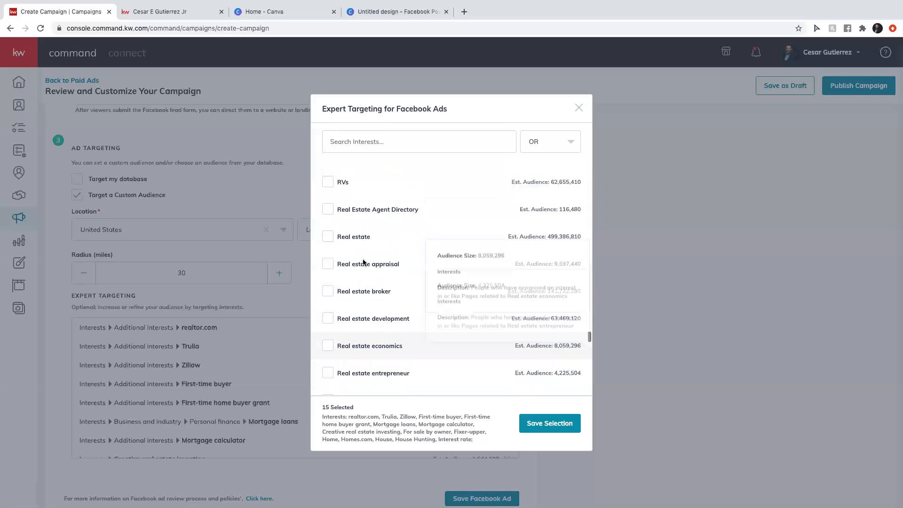
left_click(360, 243)
scroll(391, 277, "down", 2)
scroll(385, 324, "down", 3)
left_click(382, 289)
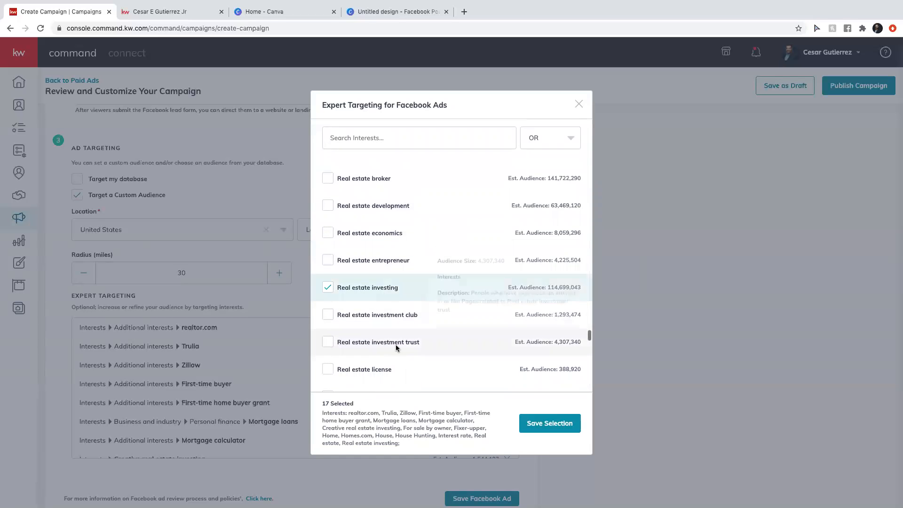
scroll(396, 344, "down", 3)
scroll(396, 346, "down", 9)
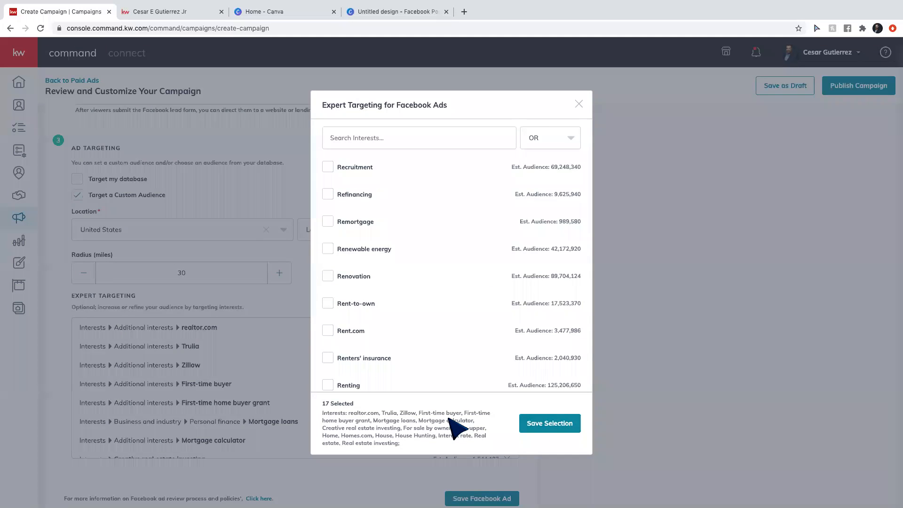
Save the interest selection and Facebook ad, then show Duration & Budget: Nov 11–21, 2020, $30 total.
left_click(554, 423)
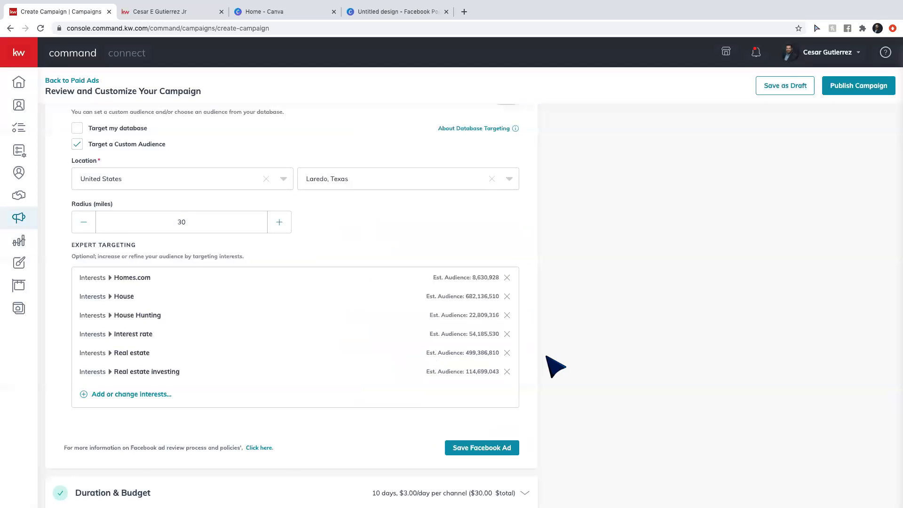
scroll(548, 367, "down", 2)
left_click(488, 372)
left_click(457, 381)
scroll(460, 387, "down", 3)
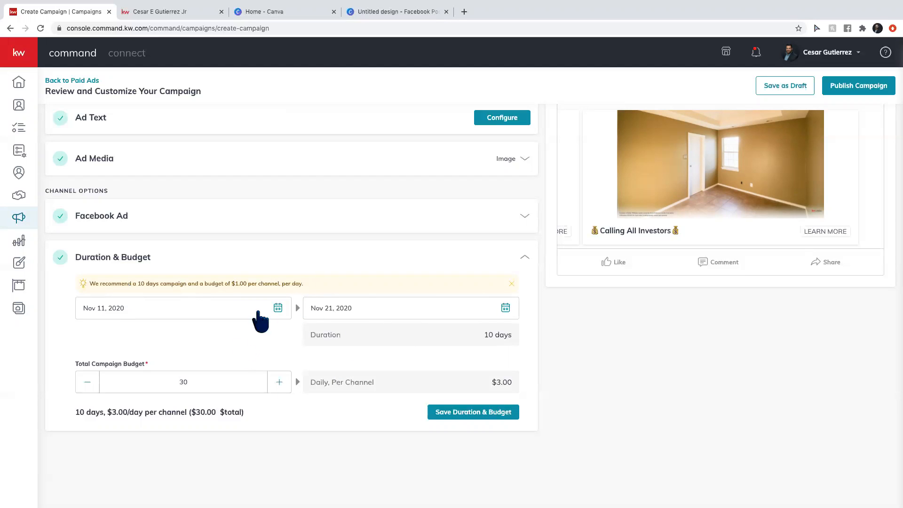
Collapse Duration & Budget, start Publish Campaign, and close the Select Payment Profile dialog without publishing.
left_click(473, 413)
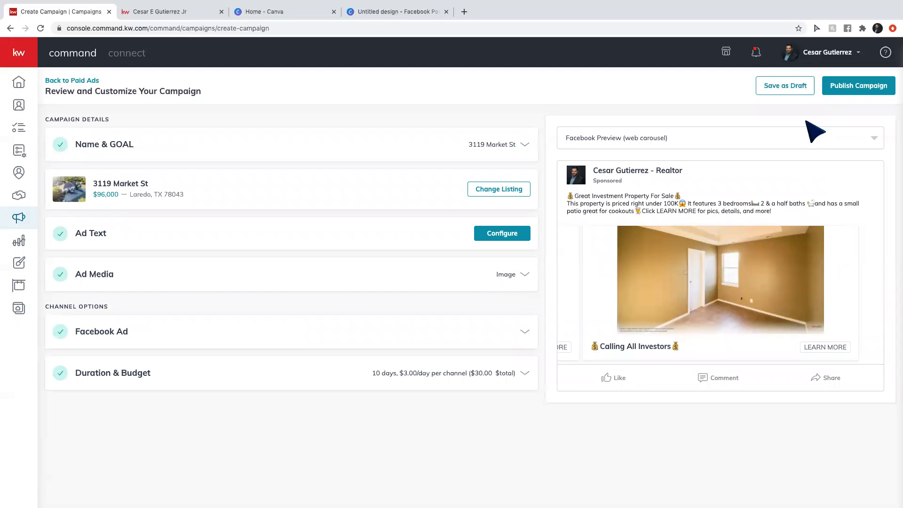
left_click(845, 94)
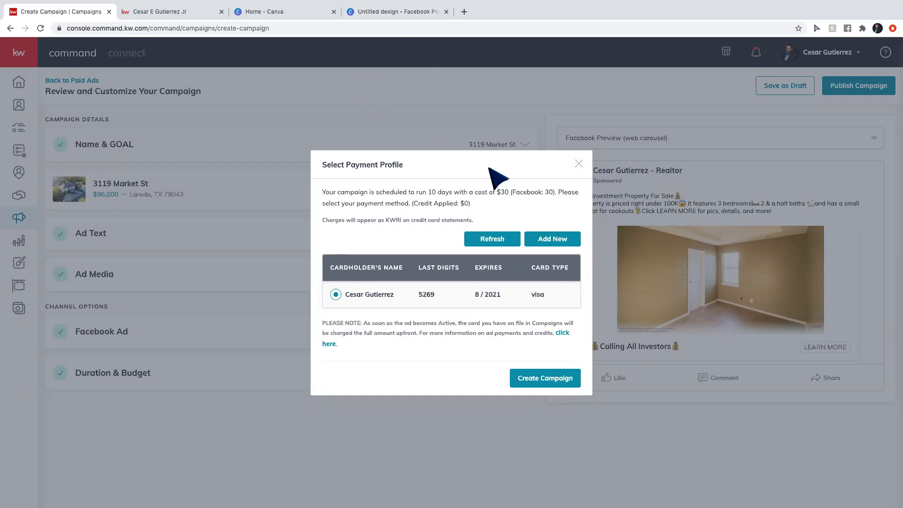
left_click(579, 164)
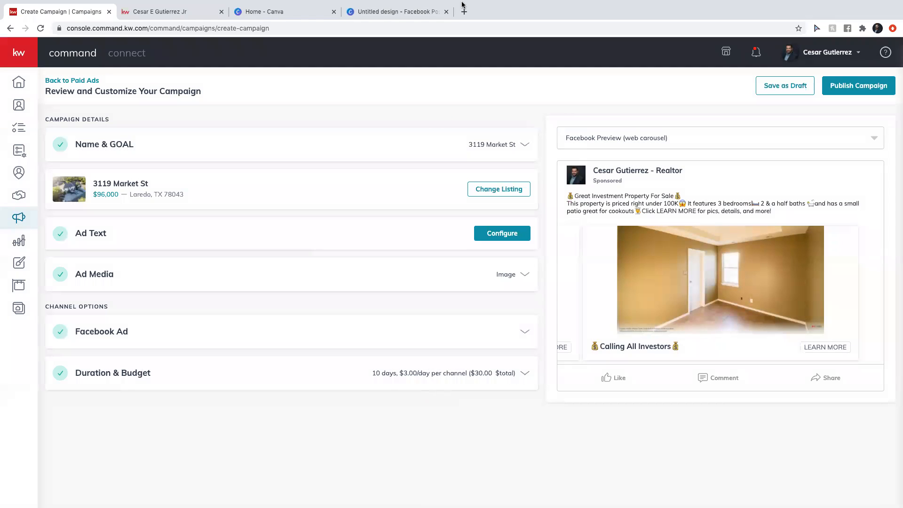
mouse_move(453, 5)
Create a custom-sized 360 × 360 px copy of the blank Facebook post design.
left_click(355, 12)
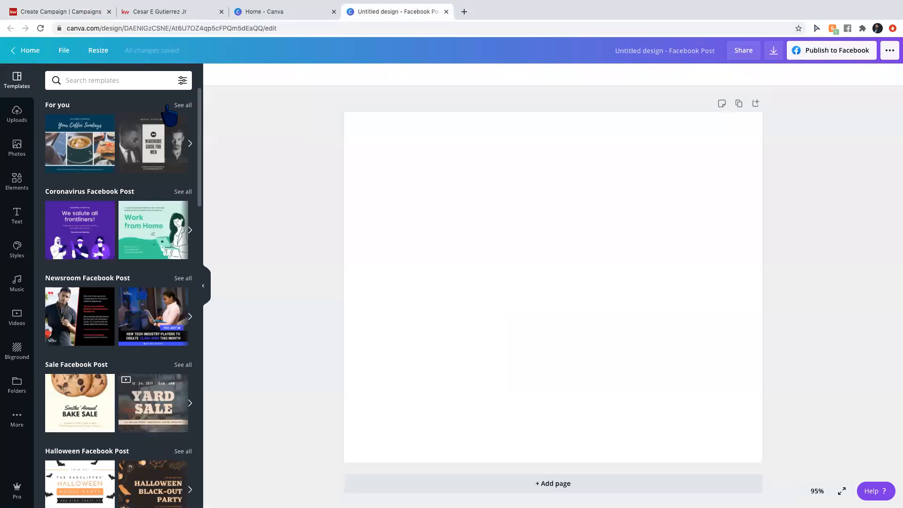
left_click(96, 51)
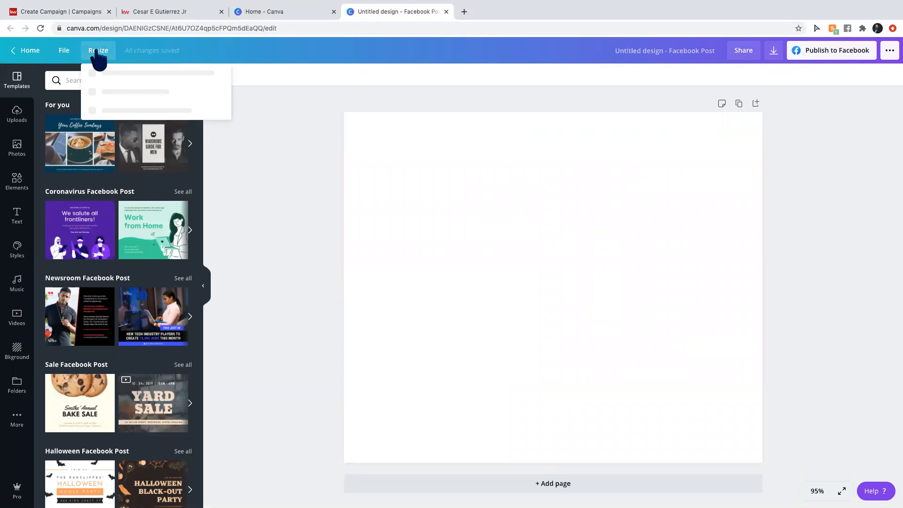
left_click(122, 118)
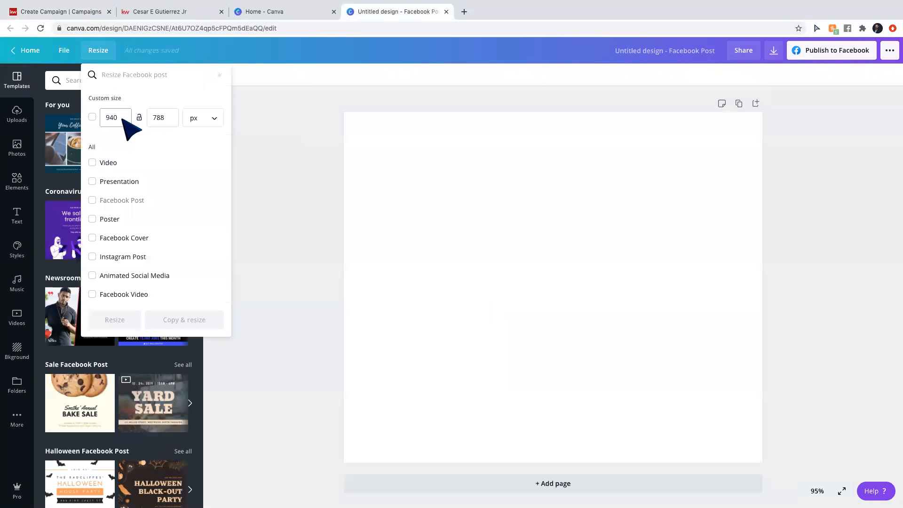
left_click(123, 119)
type("360")
left_click(177, 122)
type("360")
left_click(201, 325)
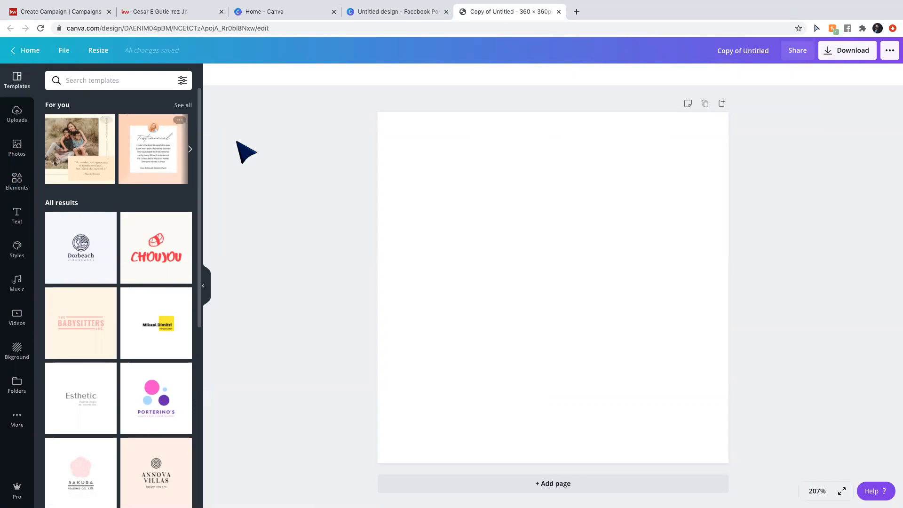
Add a circle frame from Elements and enlarge it to fill the page.
left_click(18, 114)
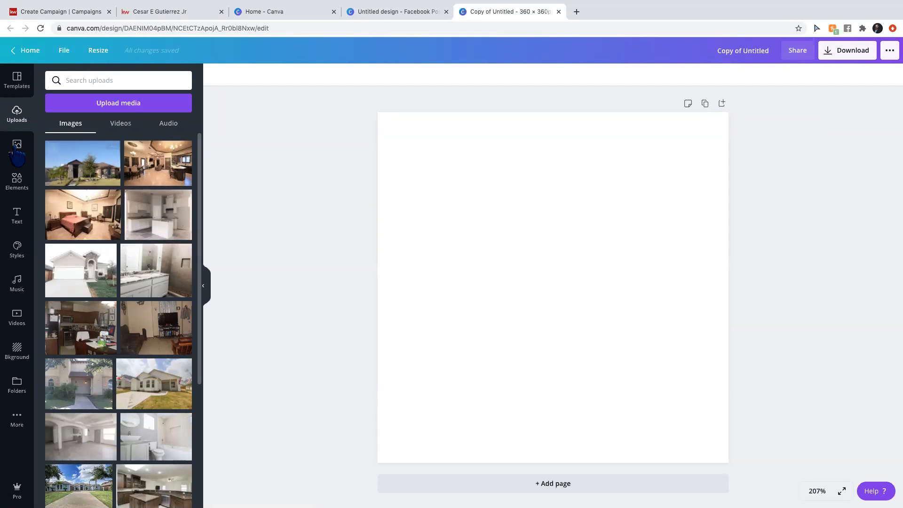
left_click(17, 182)
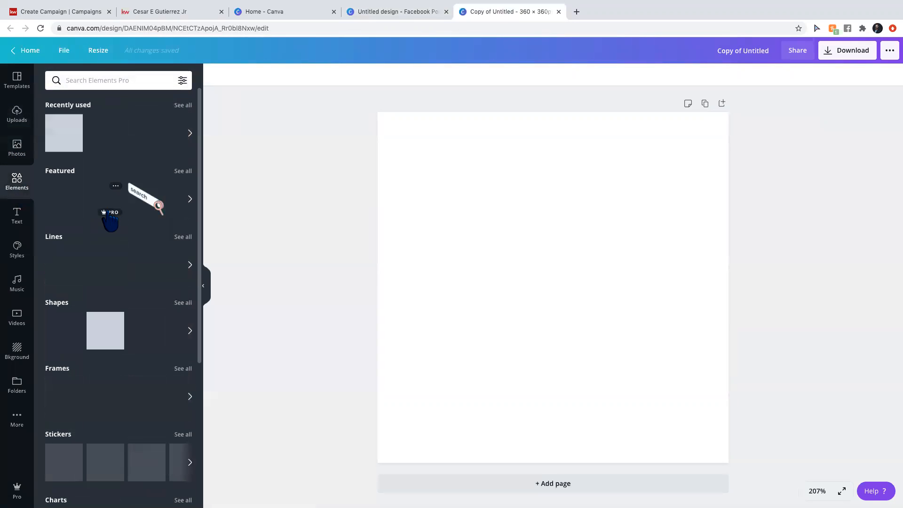
scroll(159, 304, "down", 2)
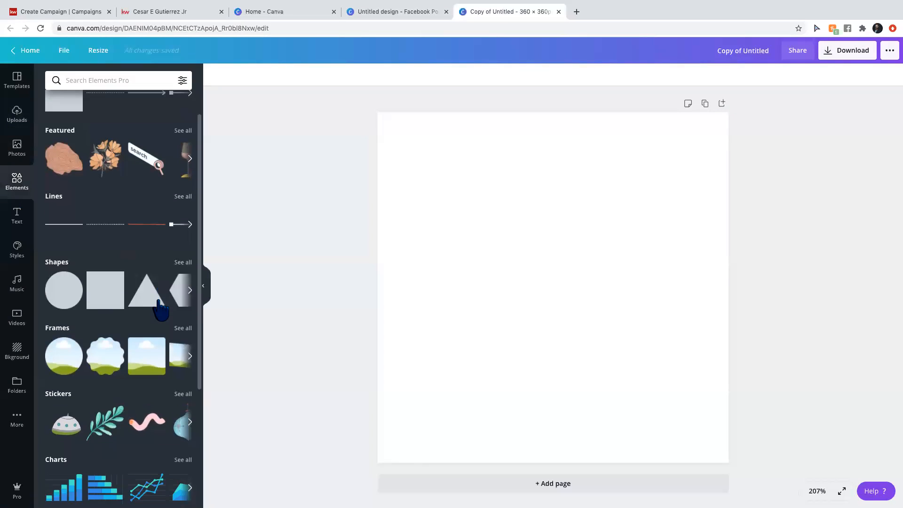
left_click(61, 343)
left_click_drag(454, 188, 377, 112)
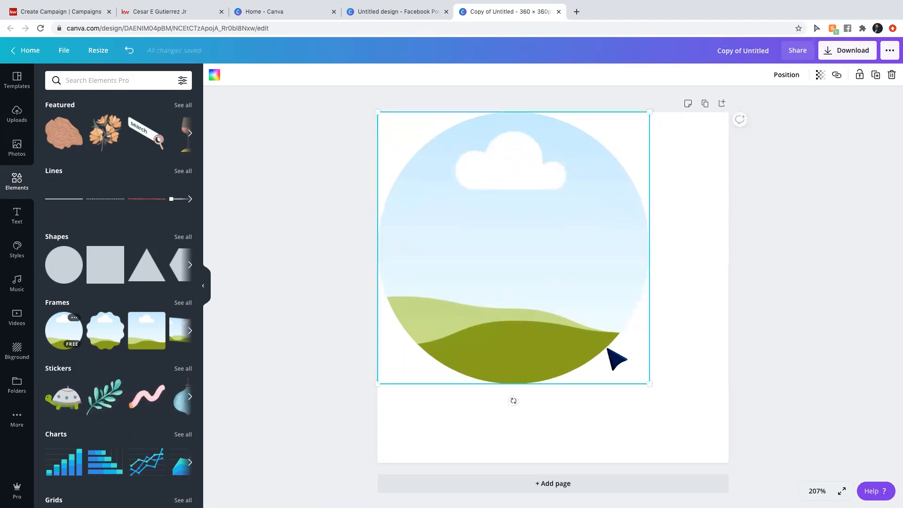
left_click_drag(645, 381, 727, 463)
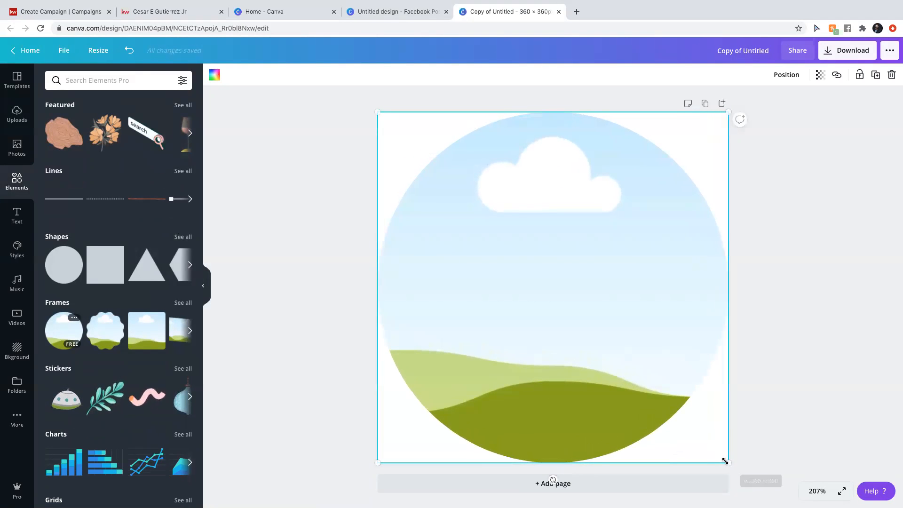
Drag the agent's headshot from Uploads into the circle frame.
left_click(17, 120)
scroll(113, 348, "down", 10)
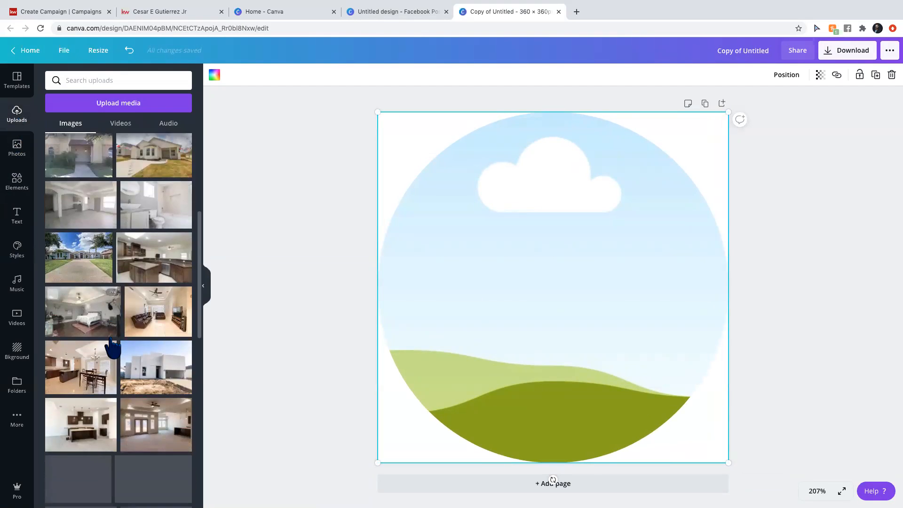
scroll(112, 349, "down", 5)
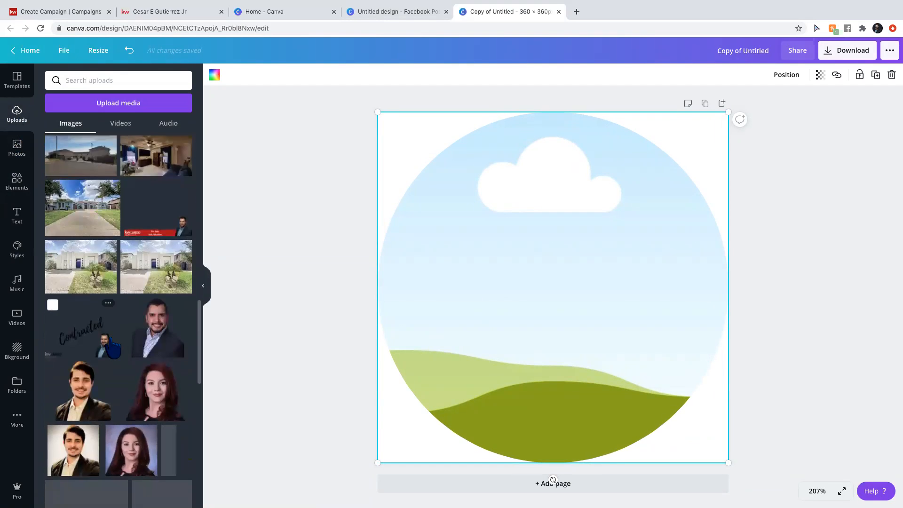
scroll(113, 348, "down", 8)
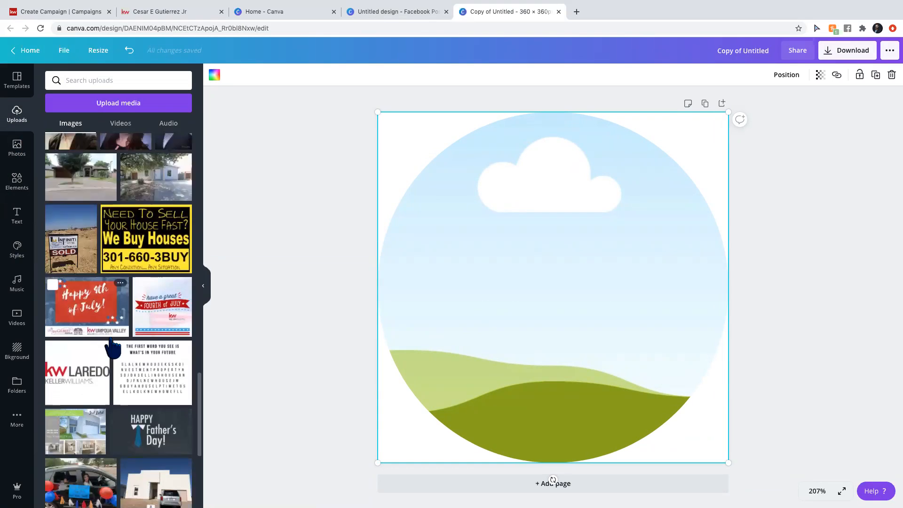
scroll(113, 348, "down", 6)
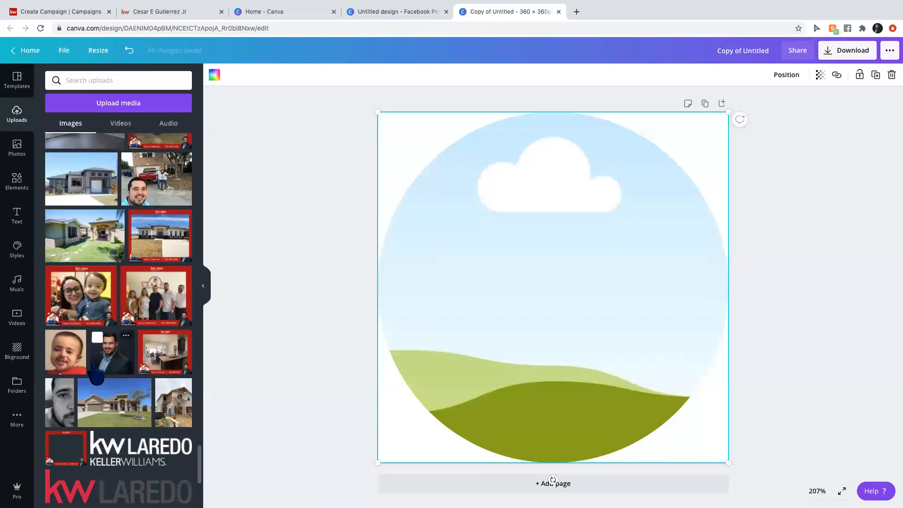
left_click_drag(147, 243, 601, 309)
scroll(162, 366, "down", 4)
scroll(162, 366, "down", 4)
scroll(163, 366, "up", 3)
scroll(162, 366, "up", 3)
scroll(163, 366, "down", 5)
scroll(163, 366, "down", 5)
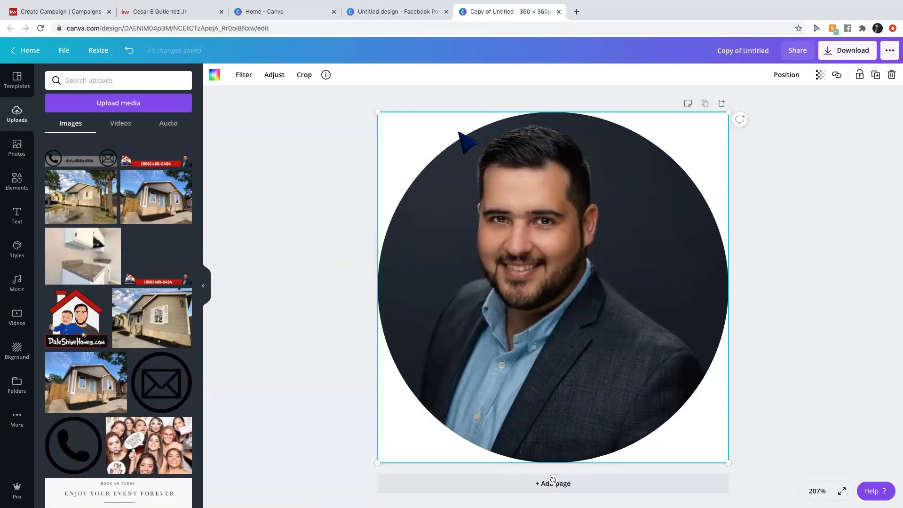
Set the download to JPG at quality 100, then return to the KW Command campaign tab.
left_click(830, 50)
left_click(863, 122)
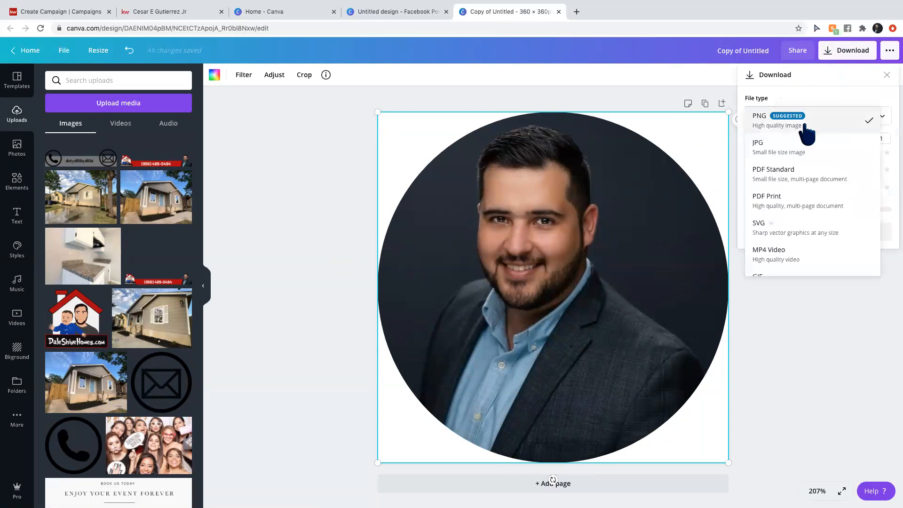
left_click(780, 158)
left_click_drag(845, 172, 876, 172)
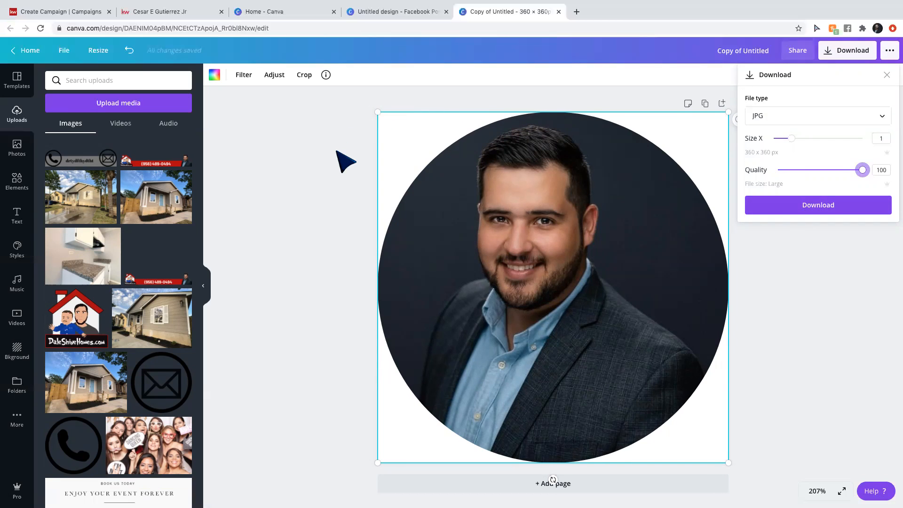
left_click(66, 13)
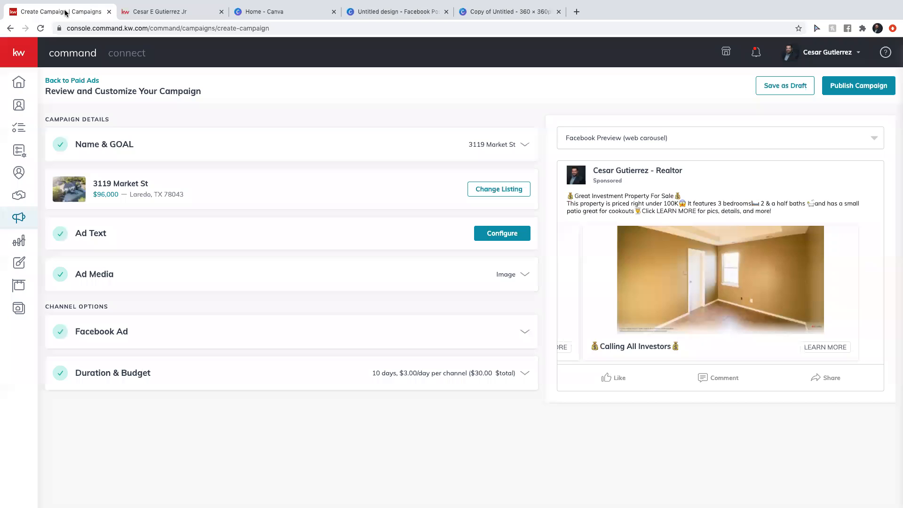